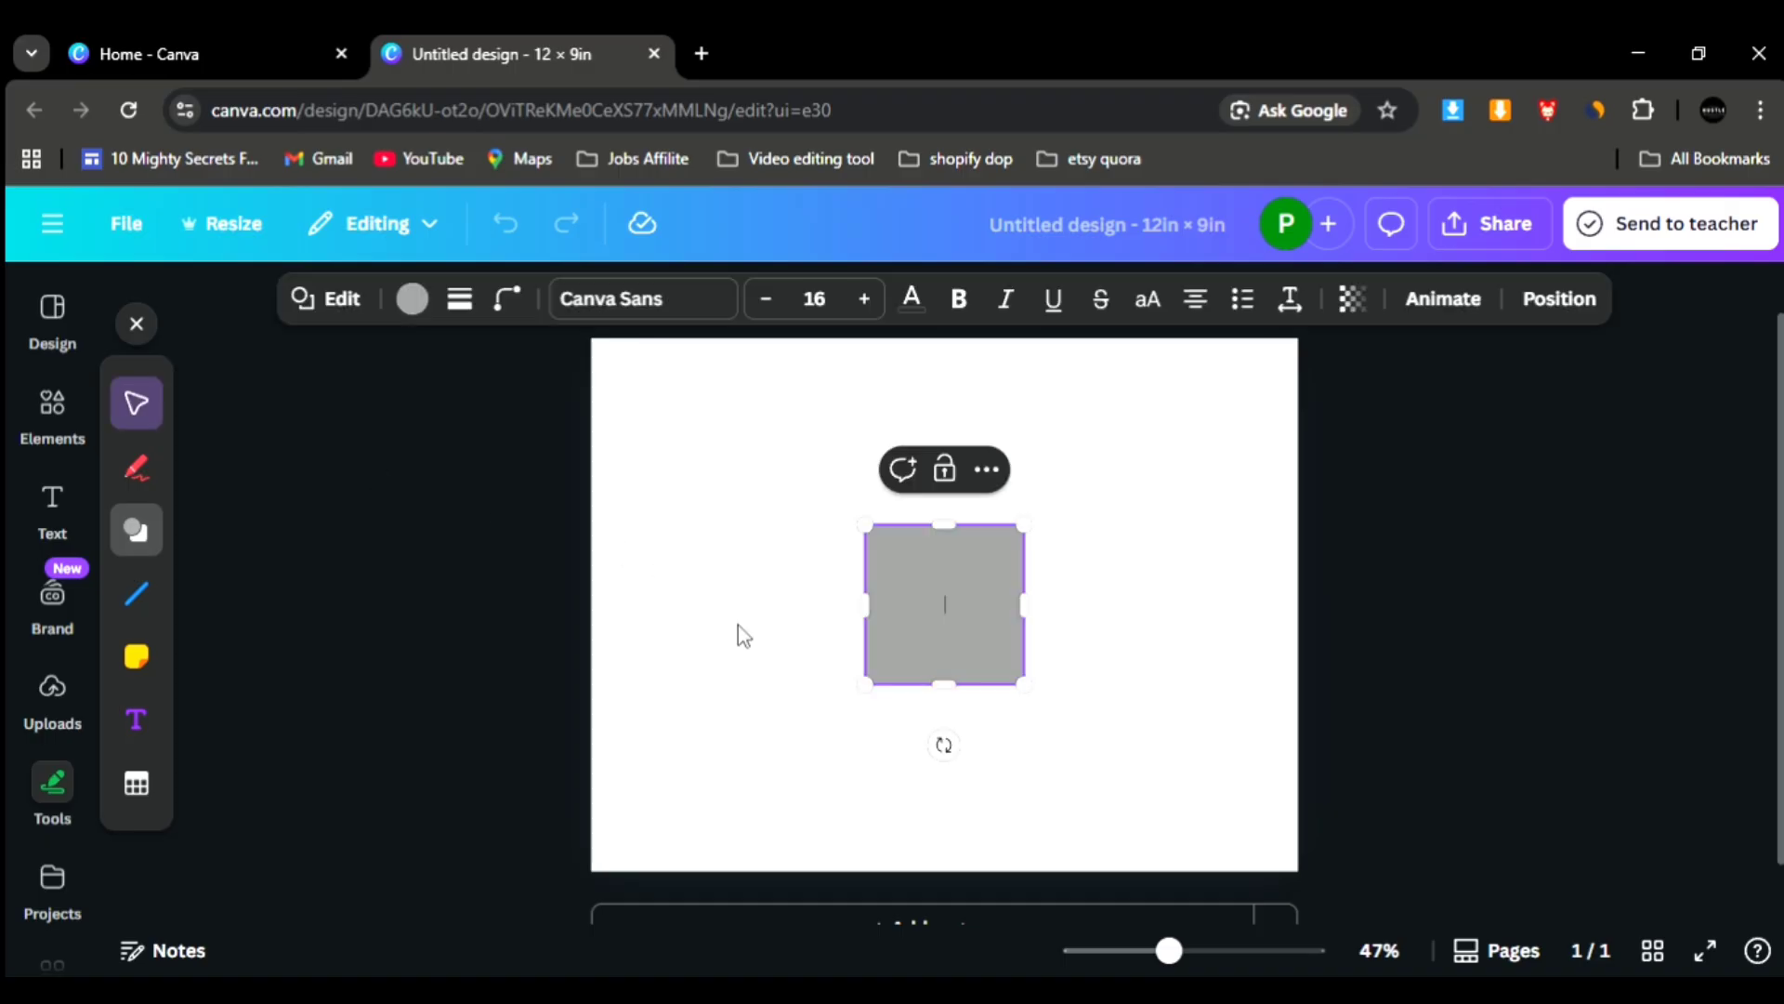
- Reshape the grey square into a tall portrait rectangle and place it in the lower-left area of the page
drag(1013, 546, 958, 625)
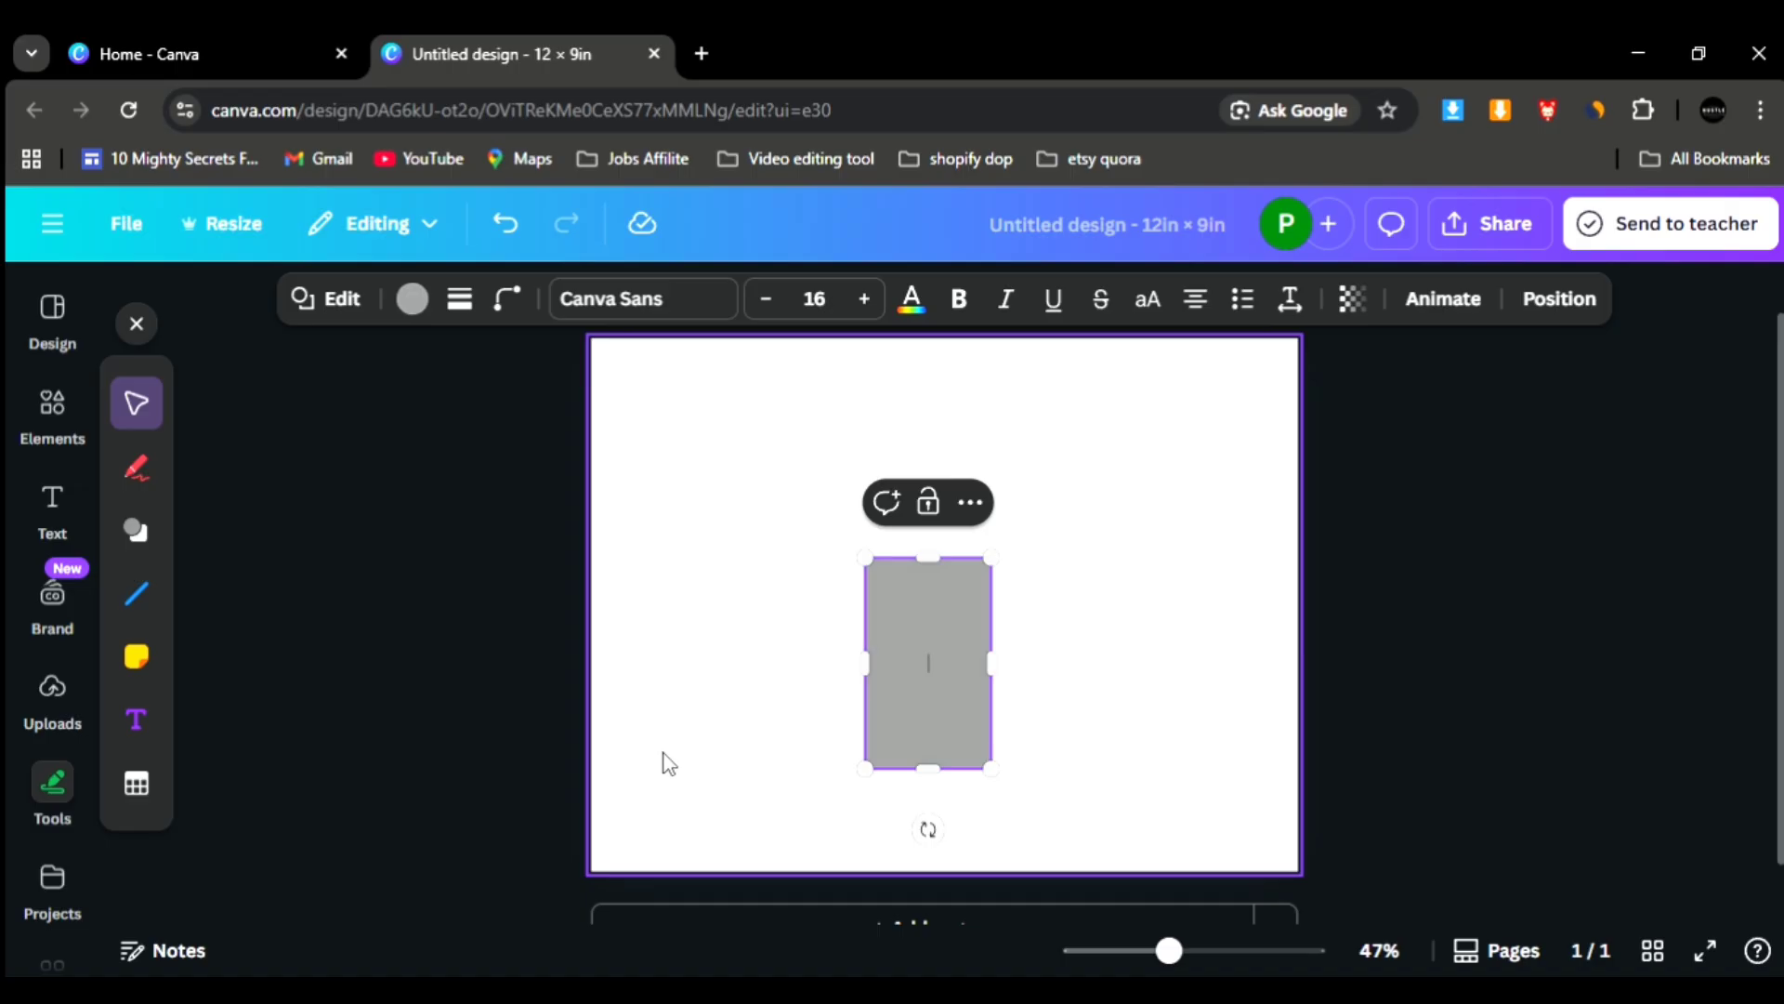
click(1028, 744)
drag(948, 730, 703, 782)
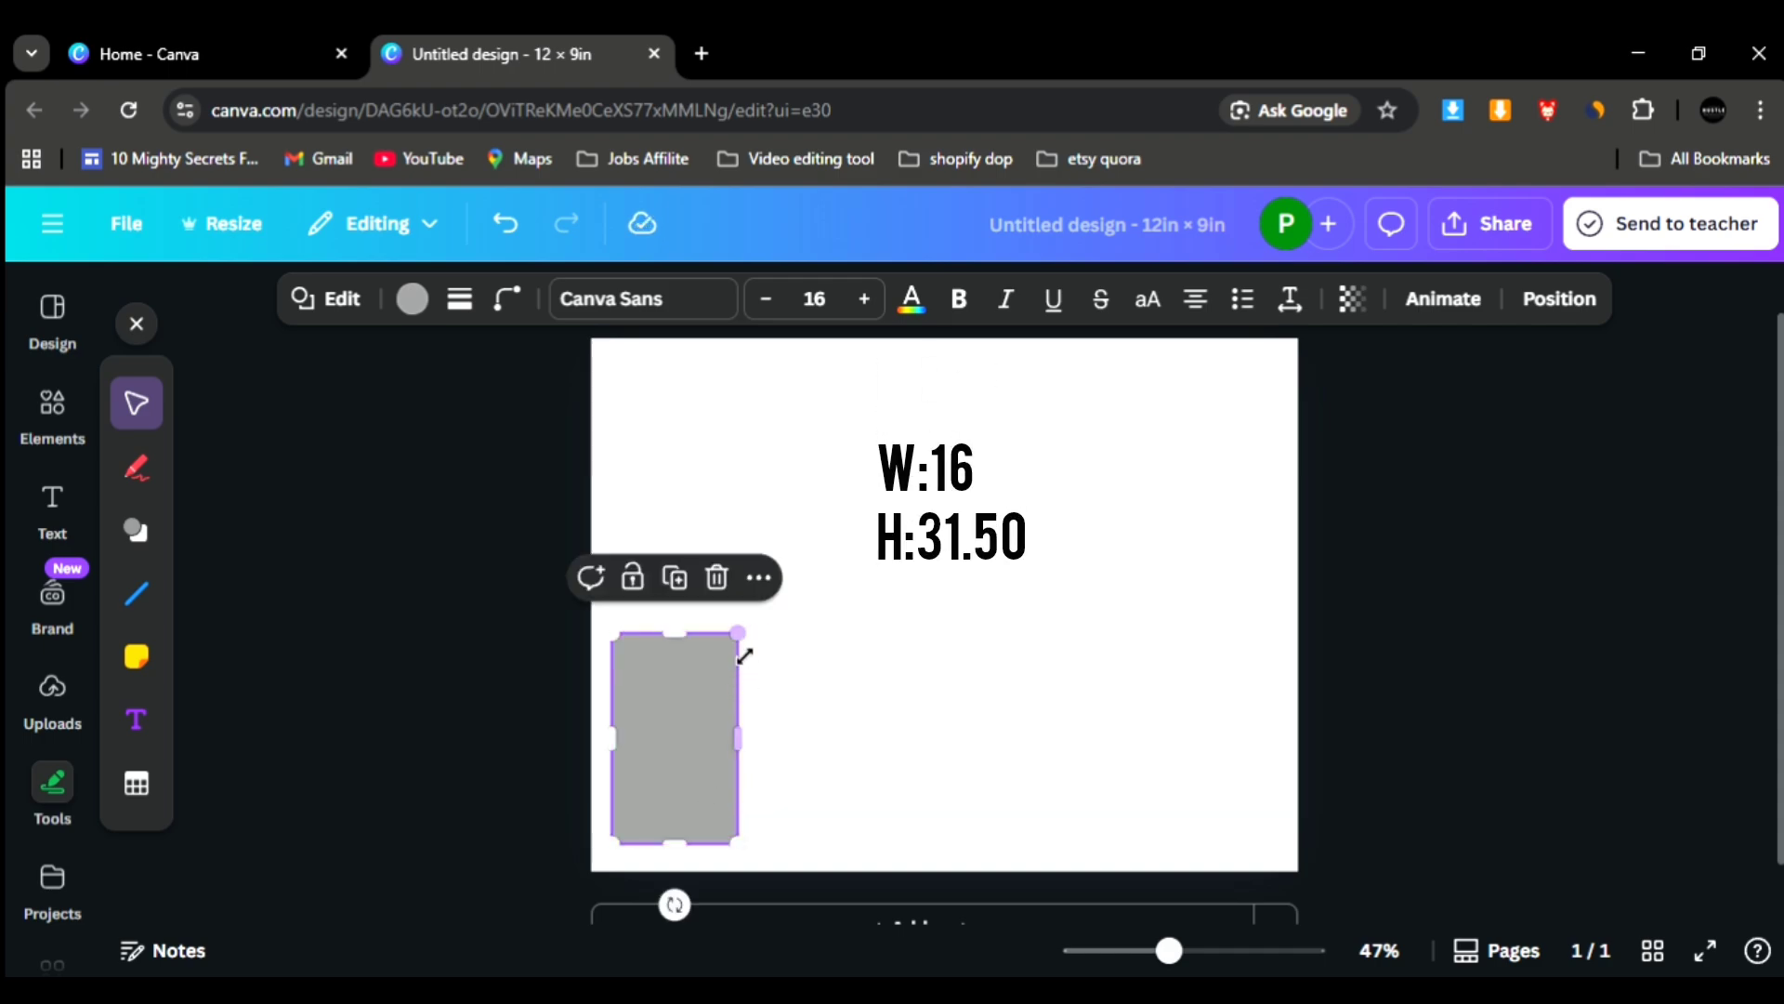
drag(738, 653, 741, 650)
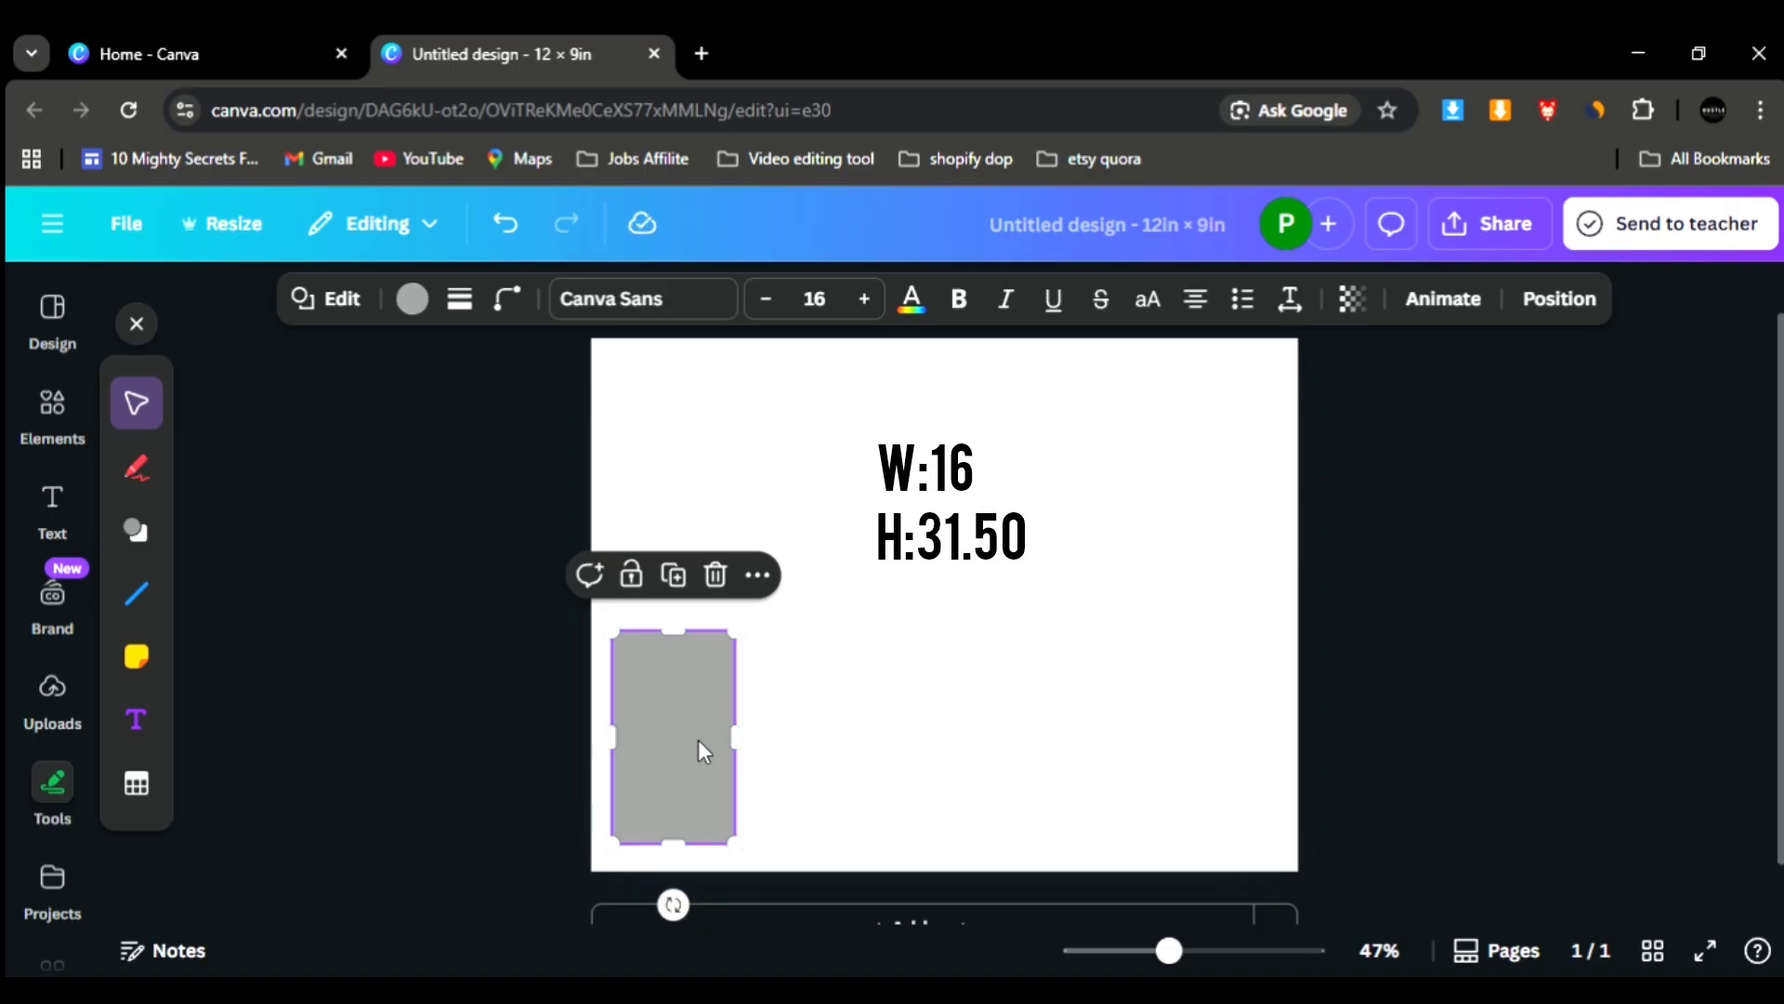
mouse_move(692, 754)
mouse_down()
mouse_move(674, 753)
mouse_move(708, 751)
mouse_up()
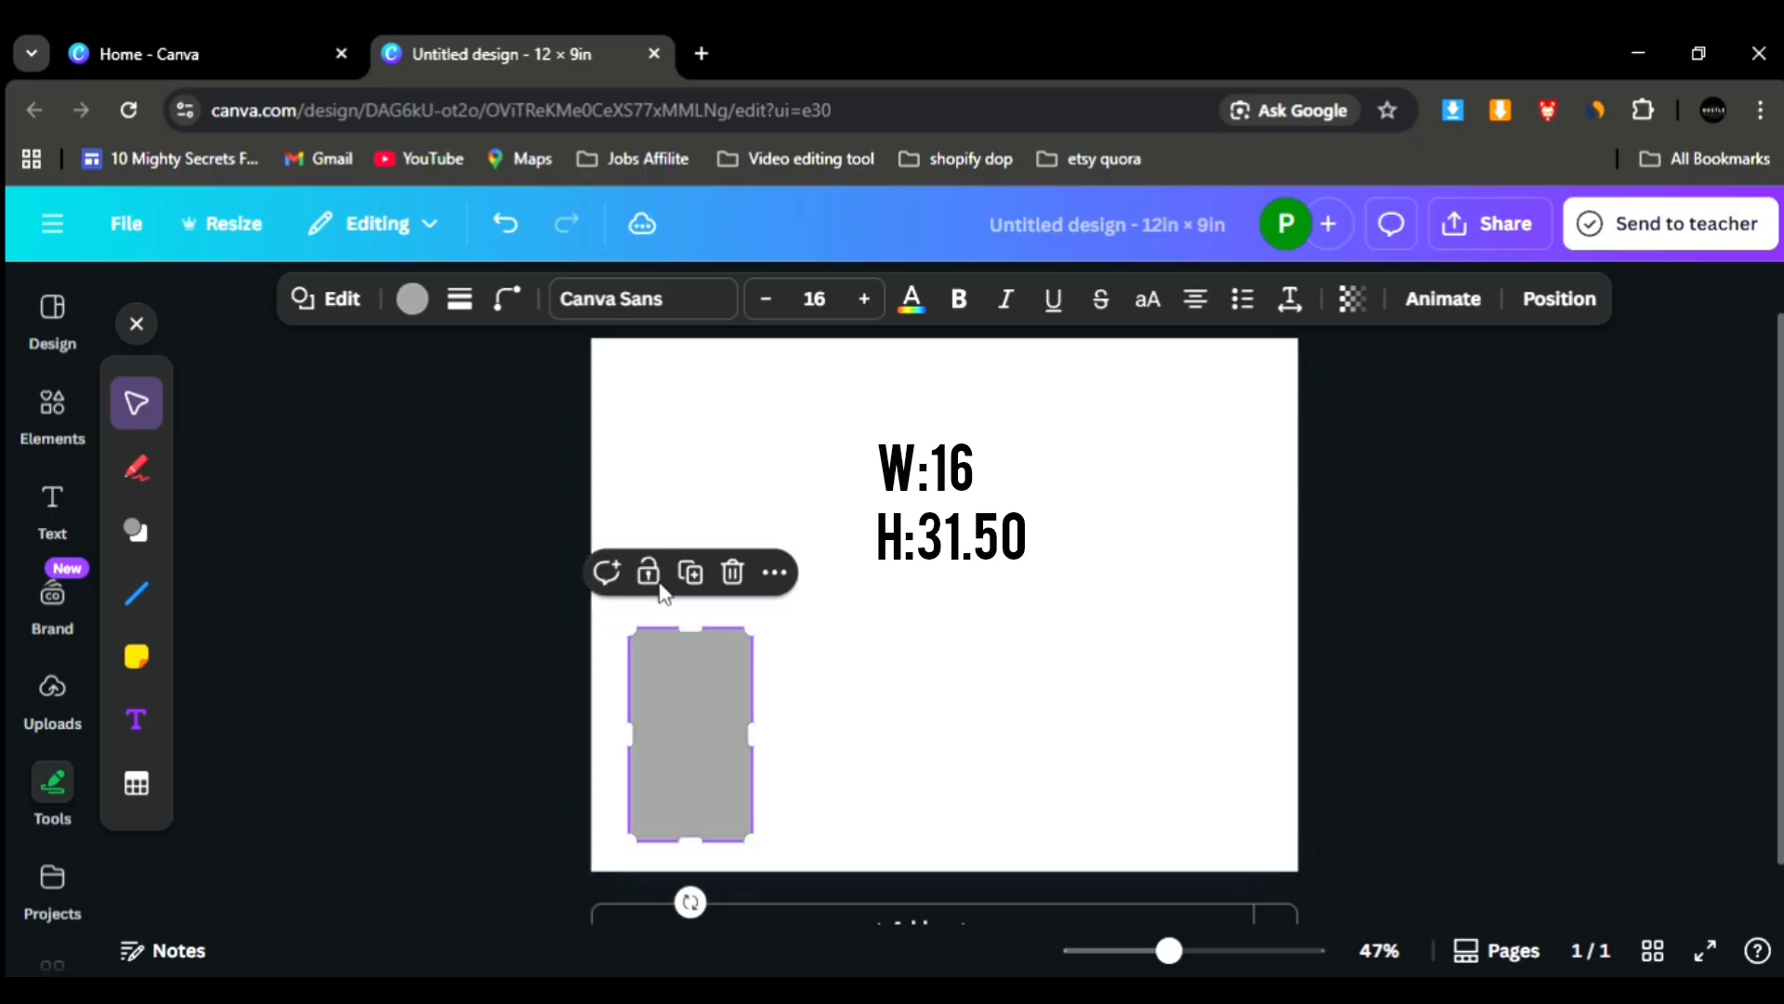
- Give the rectangle a solid black outline with stroke weight 4 and a white fill, and shift it nearer the page's lower-left corner
click(460, 300)
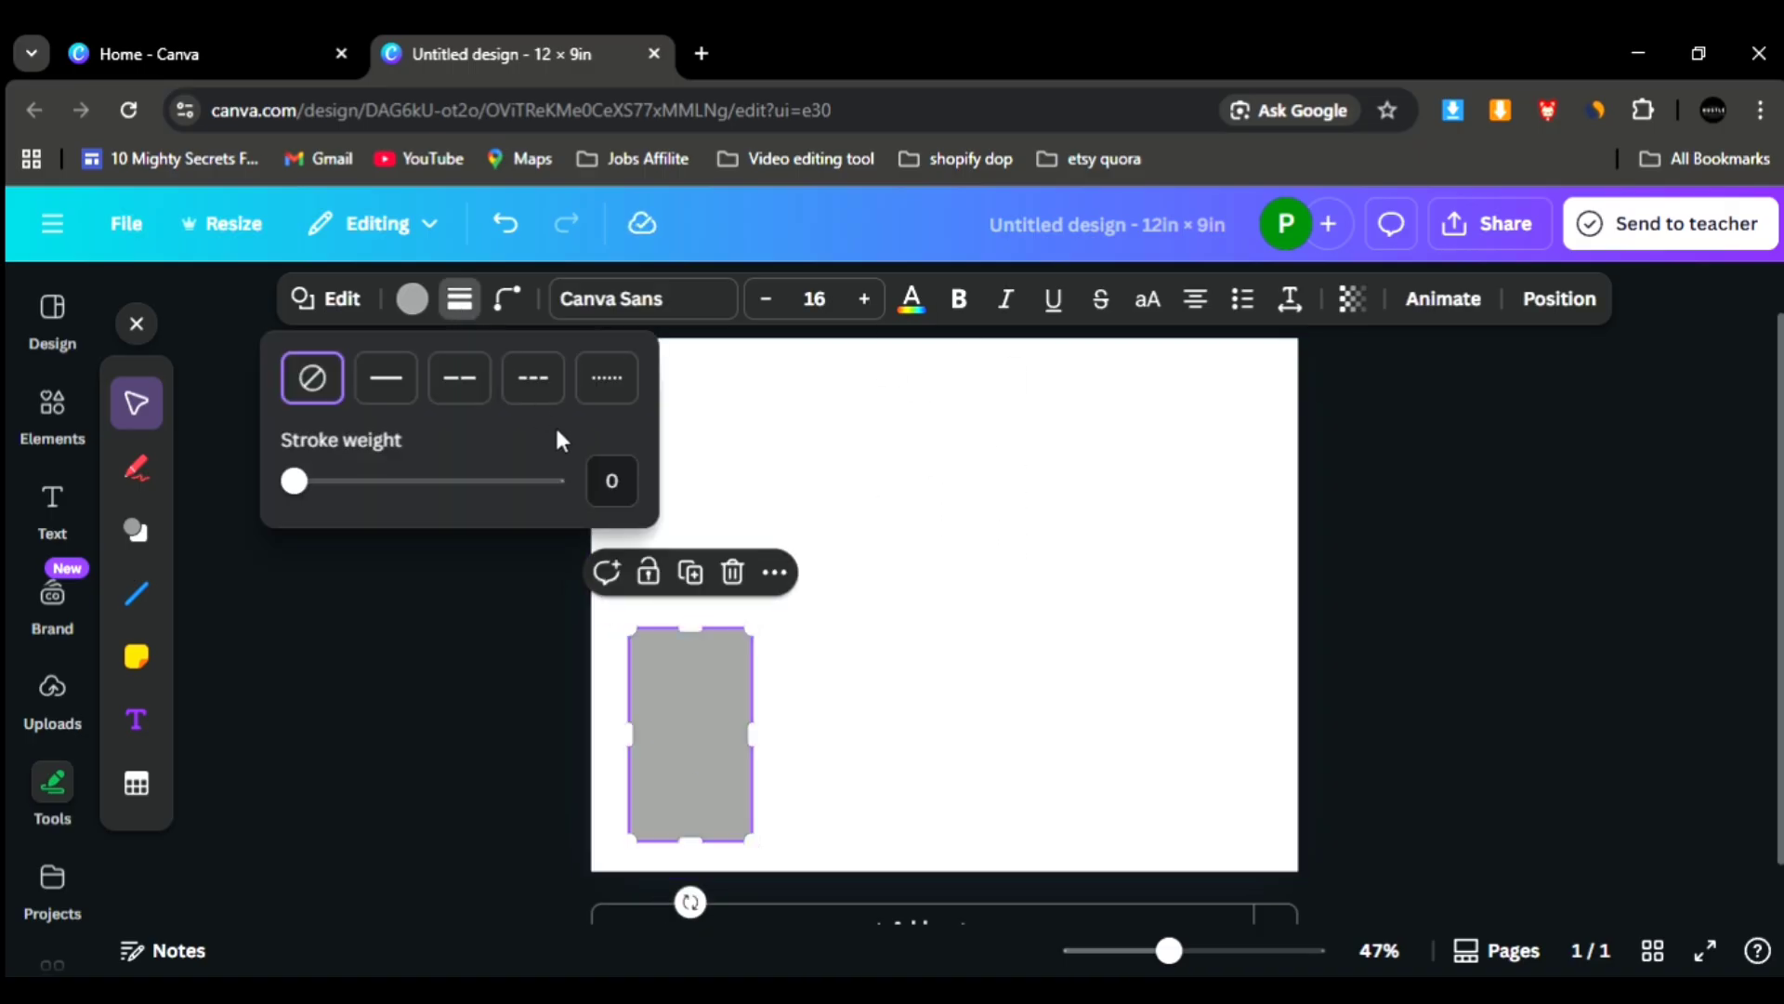
click(406, 401)
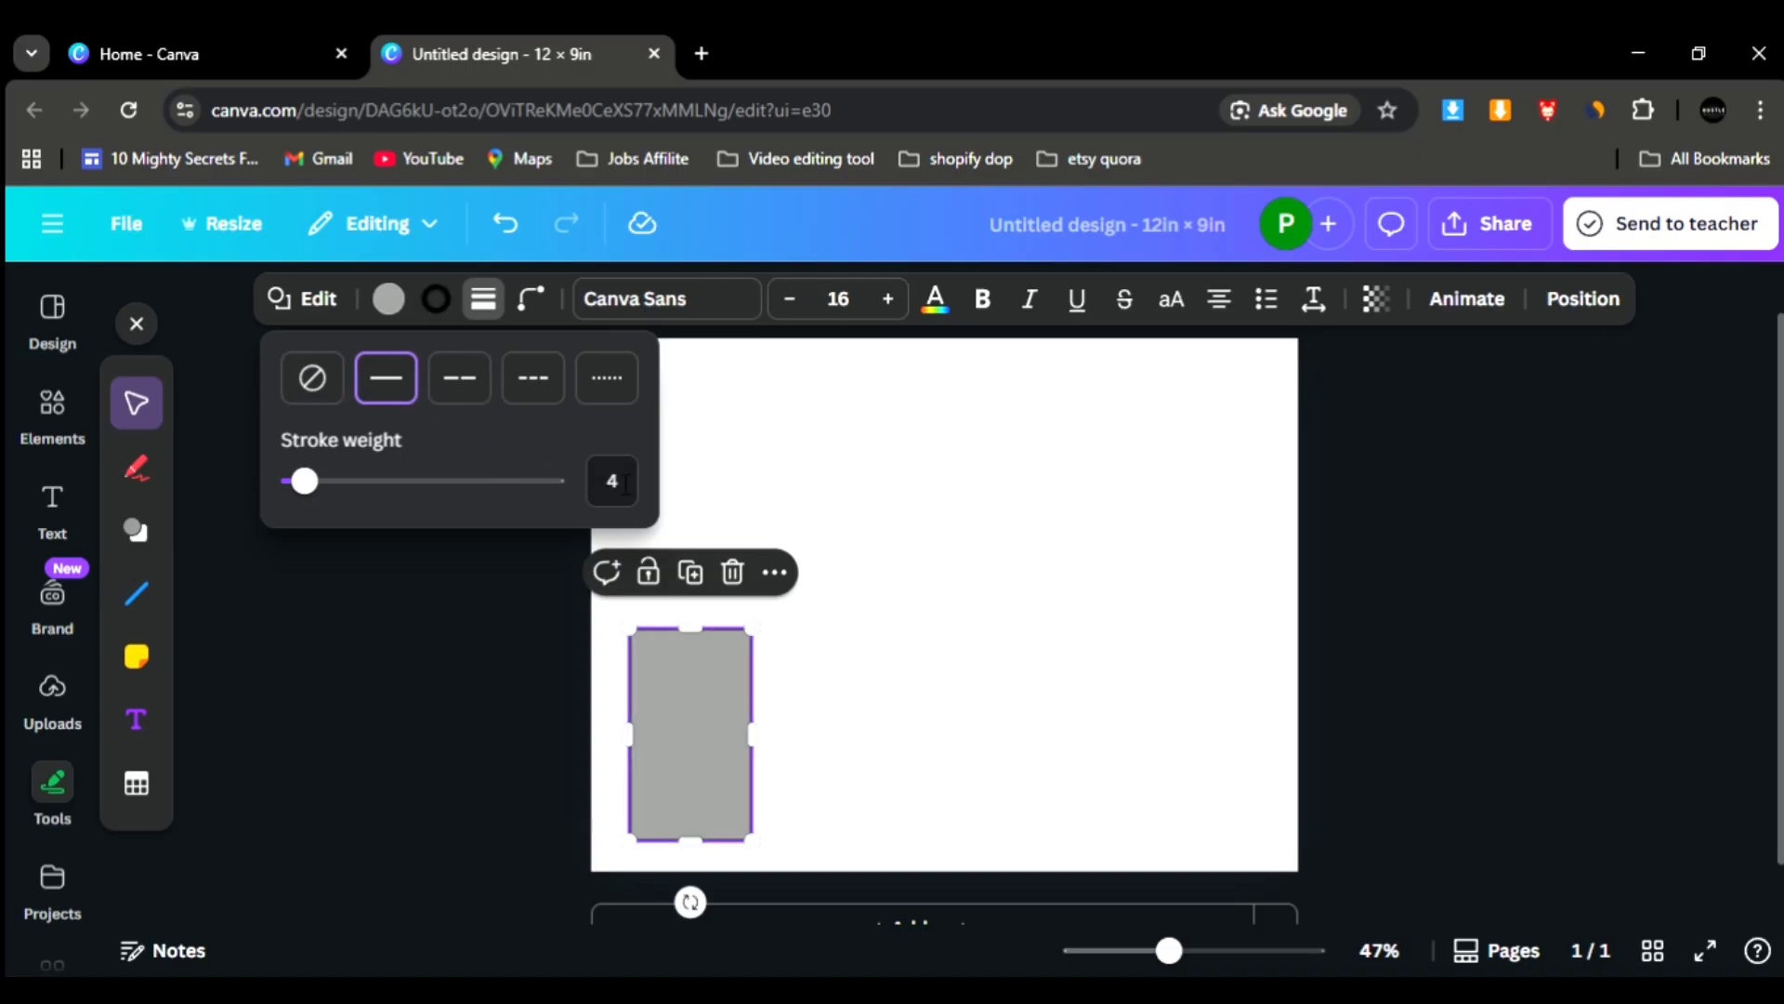
click(388, 299)
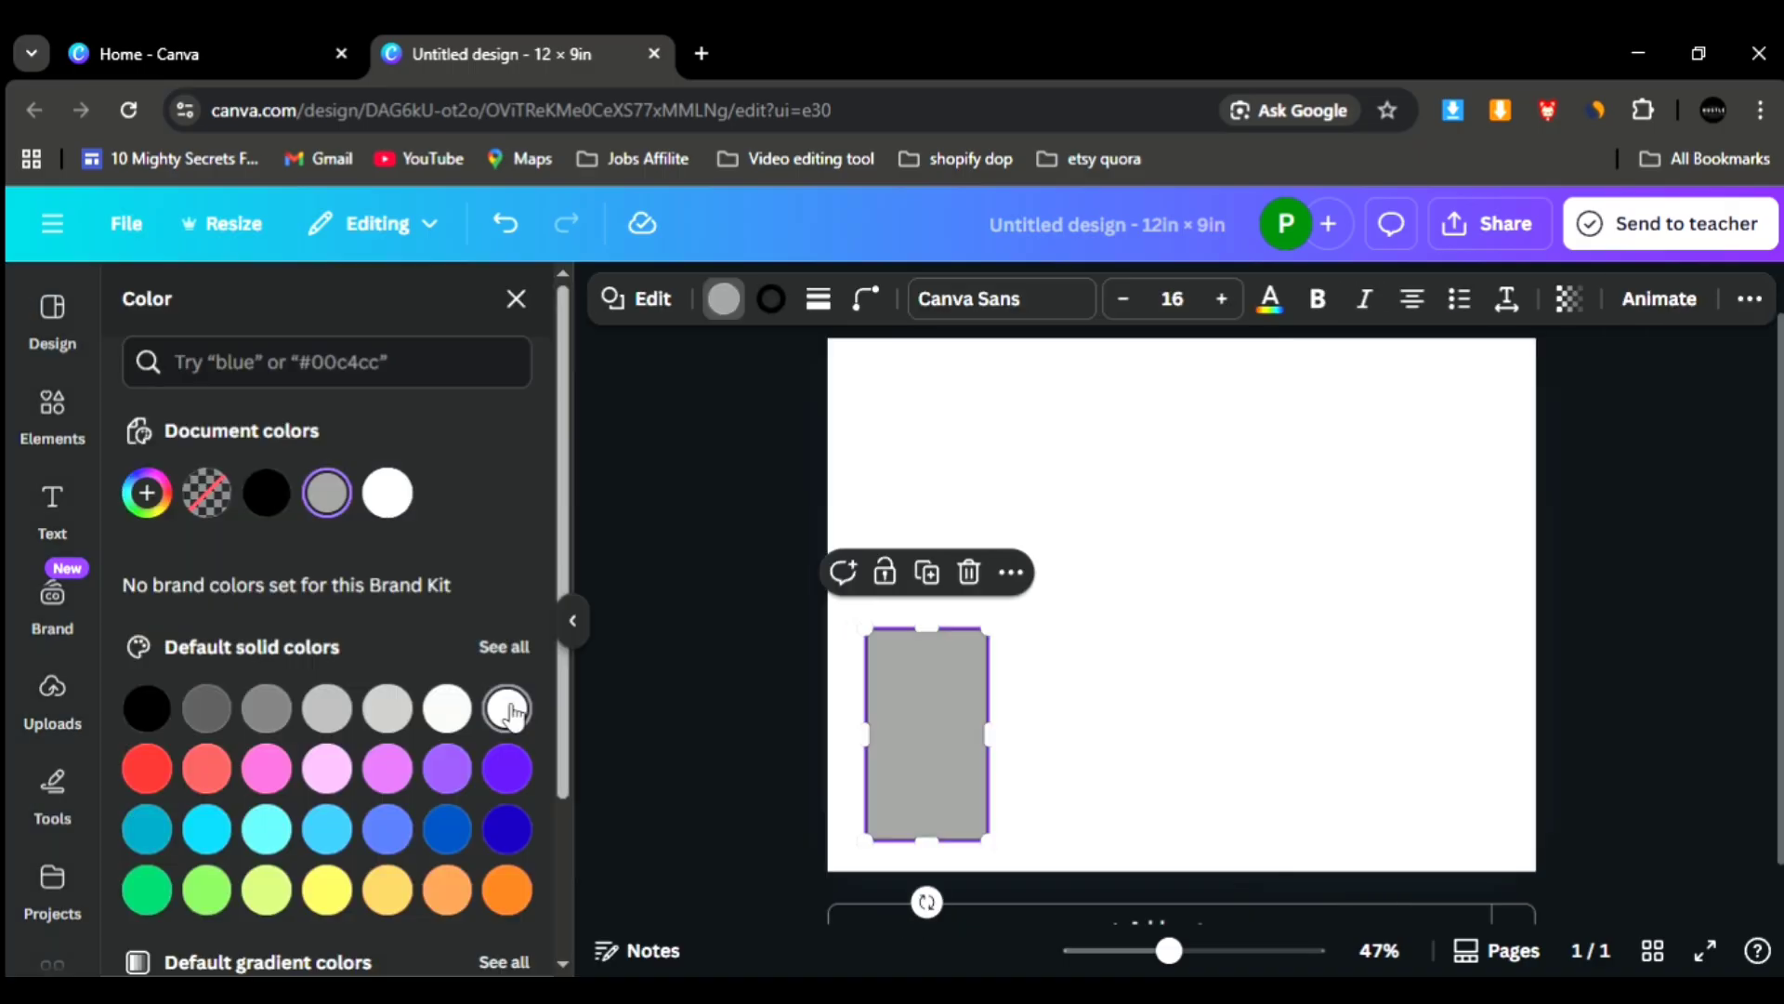
click(508, 709)
drag(914, 791, 907, 799)
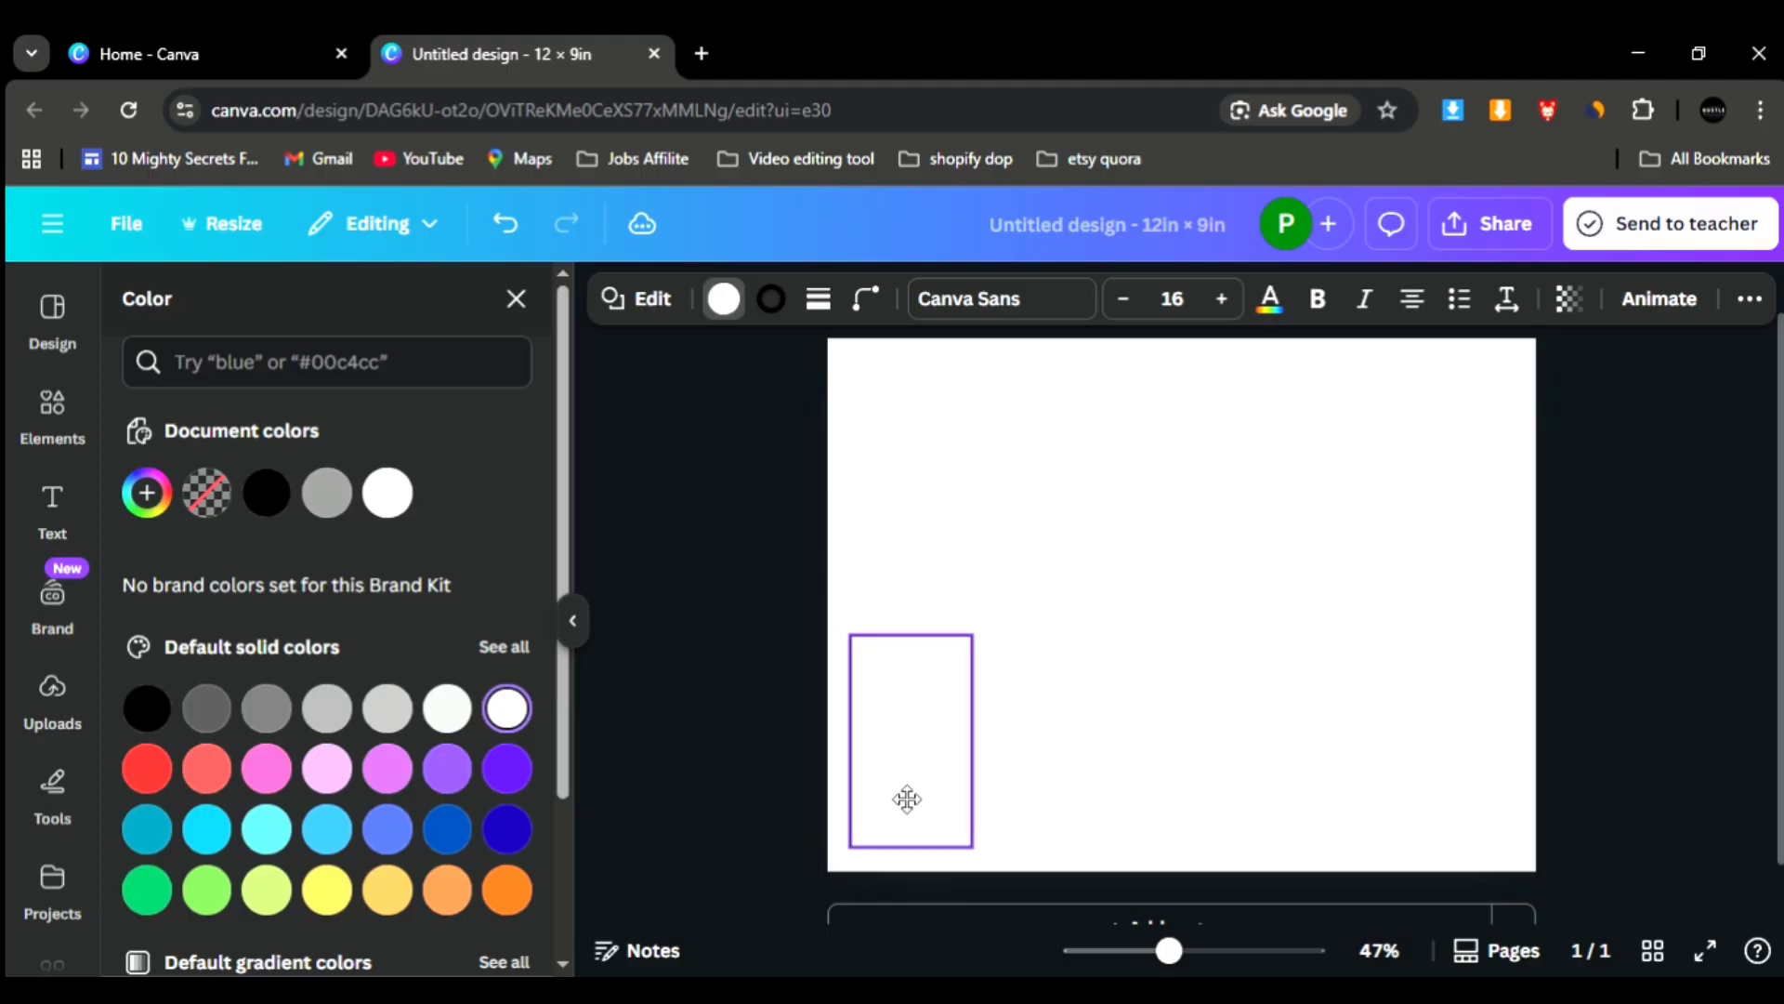
click(1002, 770)
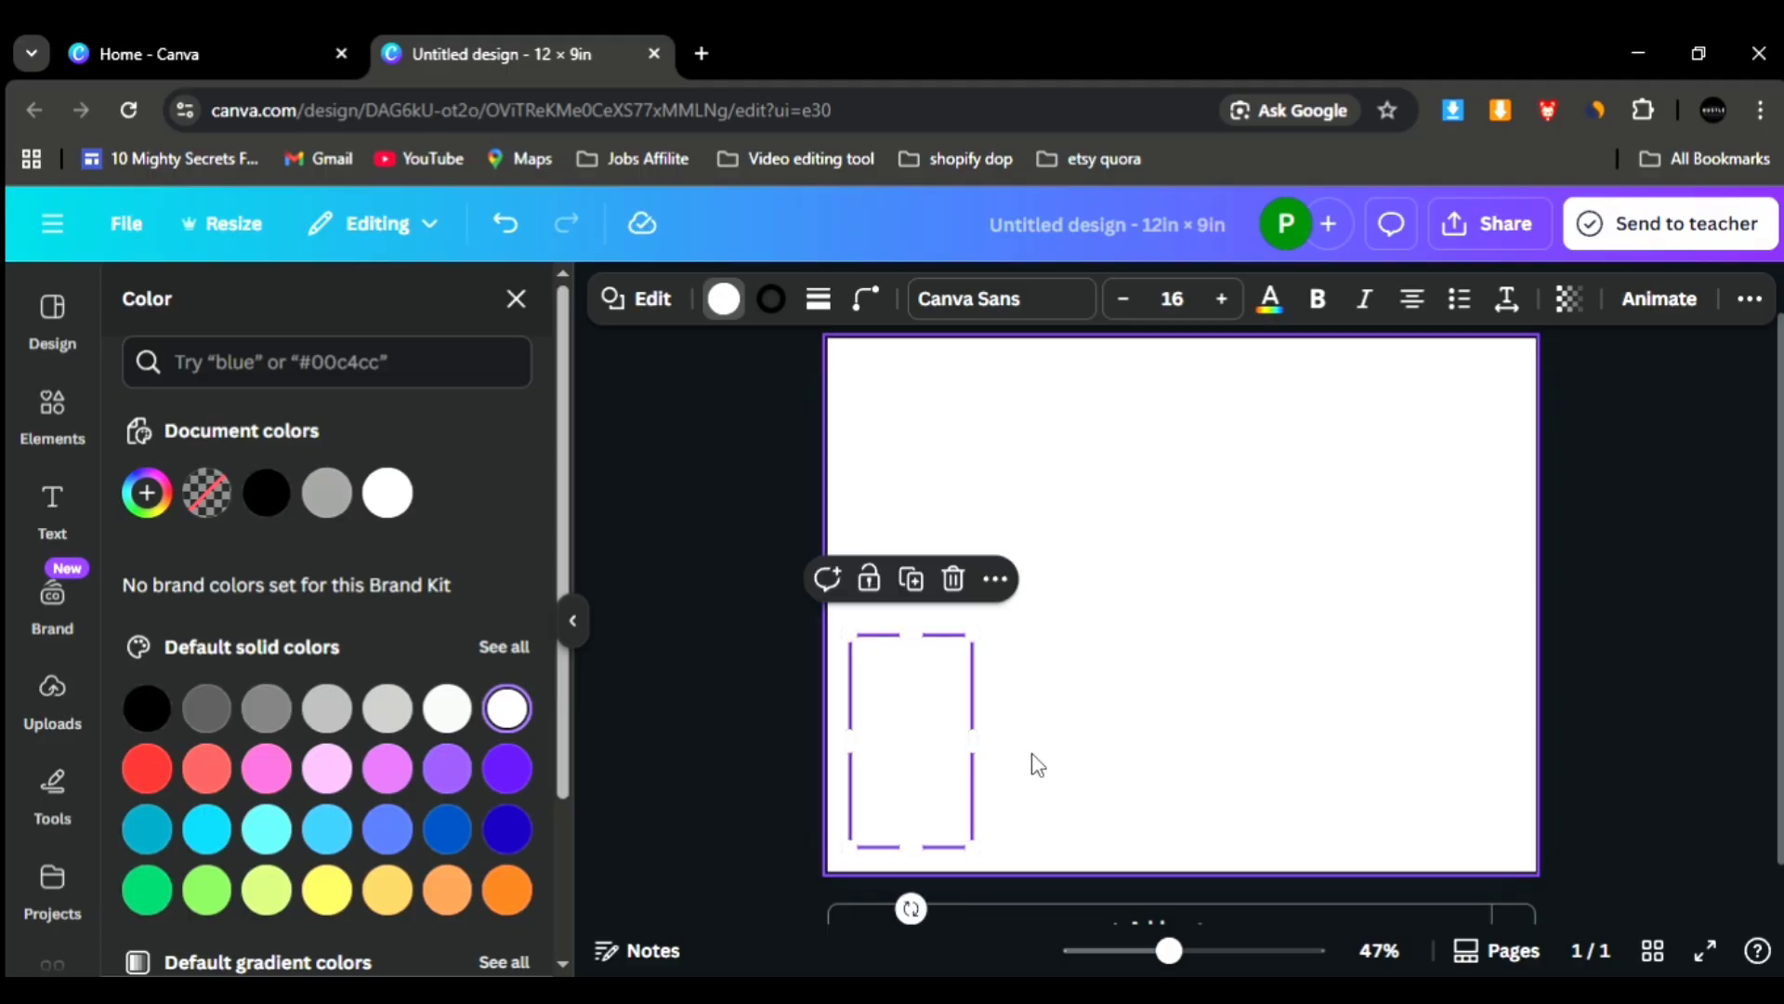
- Duplicate the outlined panel four times into an evenly spaced row of five and fit the row within the page width
click(948, 785)
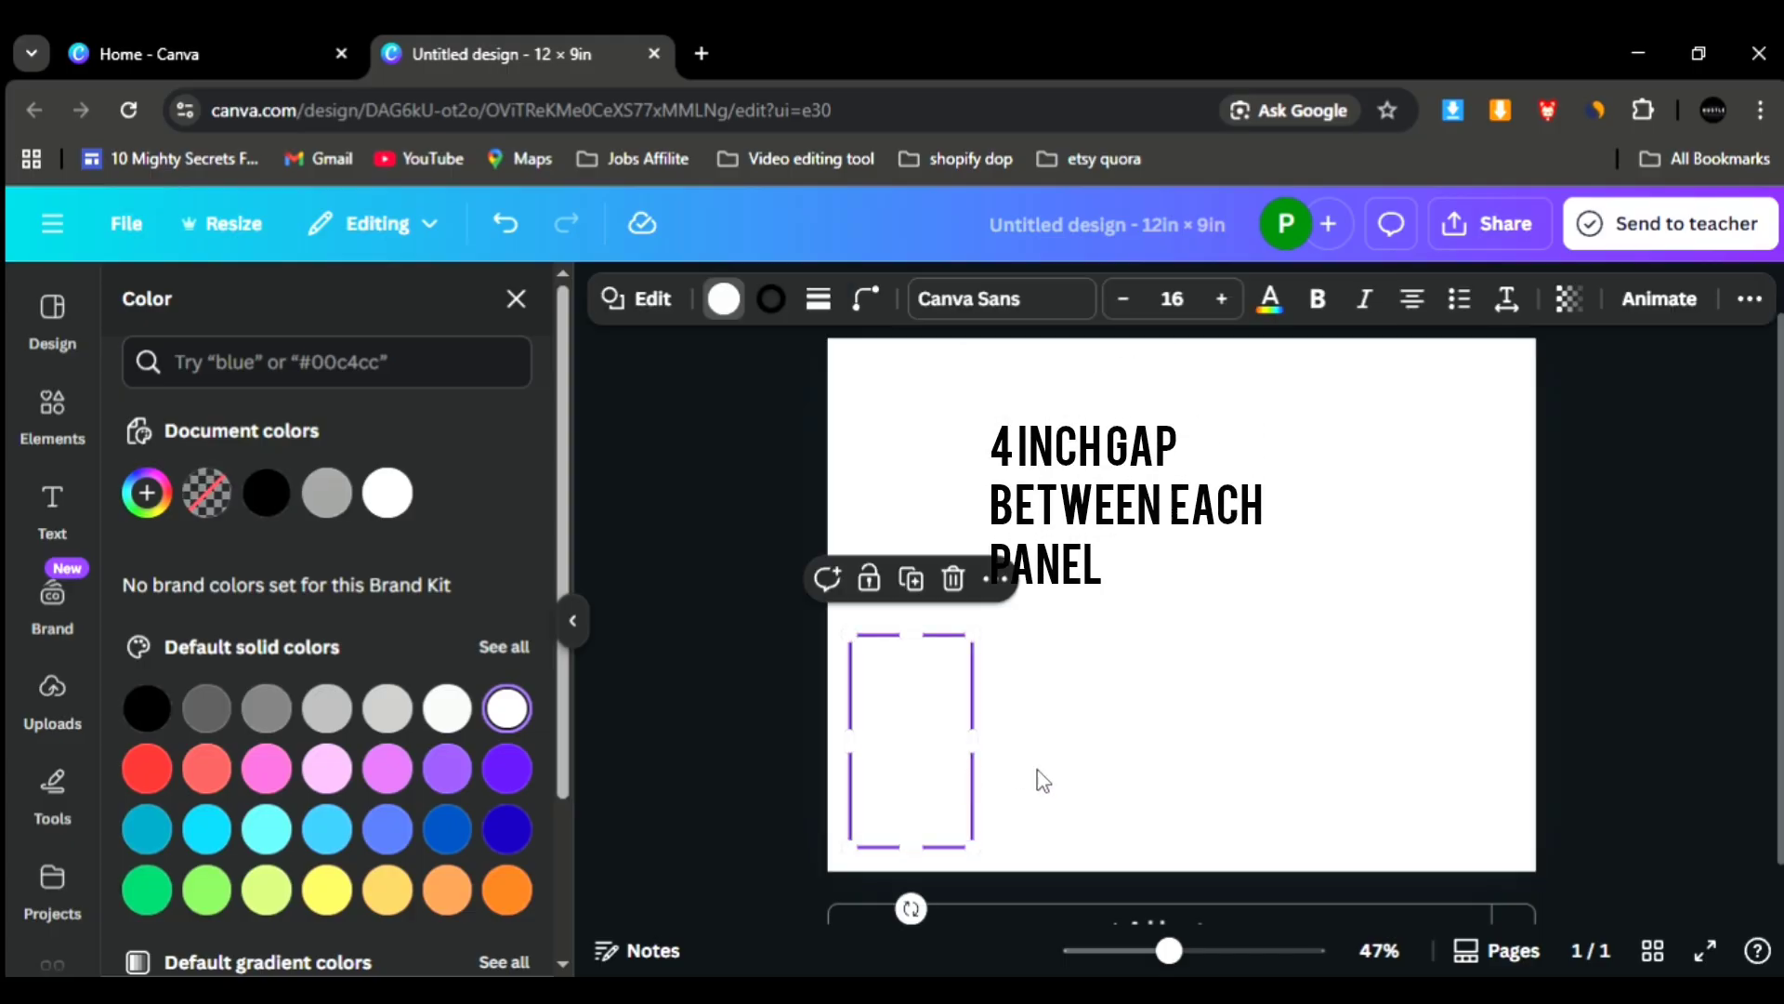
click(921, 587)
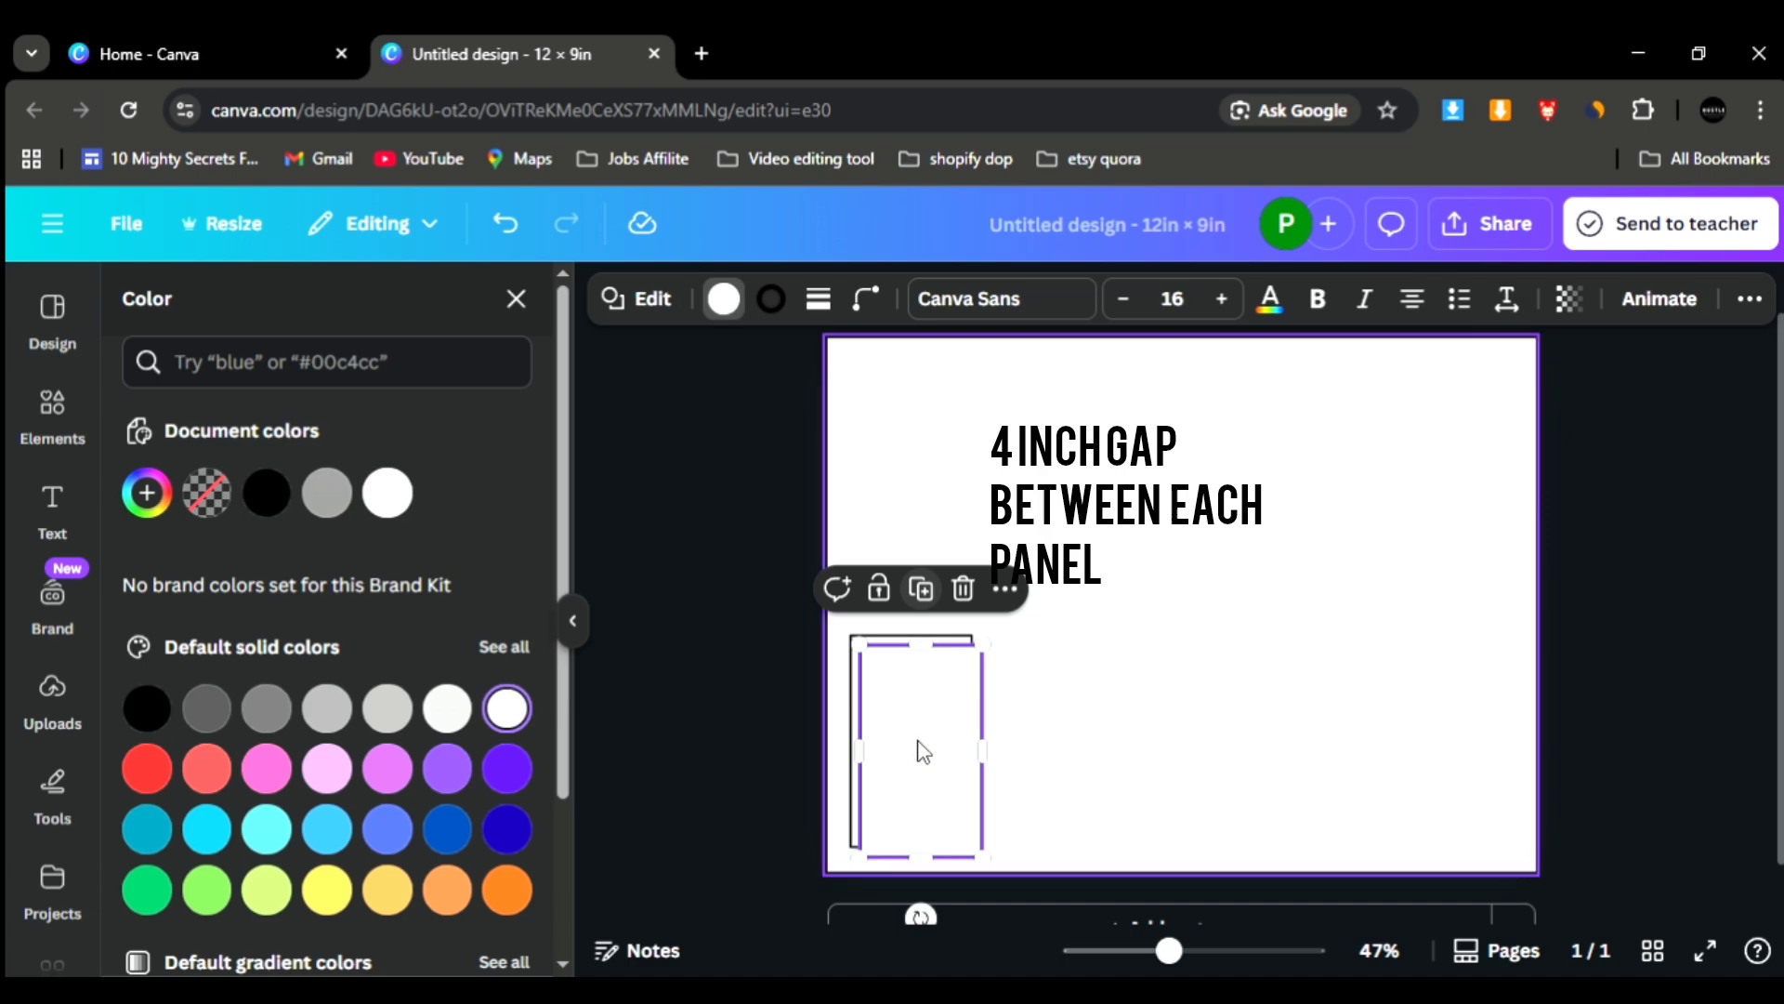
drag(1017, 748, 1066, 740)
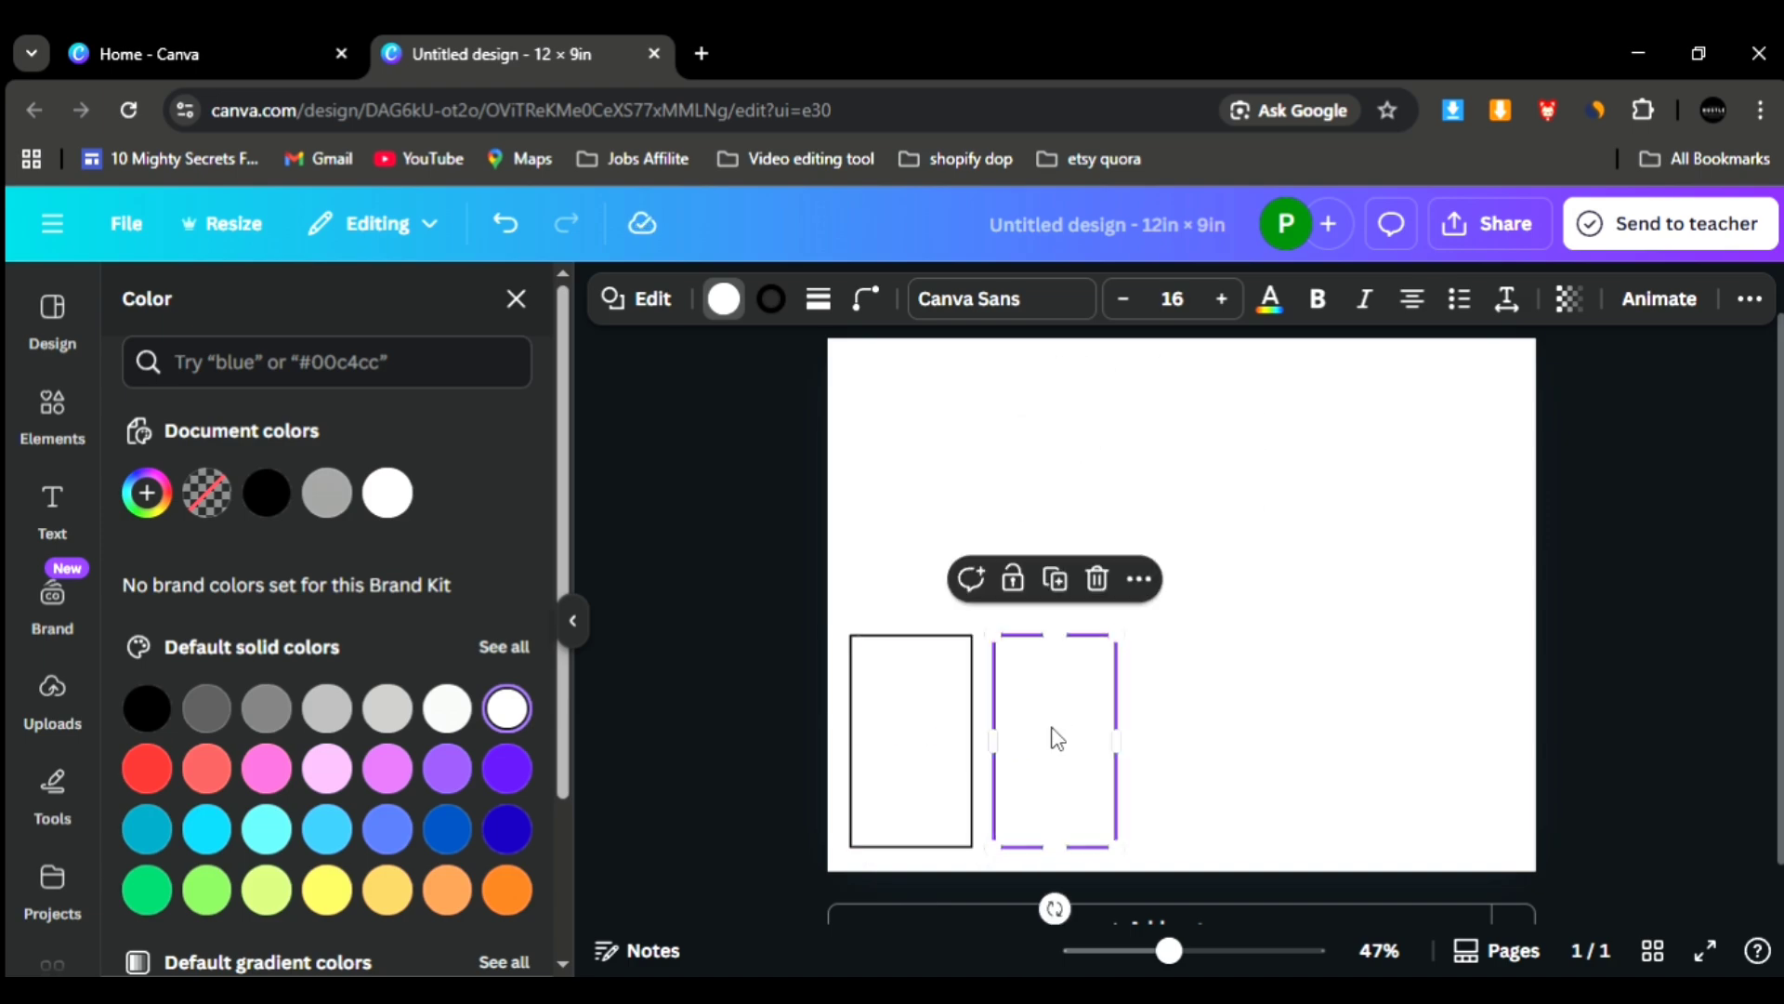
click(1054, 578)
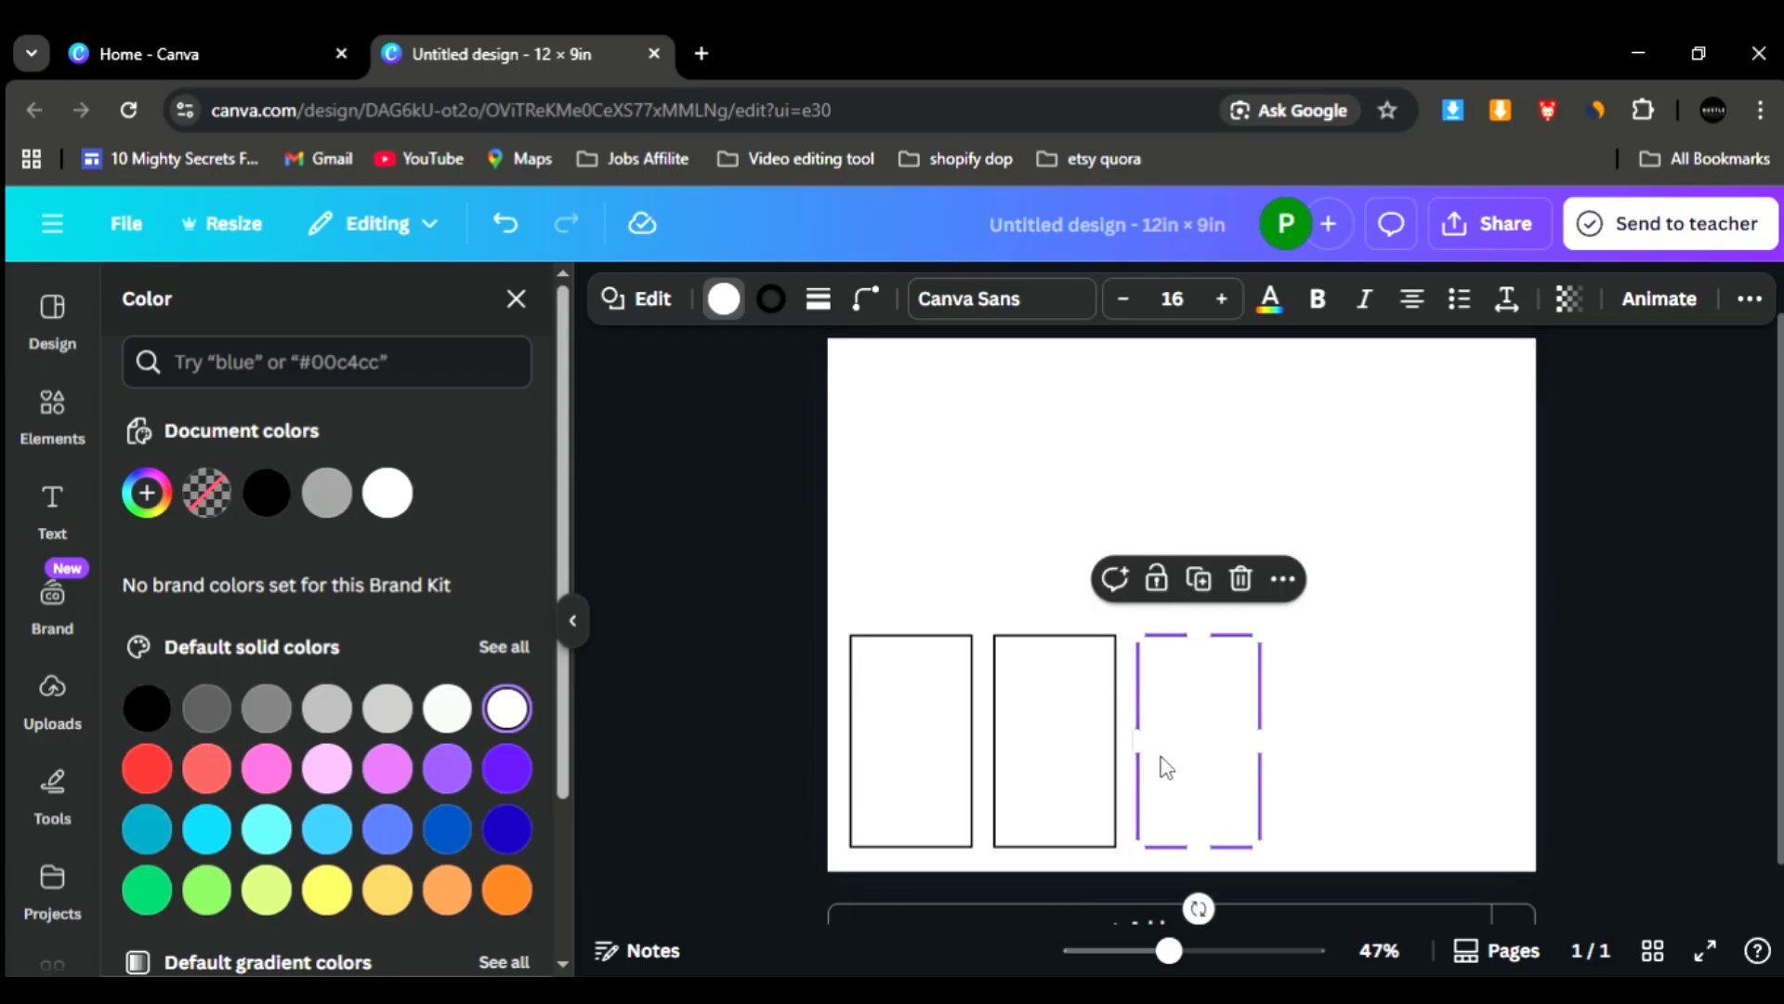
click(1199, 578)
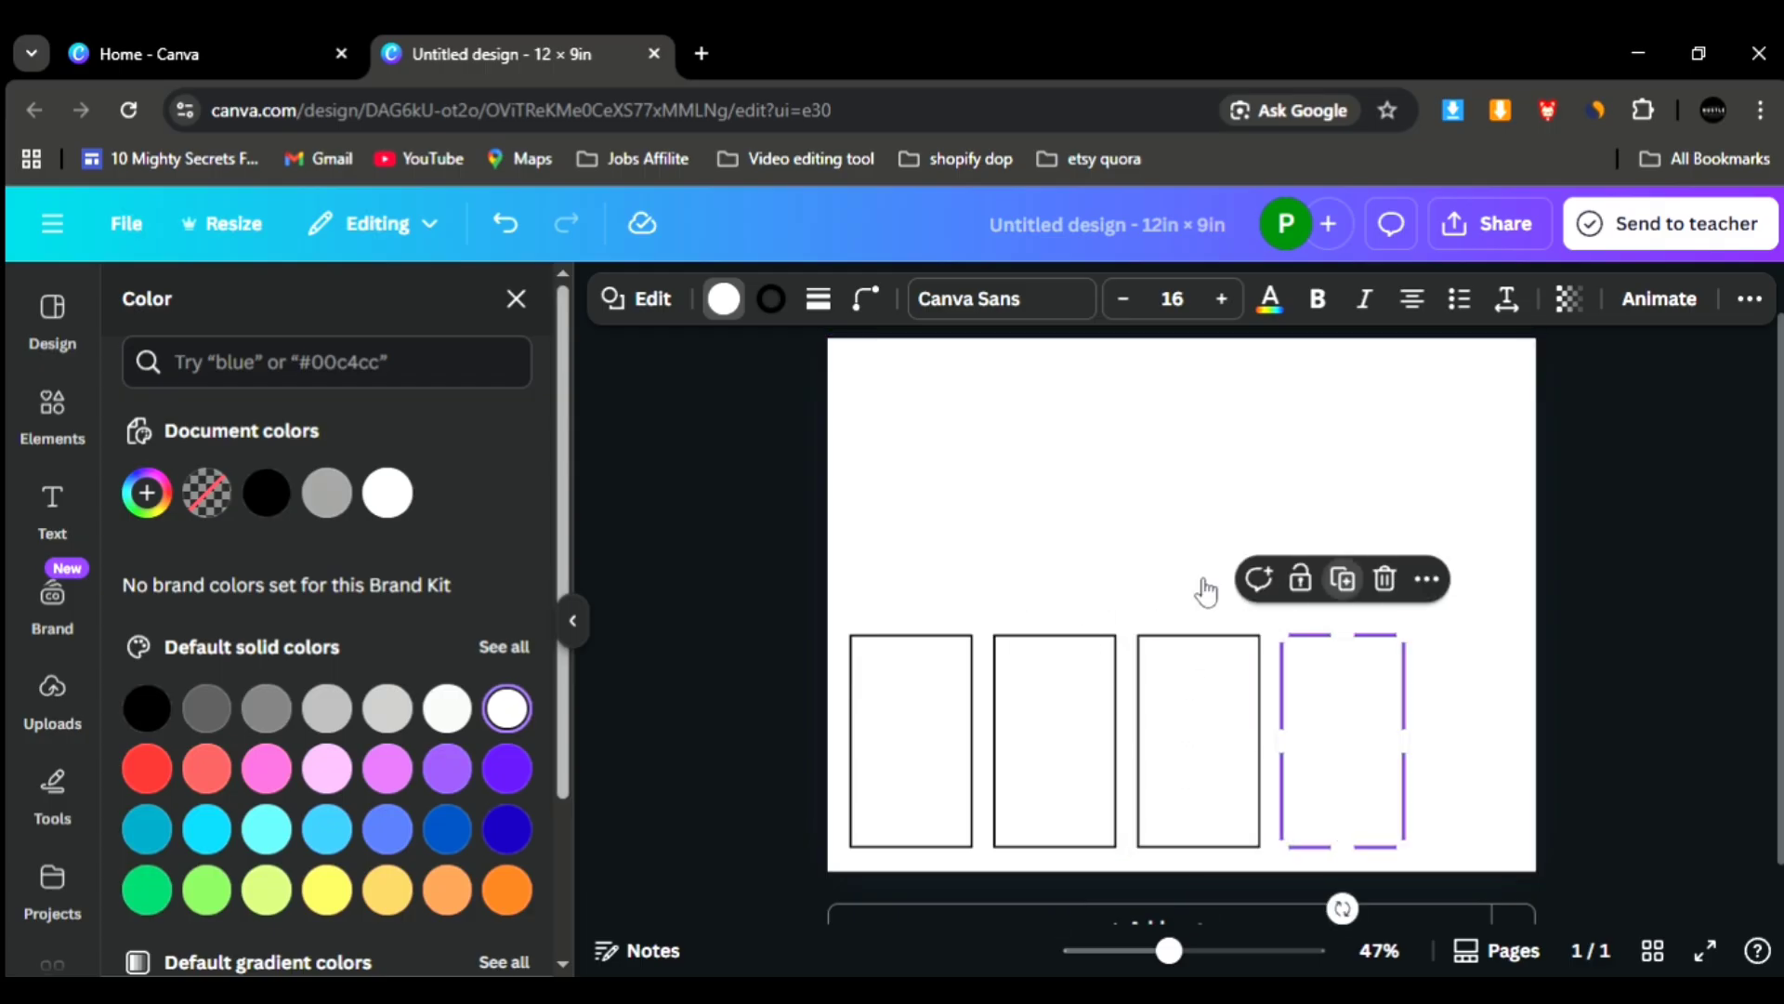
click(1348, 582)
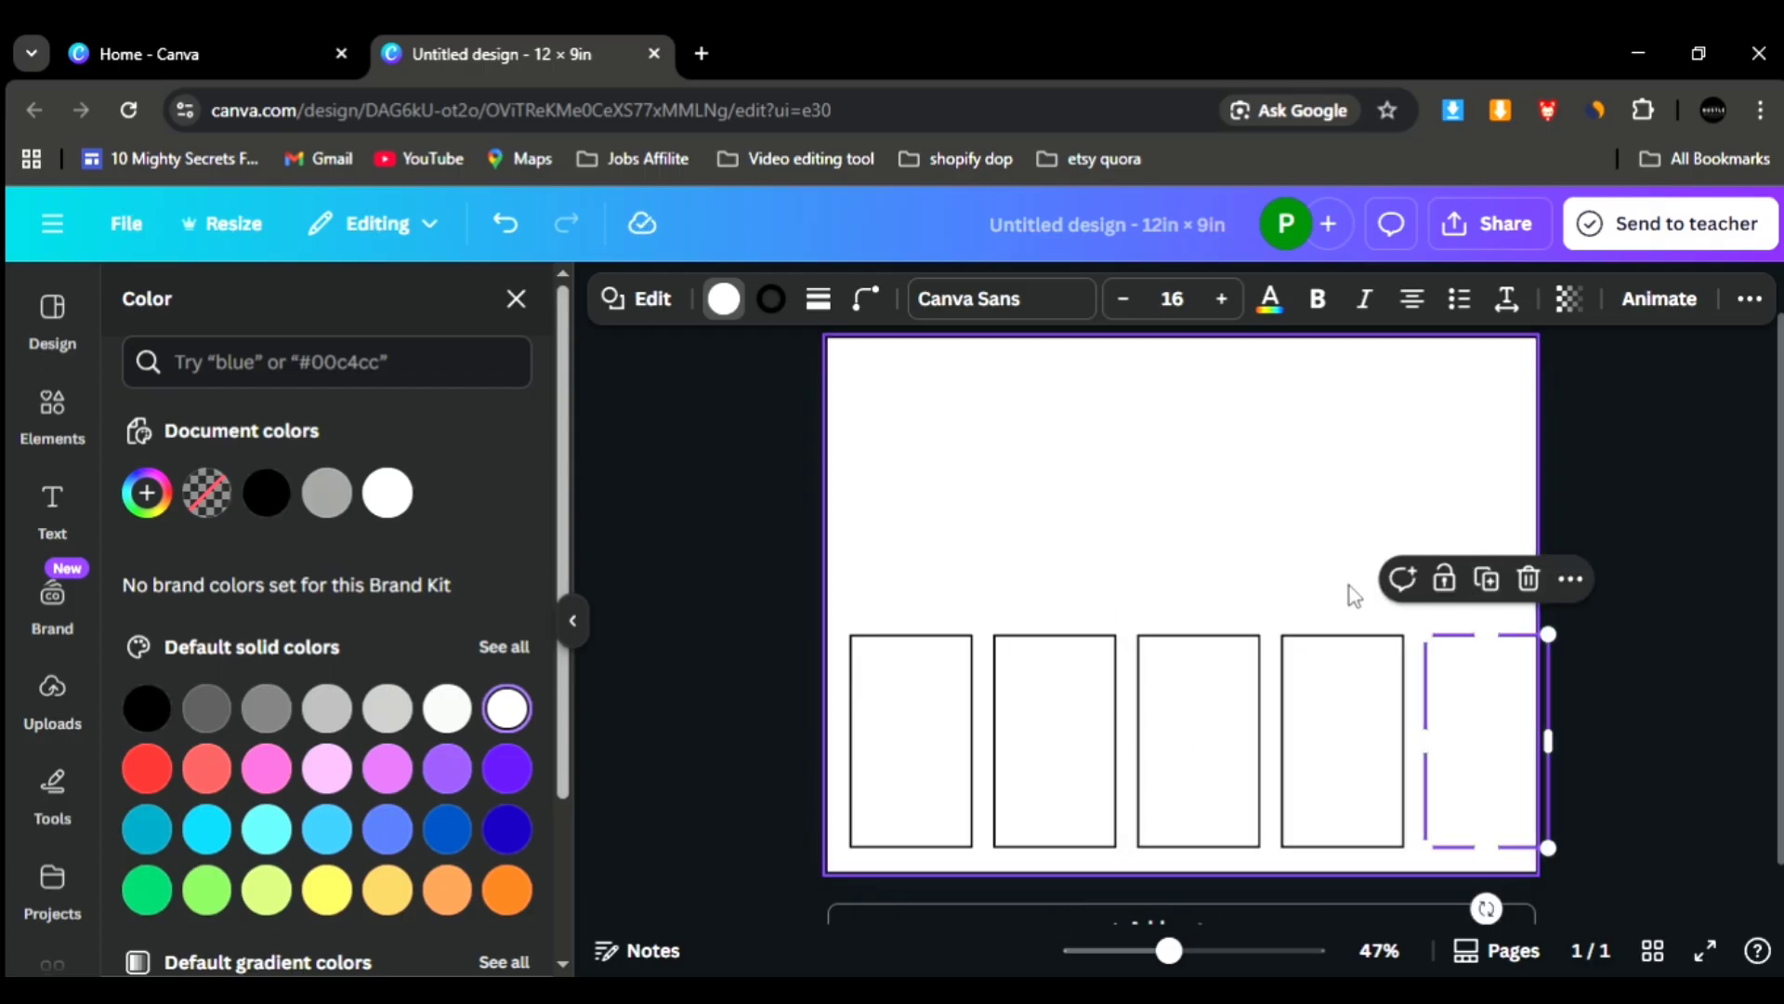
click(992, 548)
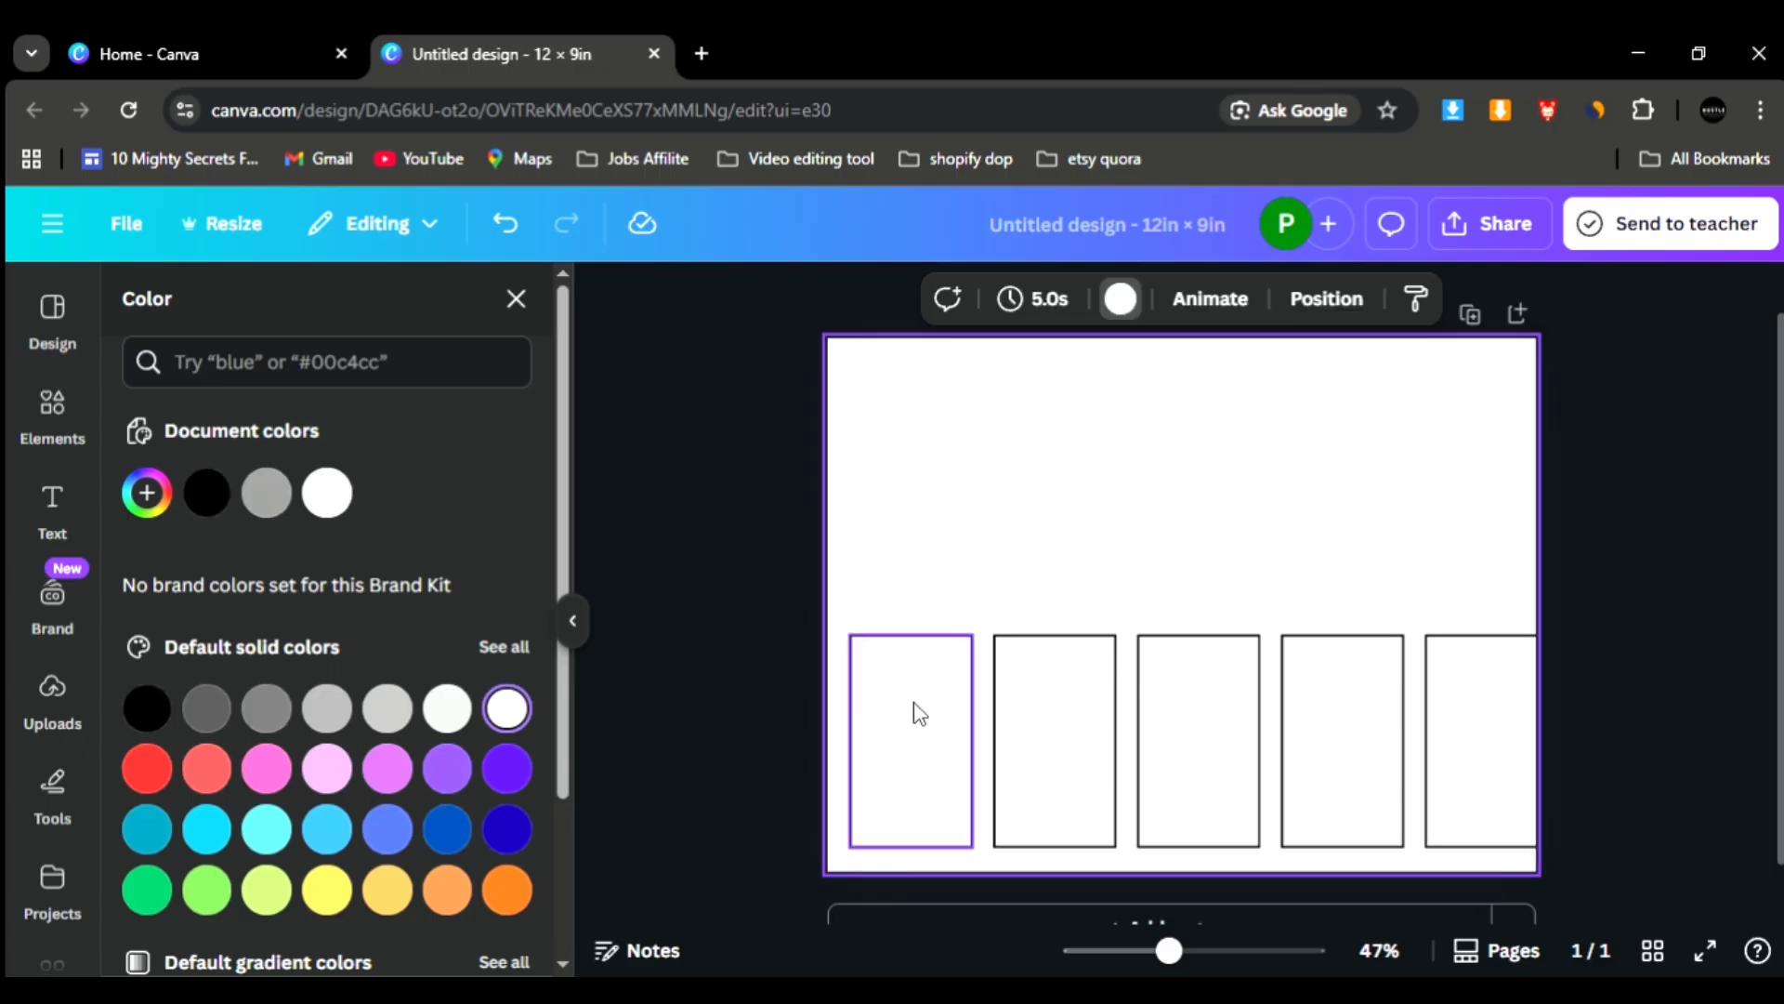
drag(930, 598, 1410, 735)
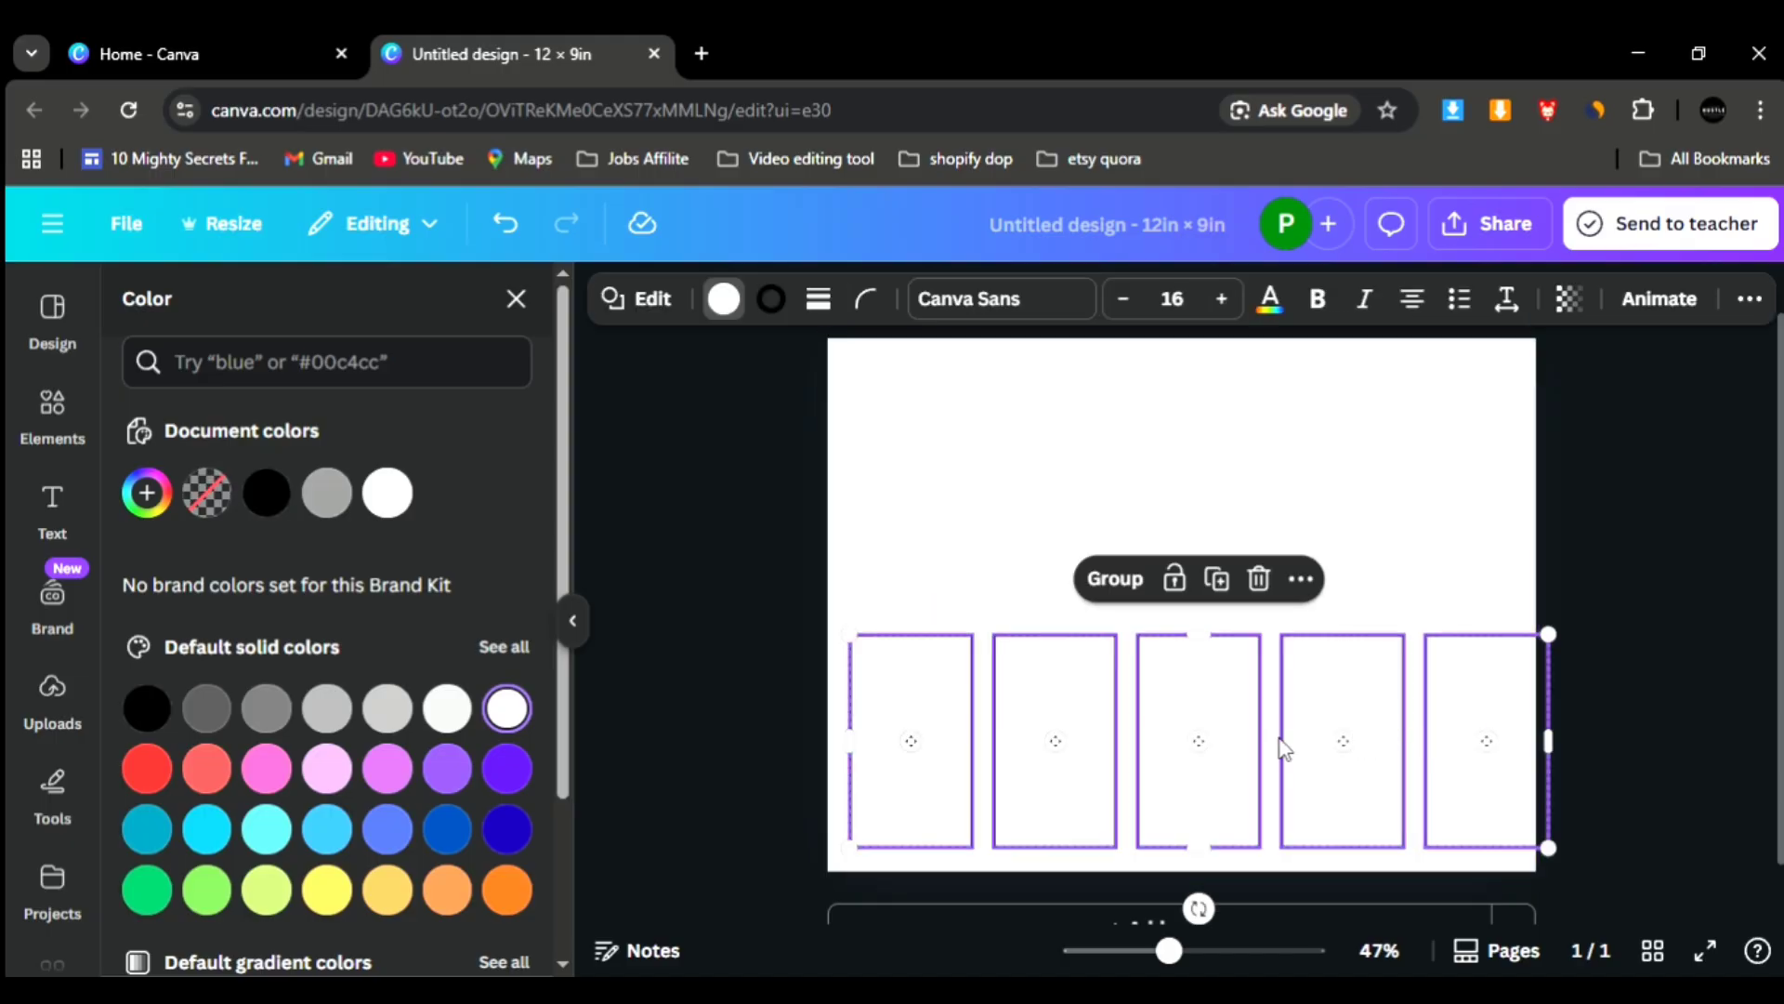
- Add a horizontal line just above the panels and extend it past both side edges of the page
click(52, 799)
click(135, 593)
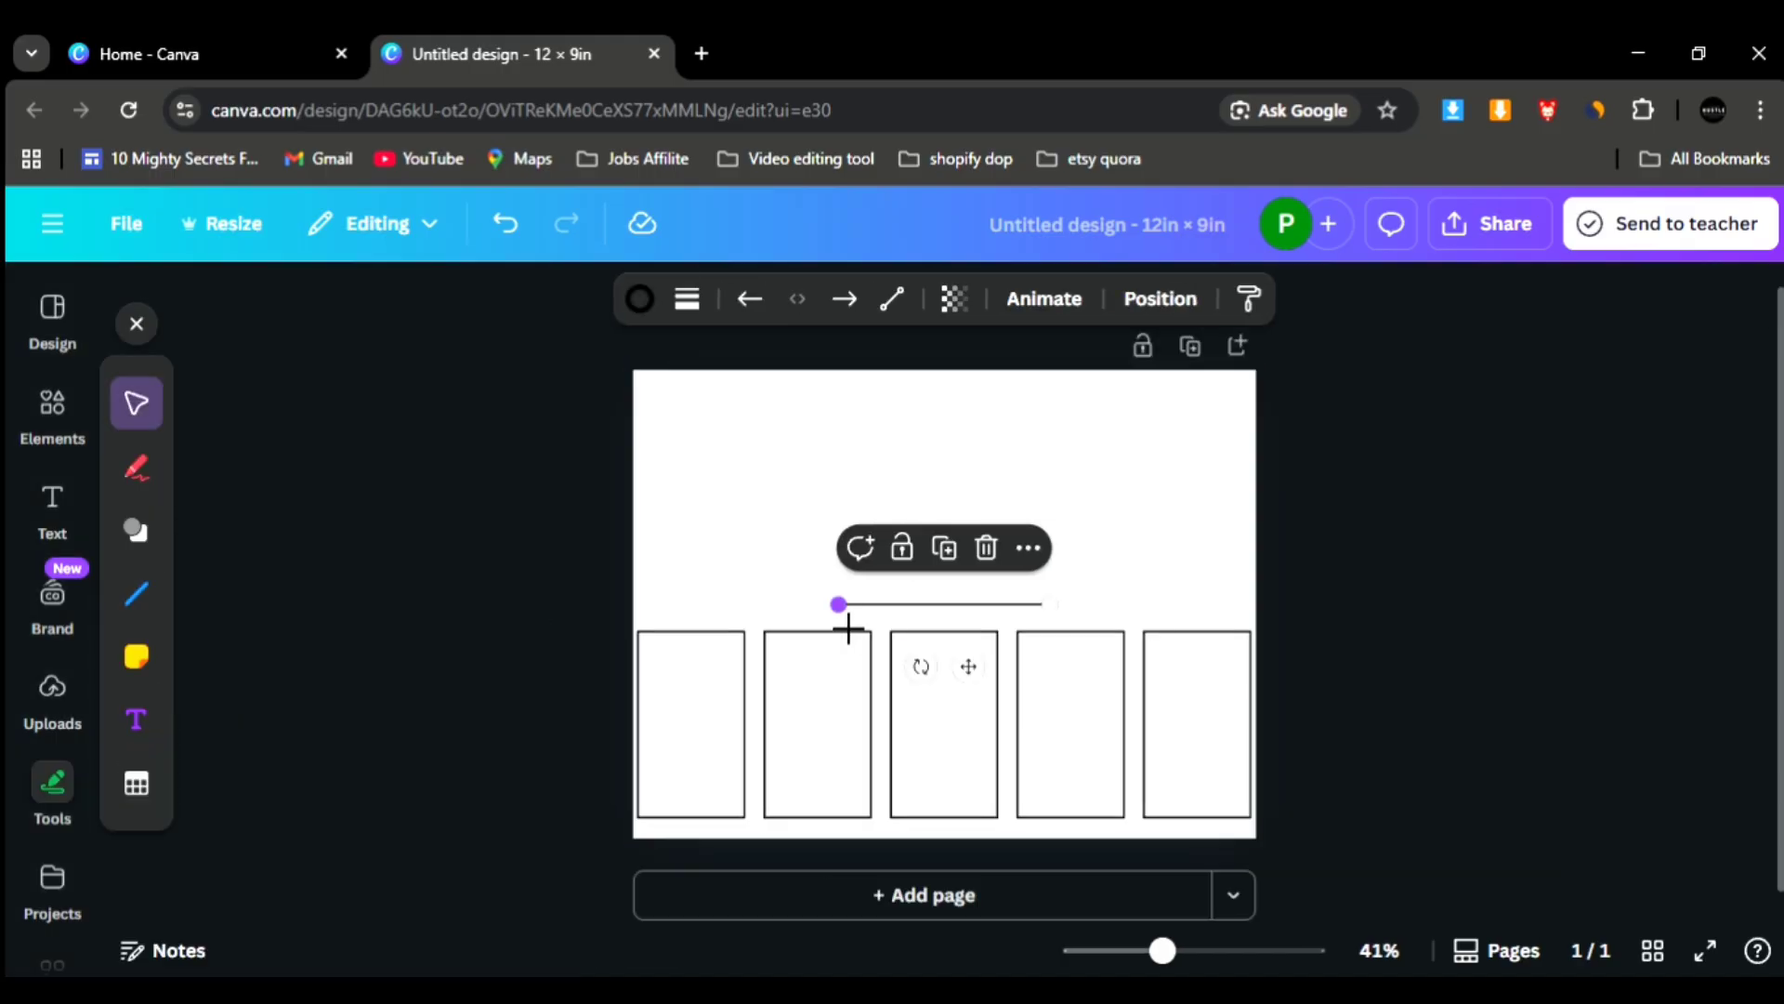
drag(851, 626, 650, 625)
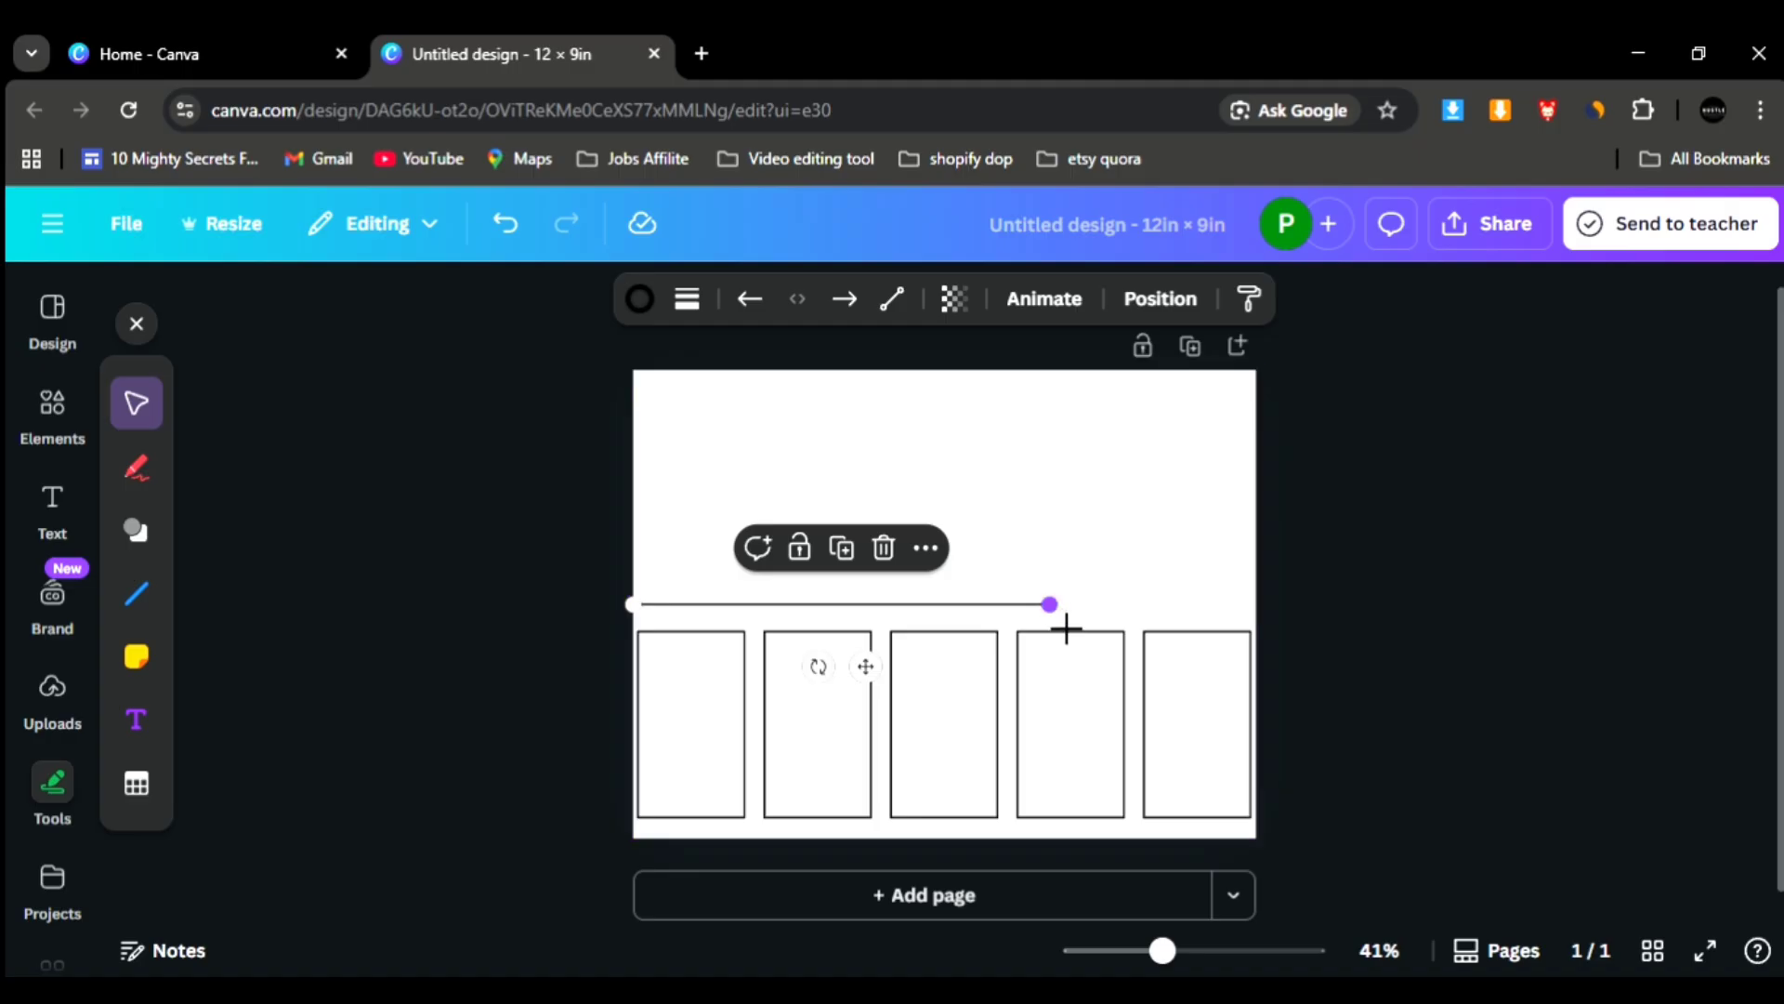
drag(1063, 625, 1307, 634)
drag(650, 631, 610, 632)
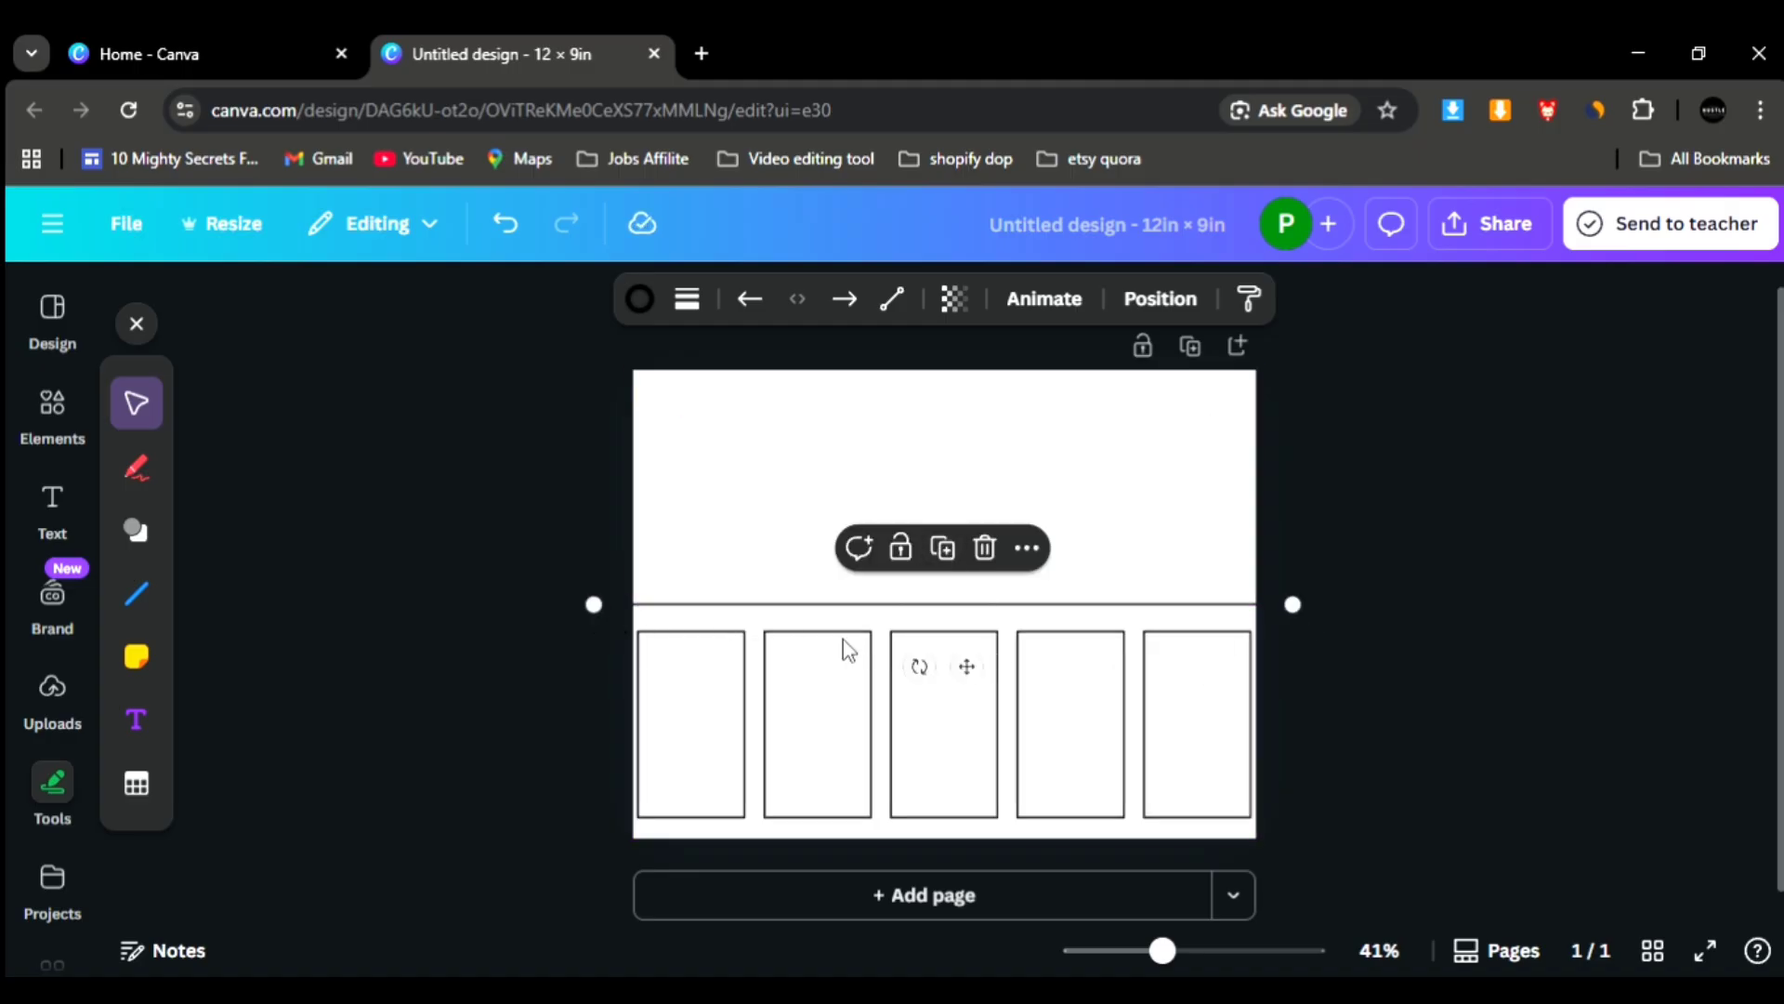
- Set the stroke weight of the horizontal line above the panels to 25
click(689, 313)
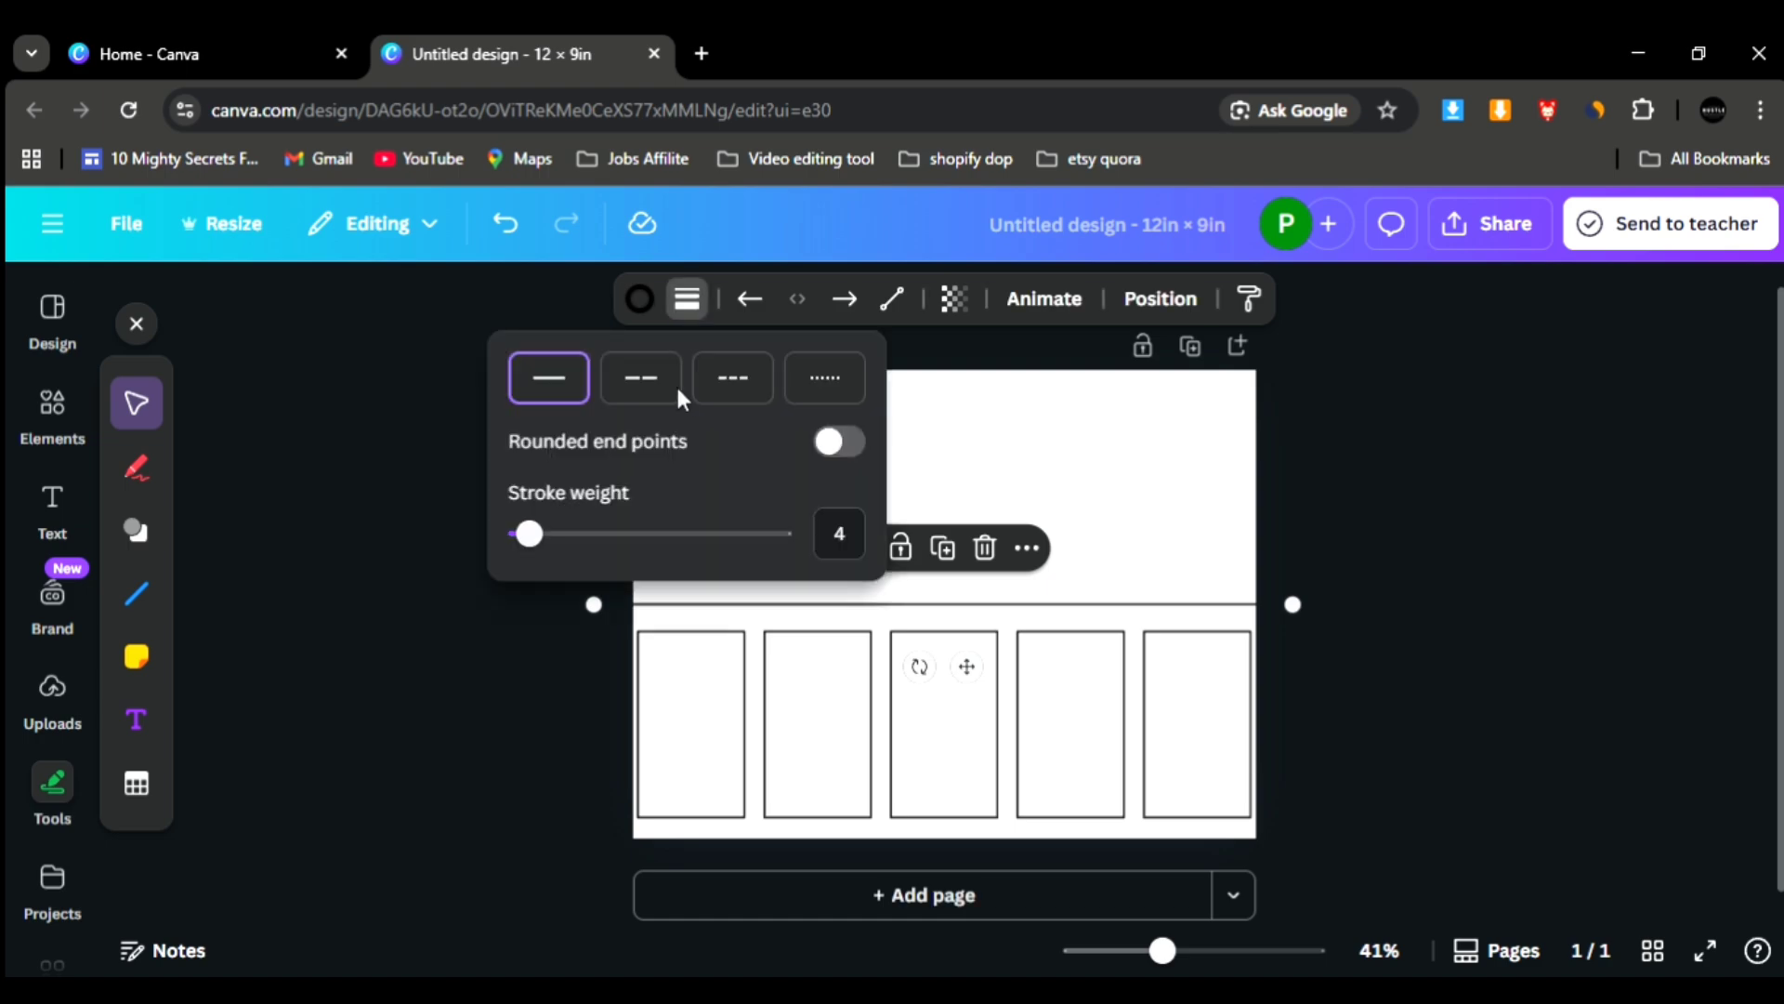
drag(530, 536, 588, 553)
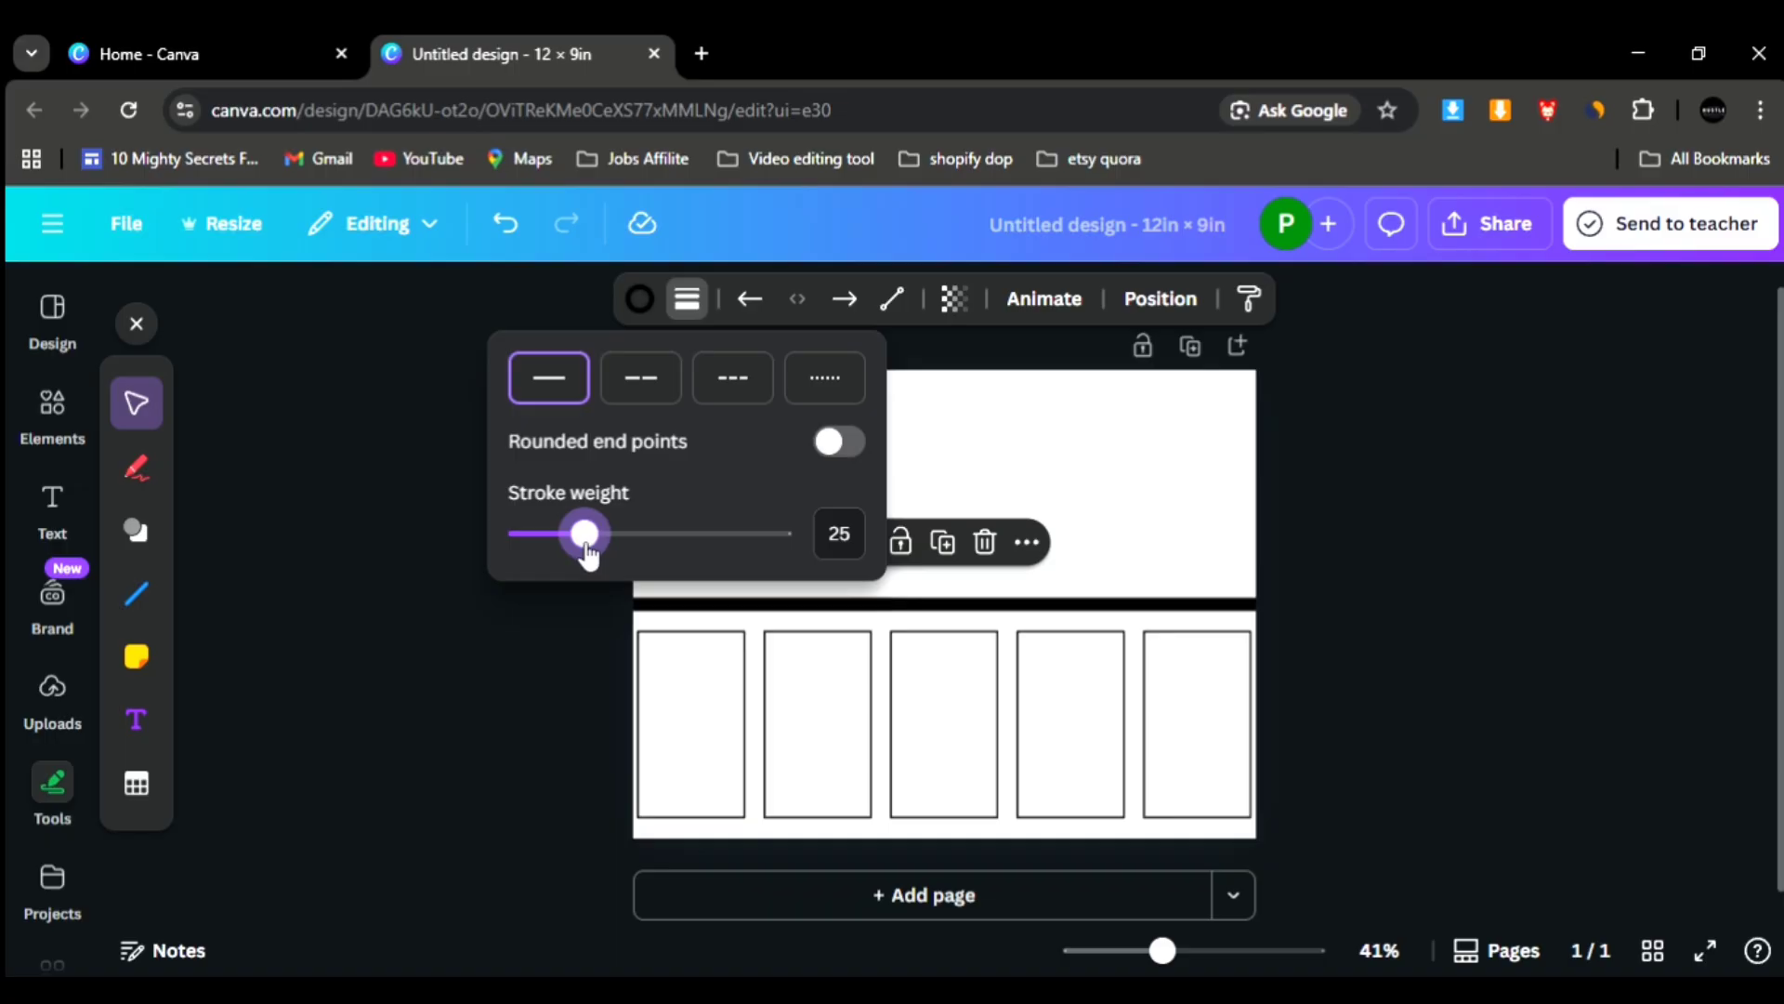
click(1066, 595)
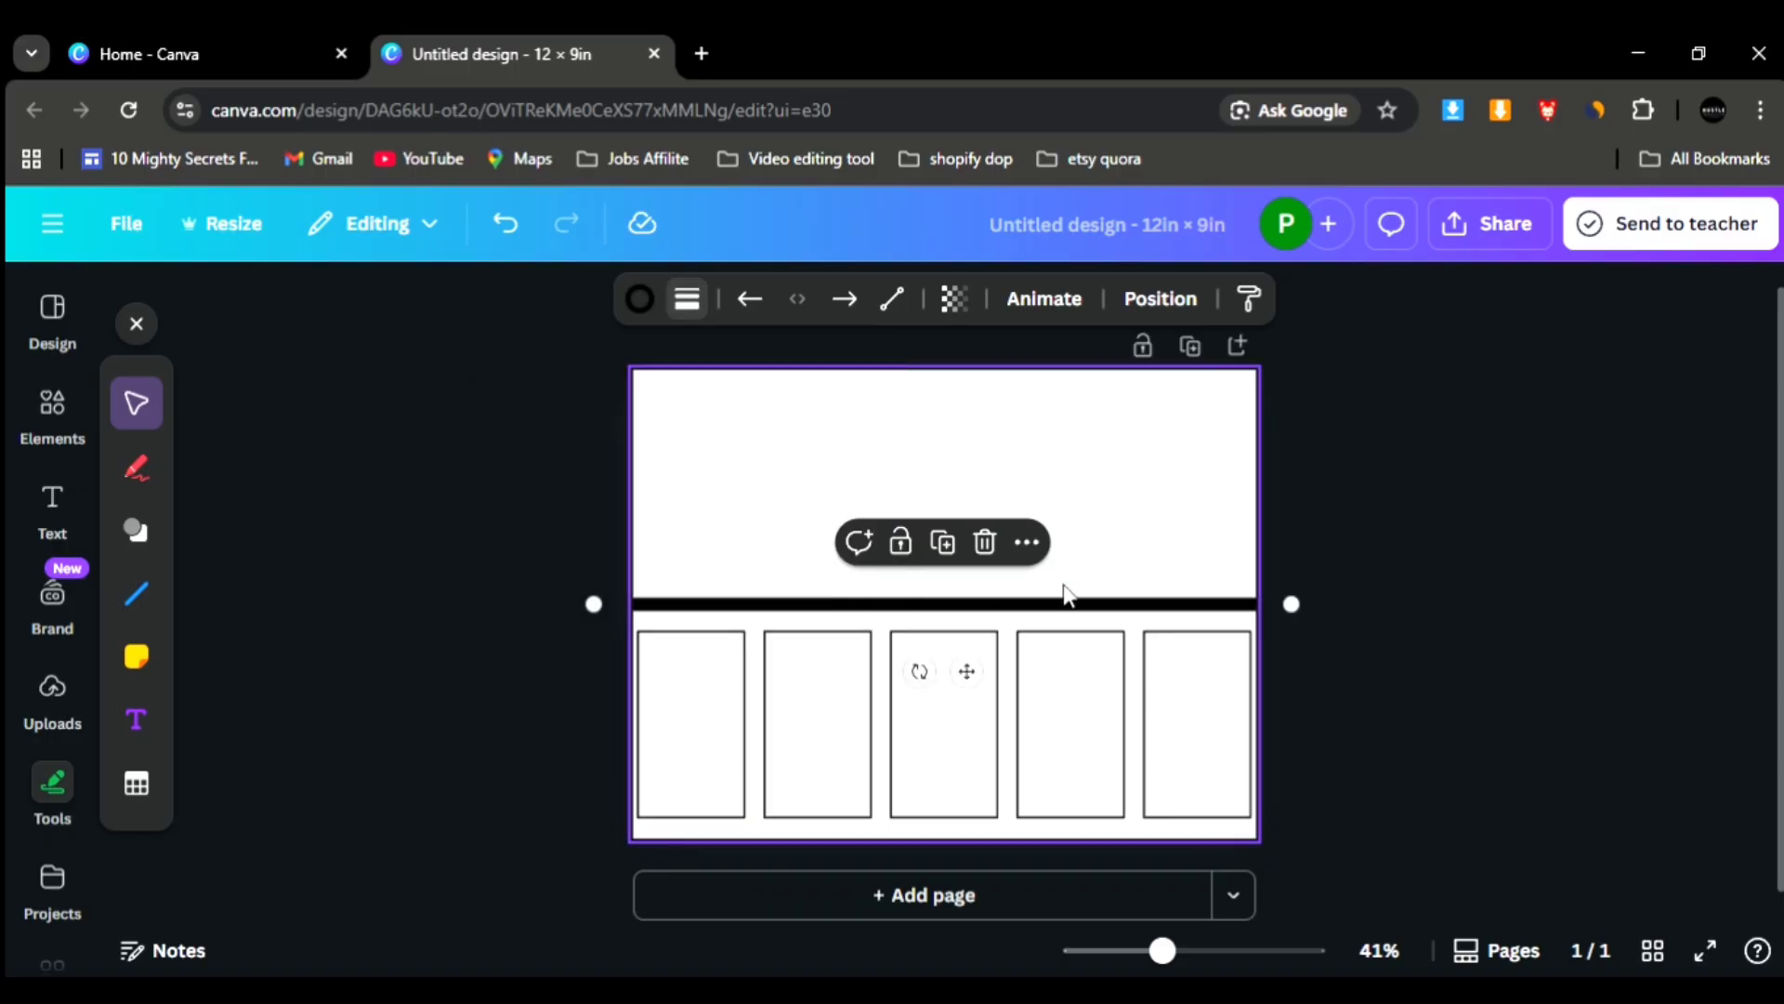
- Duplicate the thick line, place the copy above it and set the copy's stroke weight to 4
click(900, 606)
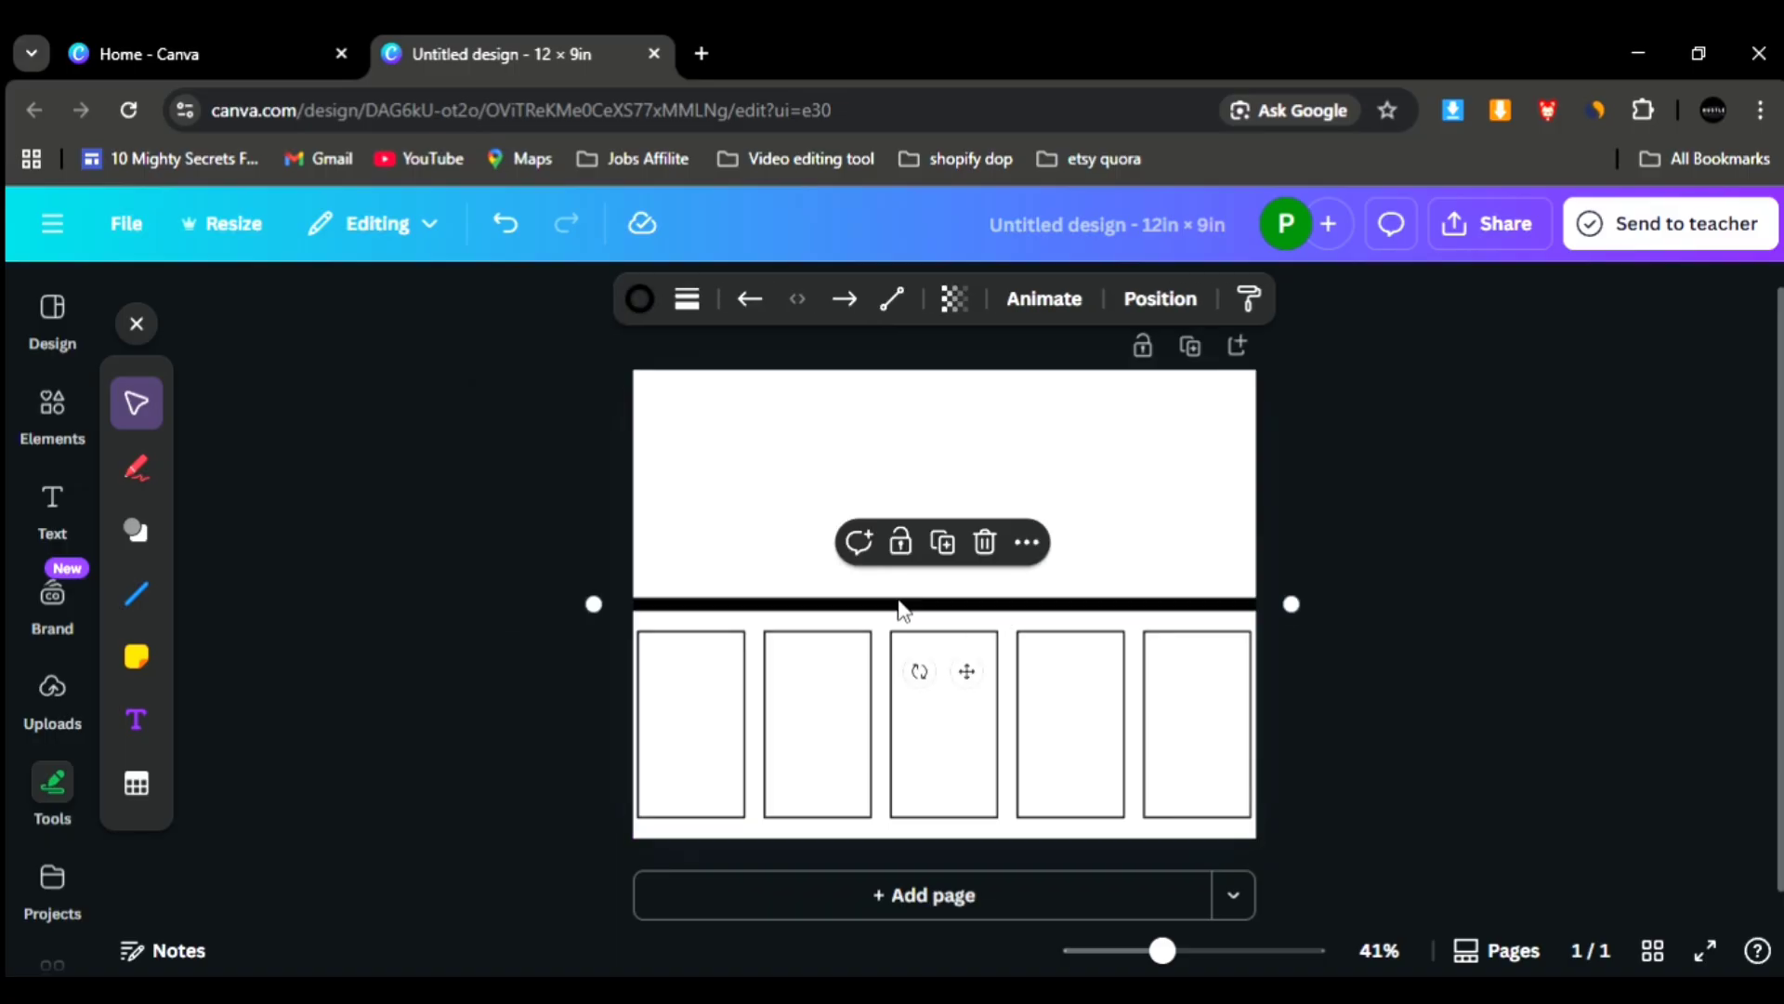
click(951, 551)
drag(961, 686, 966, 617)
click(690, 301)
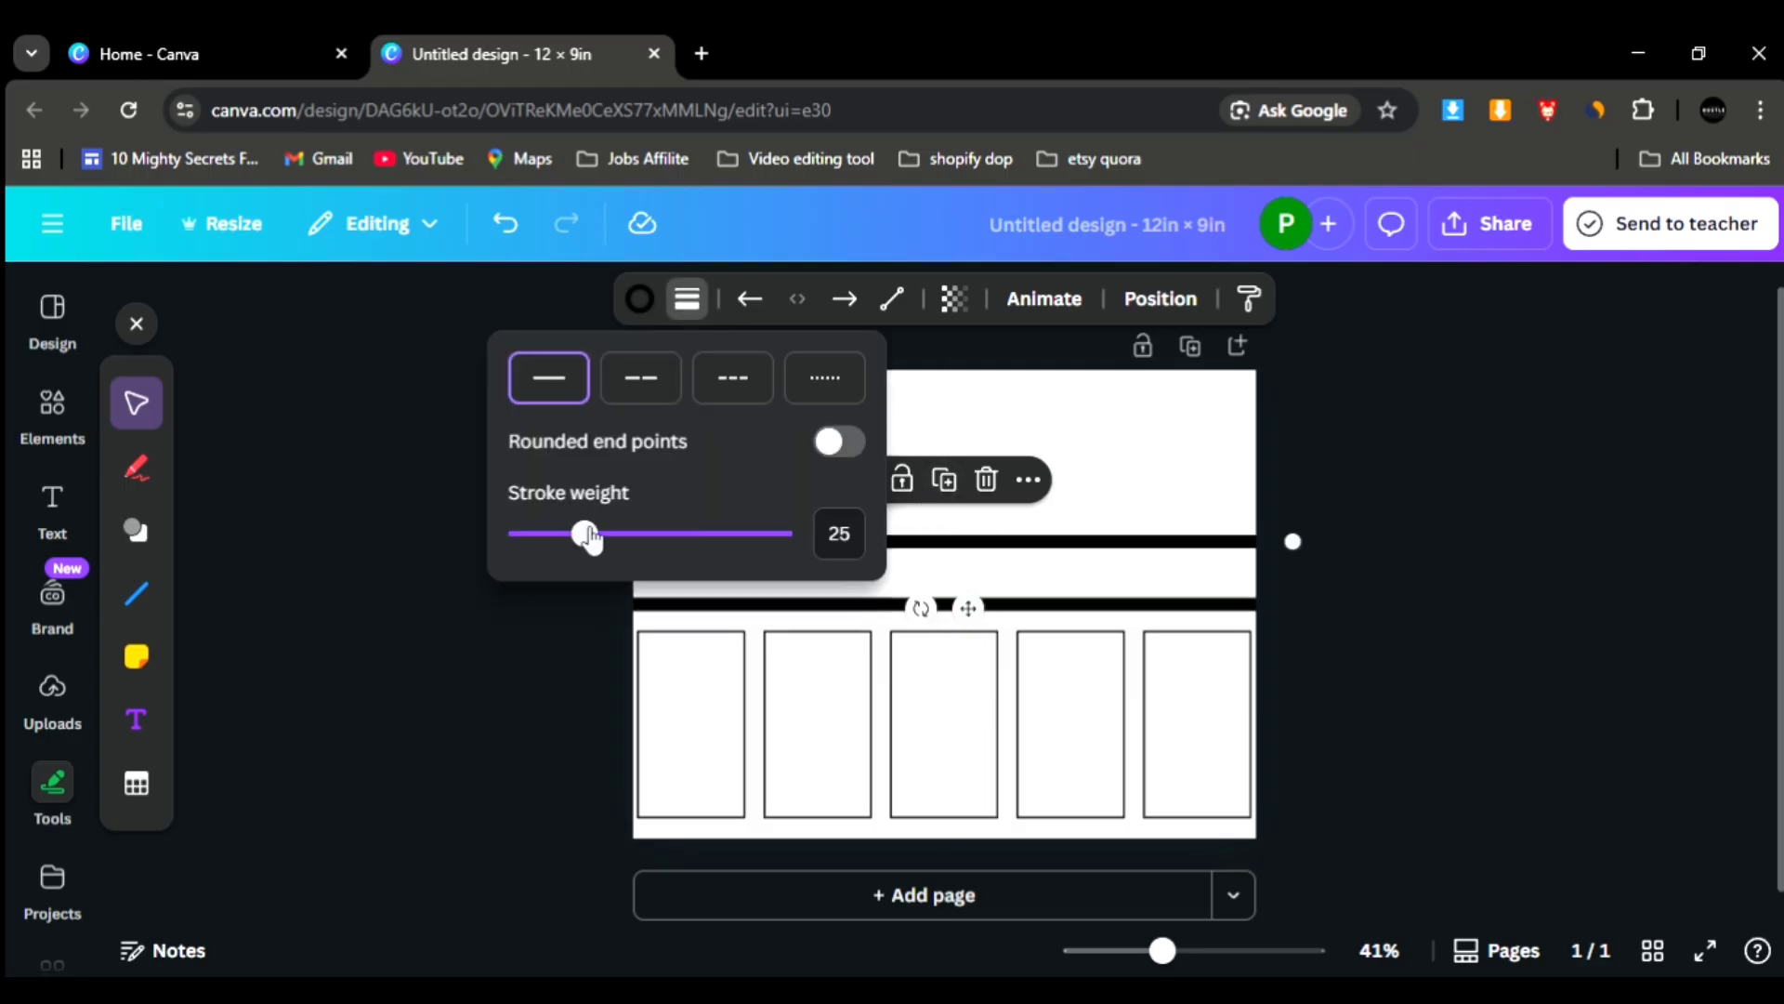
drag(575, 537, 526, 536)
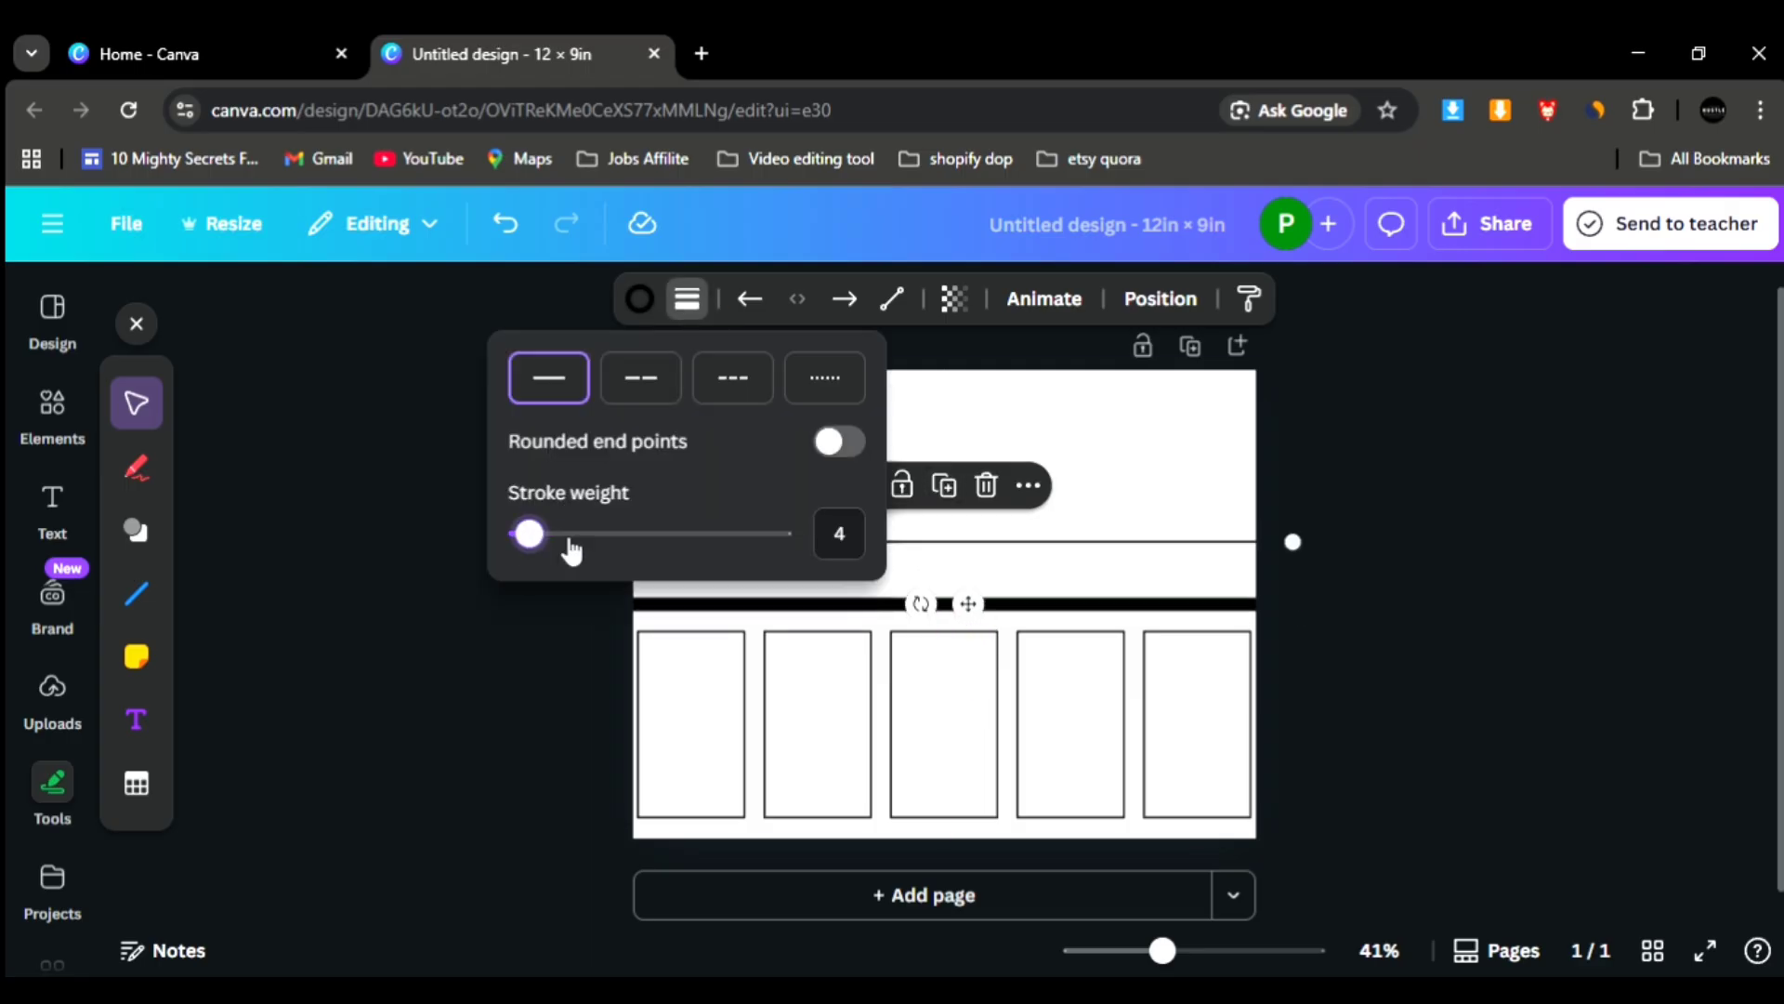
- Move the thin line below the panels so it runs across the page just above the bottom edge
drag(968, 604, 955, 902)
drag(1160, 955, 1191, 956)
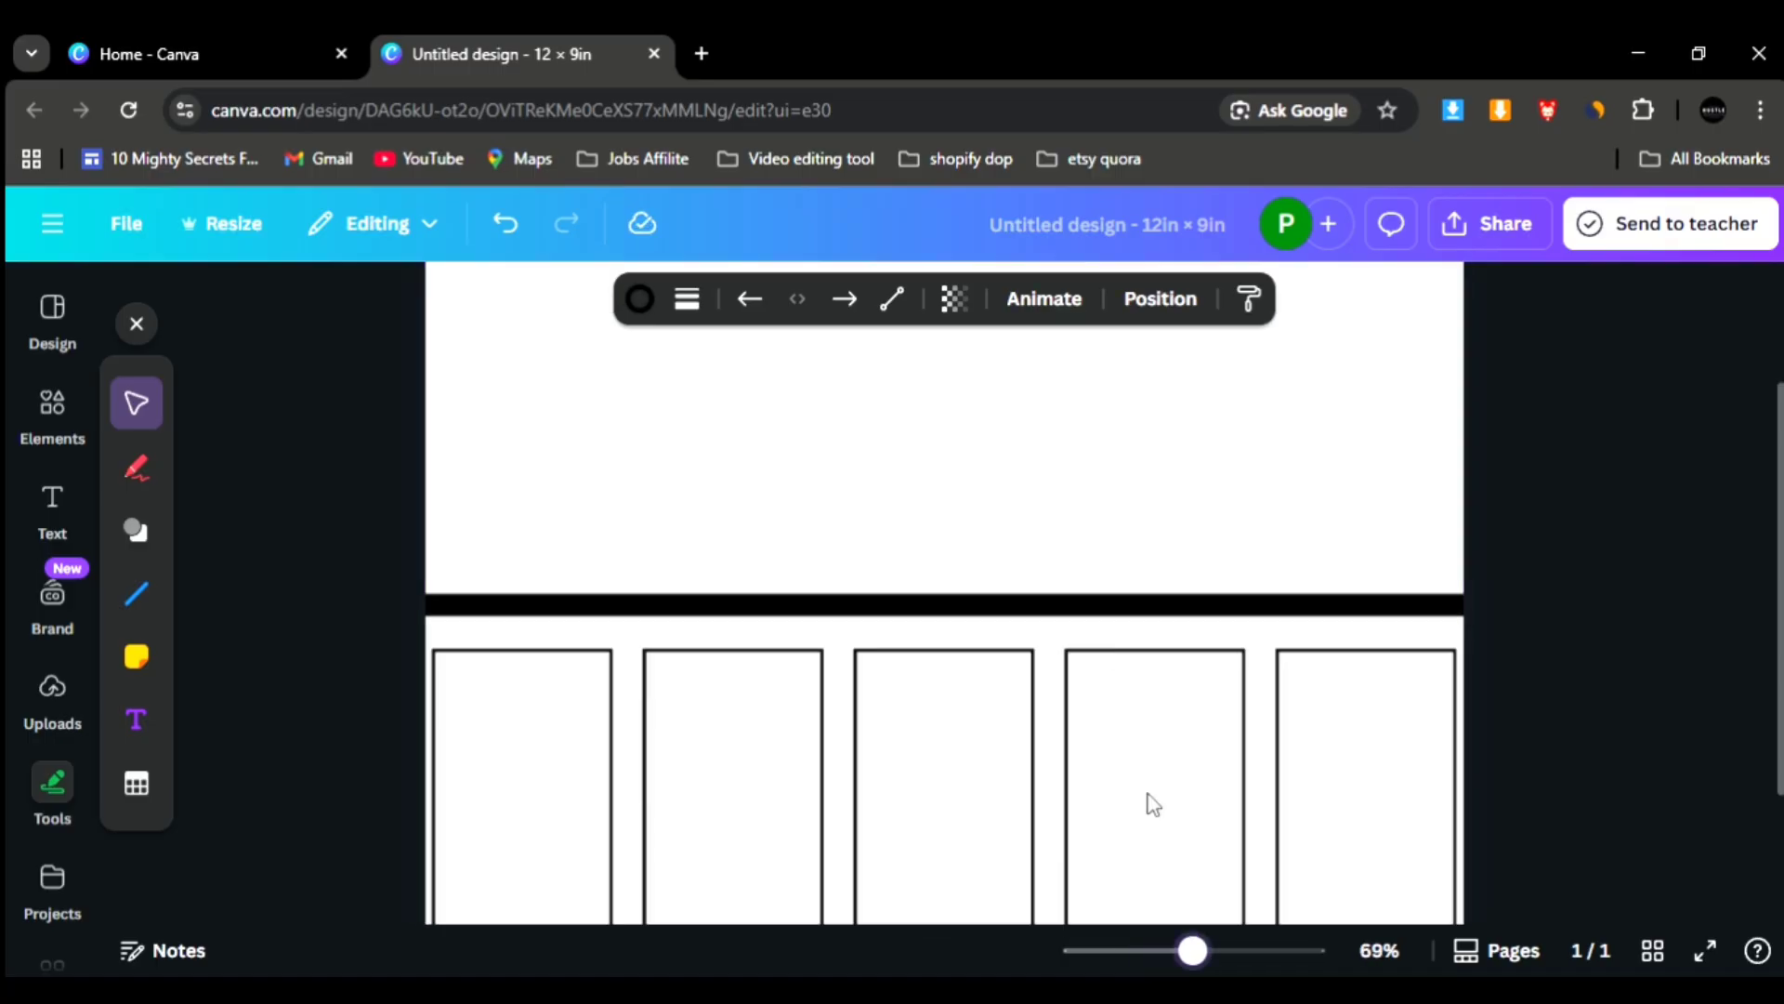
scroll(1150, 803, down, 3)
drag(929, 869, 942, 891)
drag(1193, 951, 1215, 951)
scroll(1115, 733, down, 3)
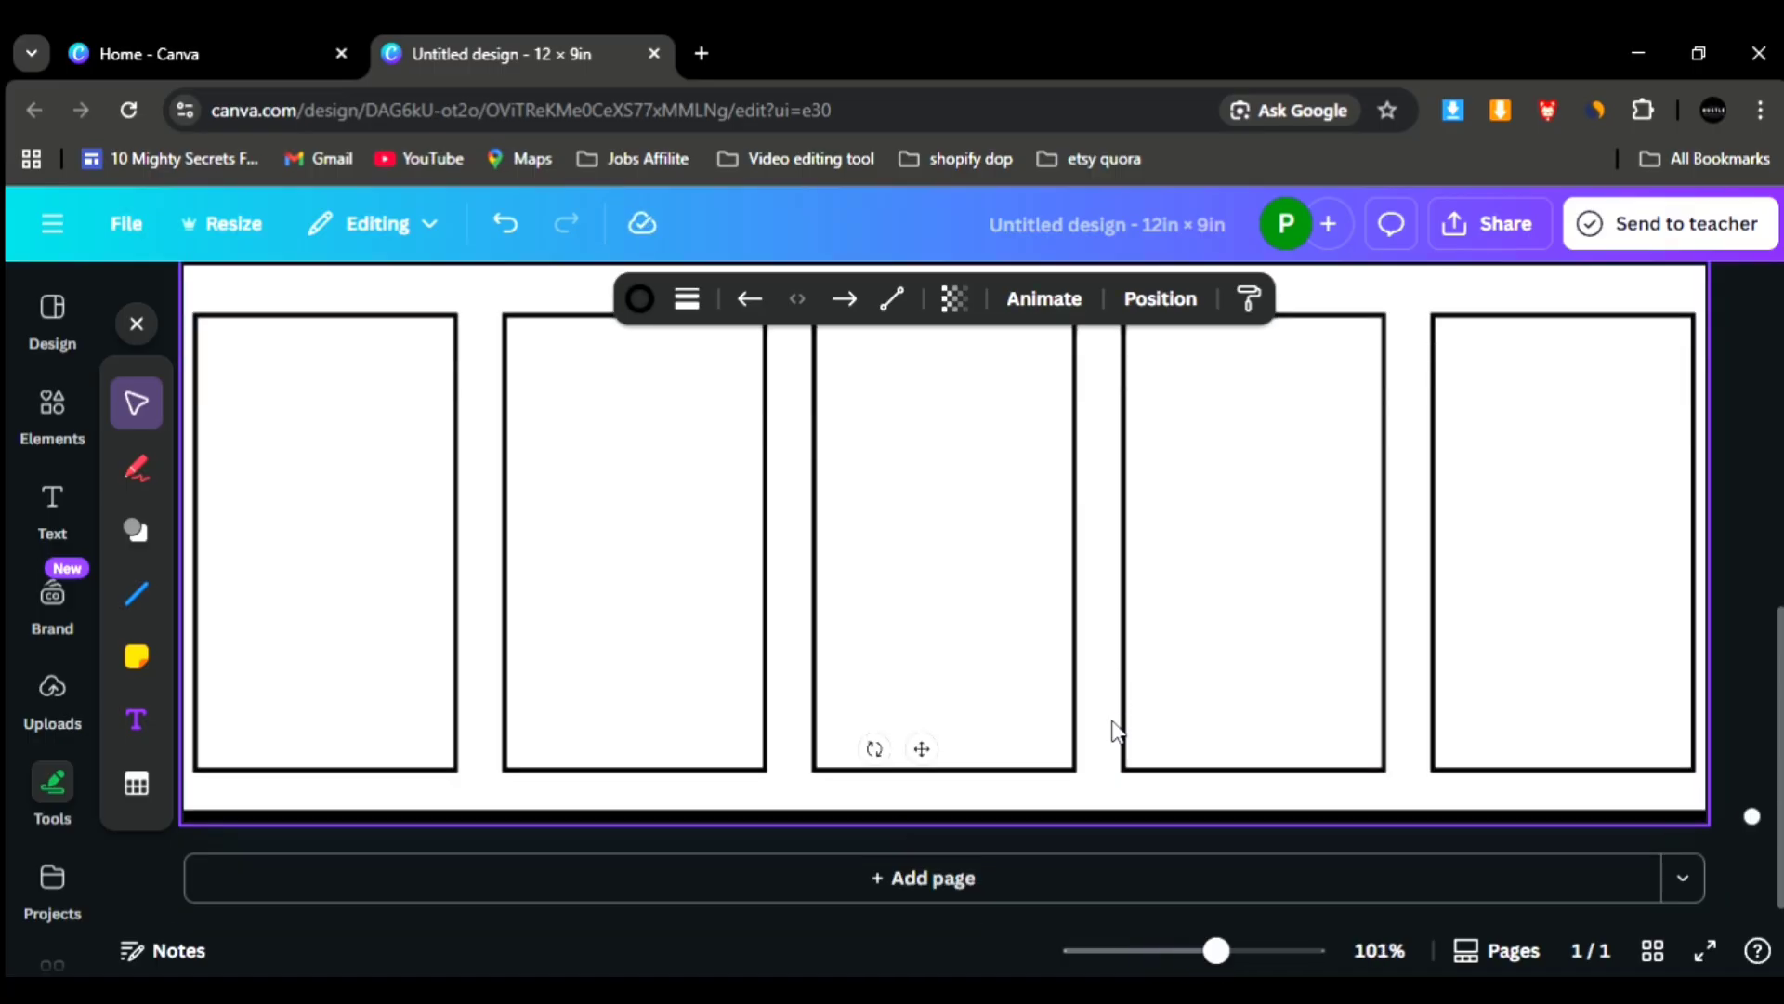
mouse_move(922, 883)
mouse_down()
mouse_move(936, 894)
mouse_move(938, 874)
mouse_up()
drag(1216, 951, 1179, 951)
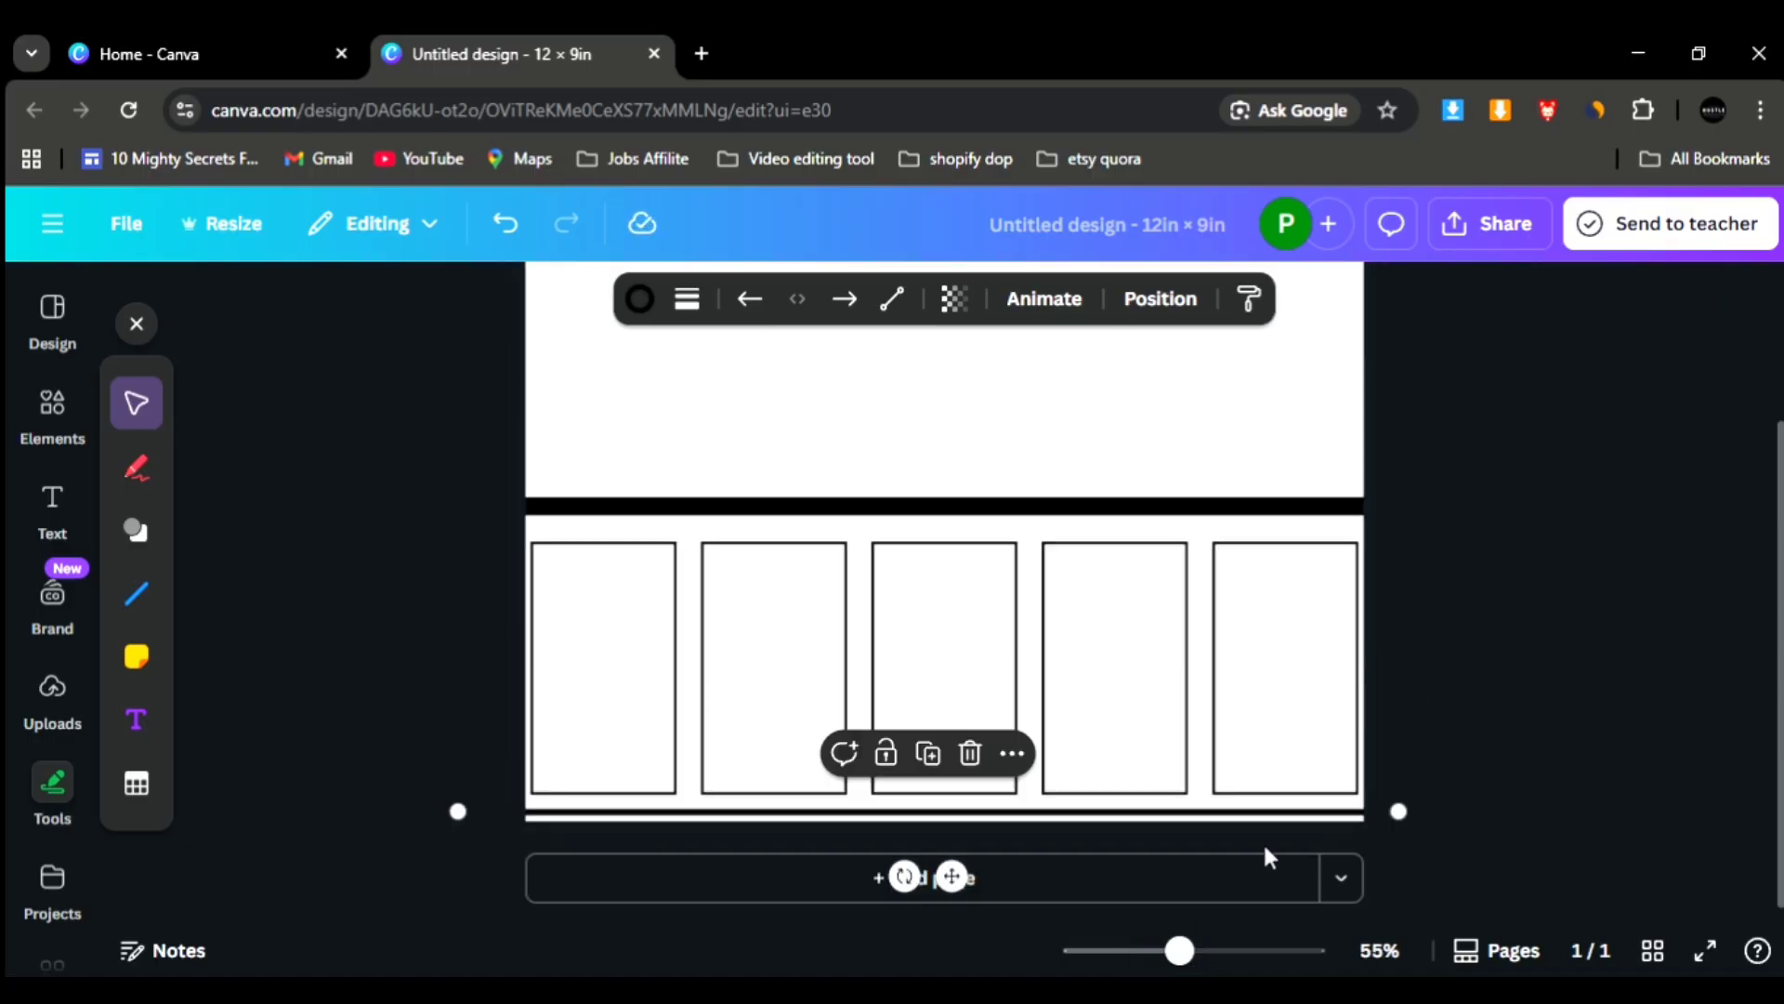
click(1490, 724)
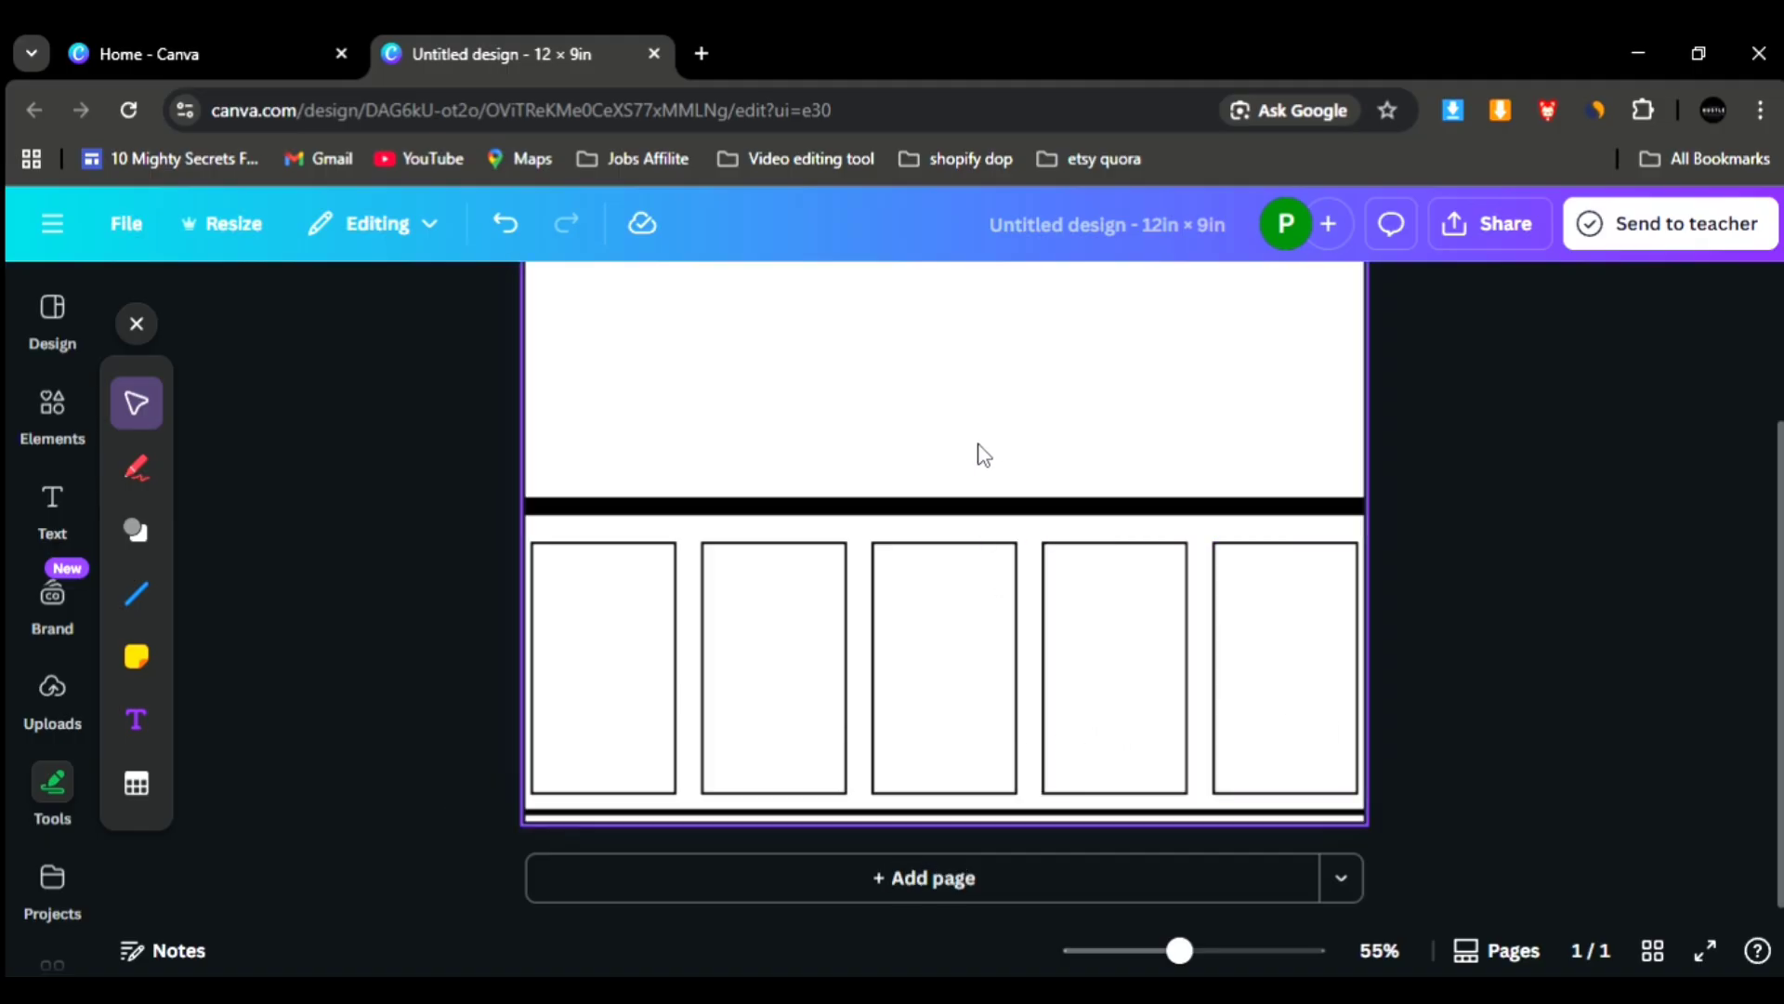
- Insert the uploaded tropical leaf wallpaper image and stretch it across the full page width in the space above the thick line
scroll(610, 634, down, 1)
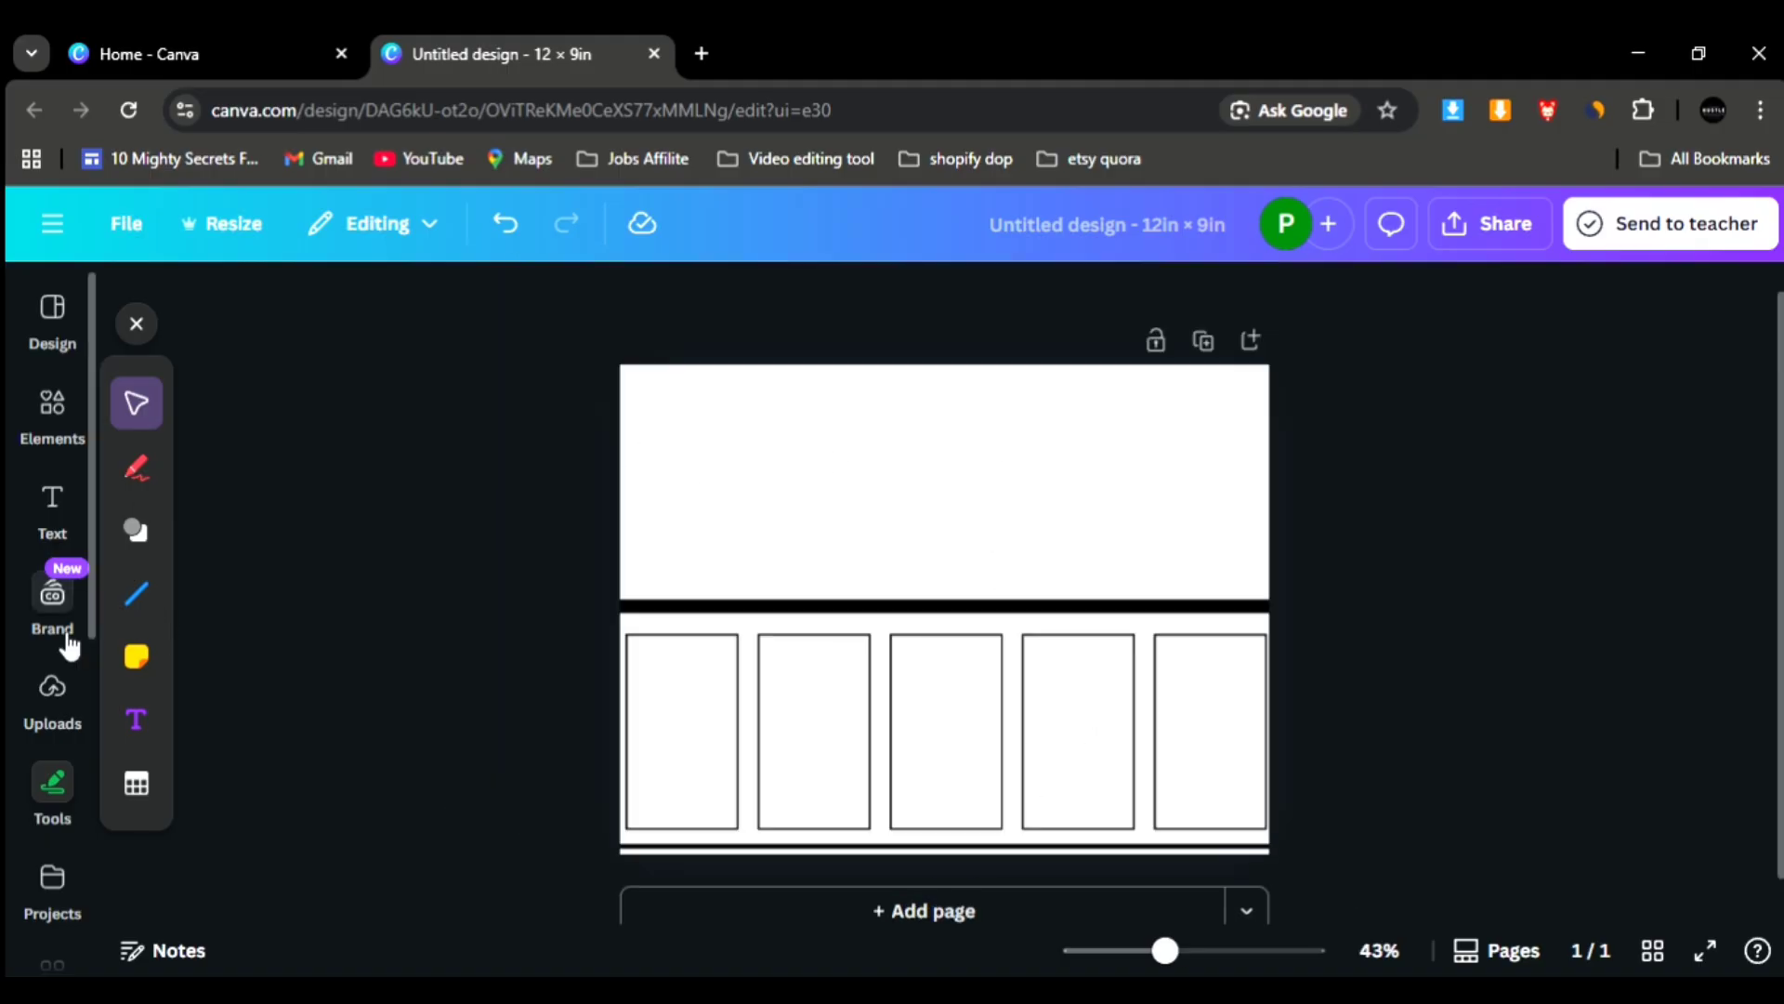
click(56, 699)
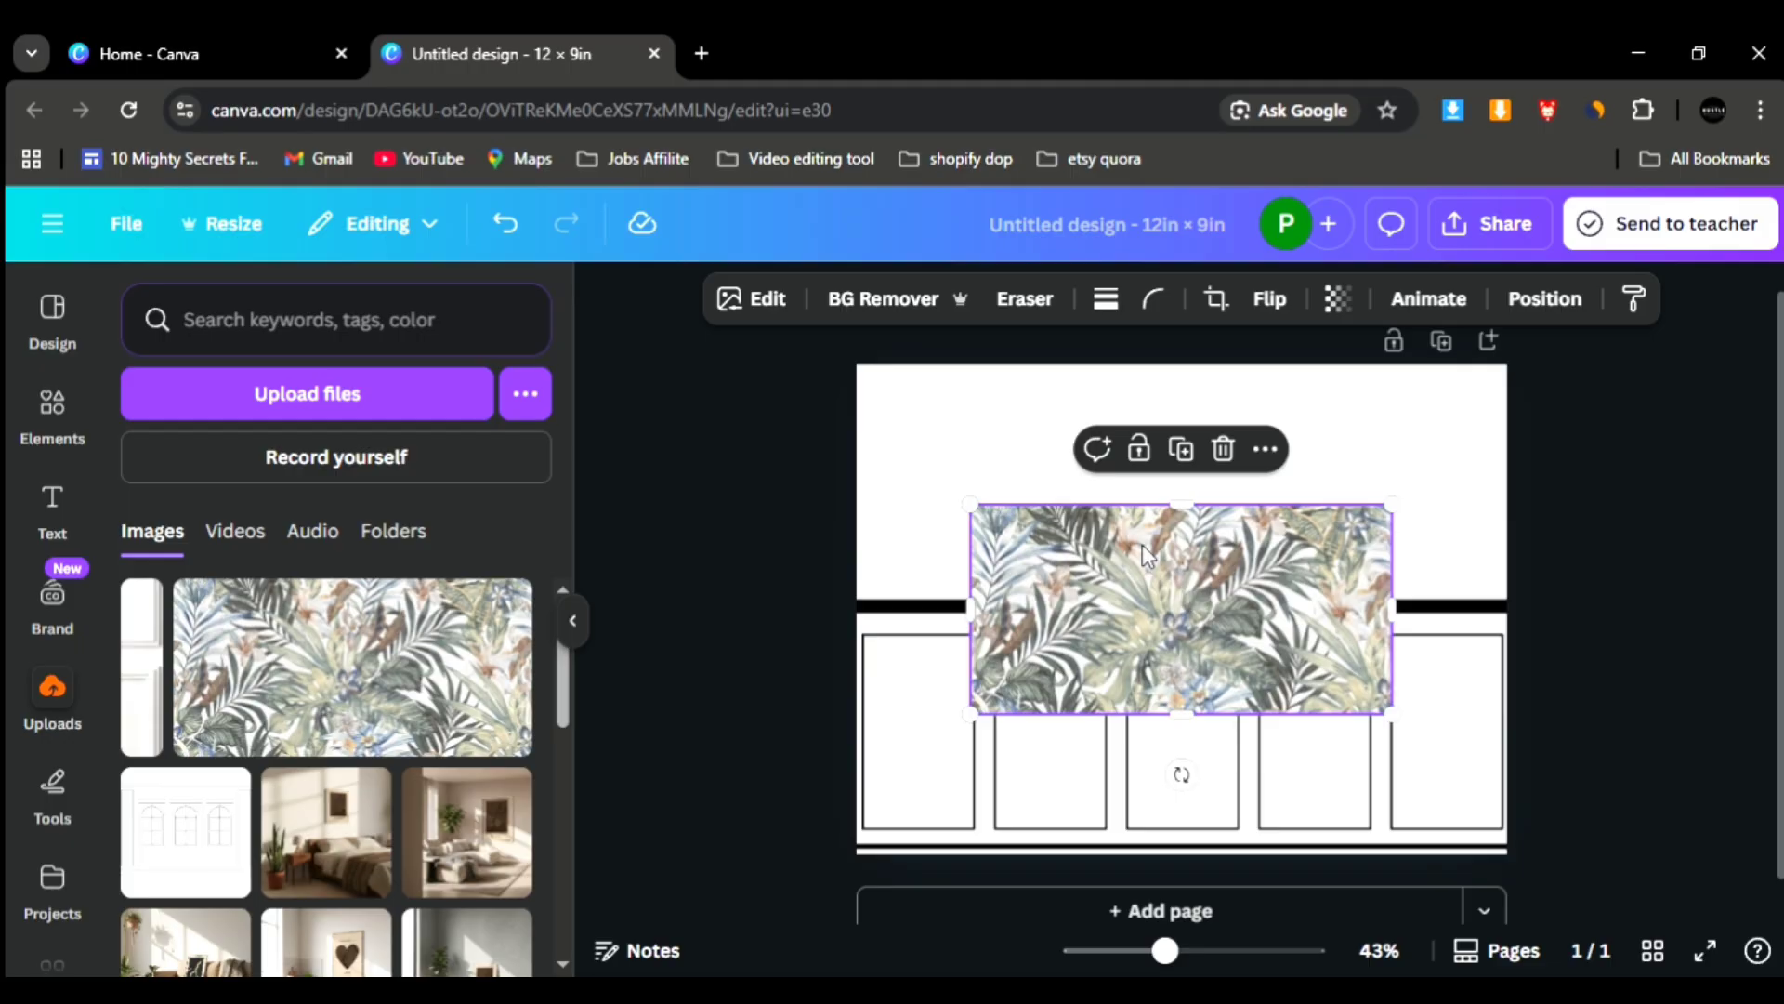
drag(1146, 555, 1031, 415)
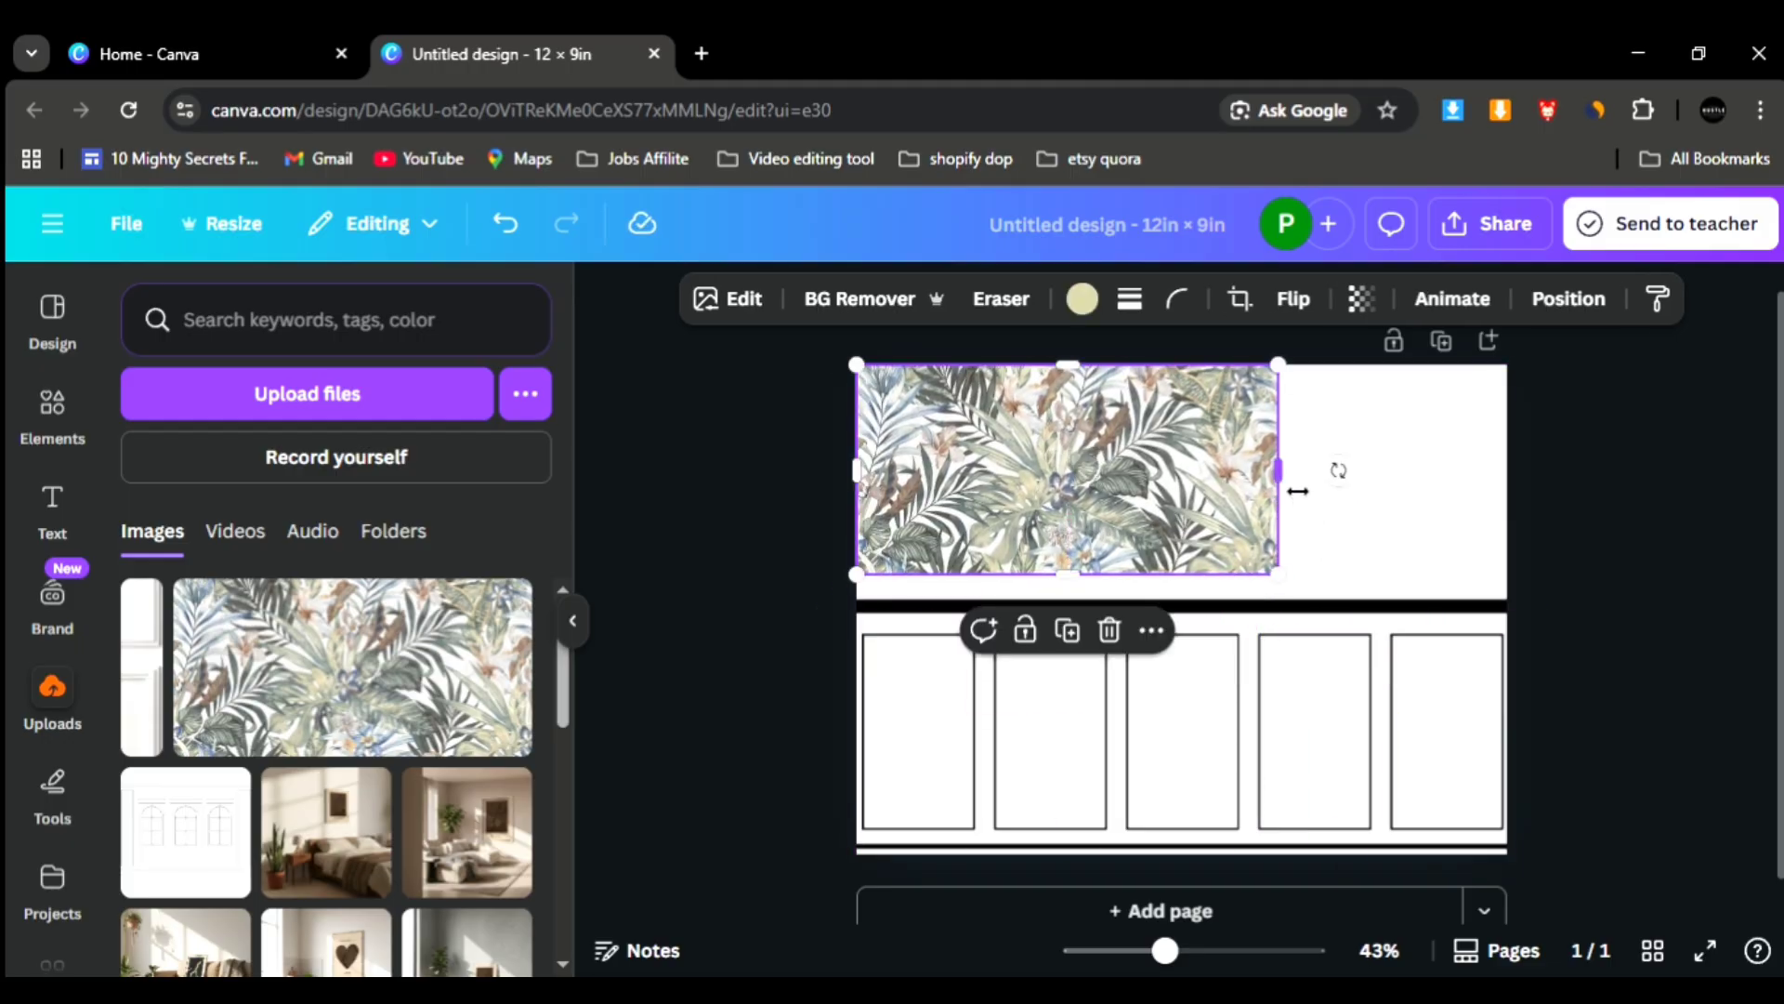
drag(1421, 484, 1524, 489)
drag(1201, 604, 1202, 605)
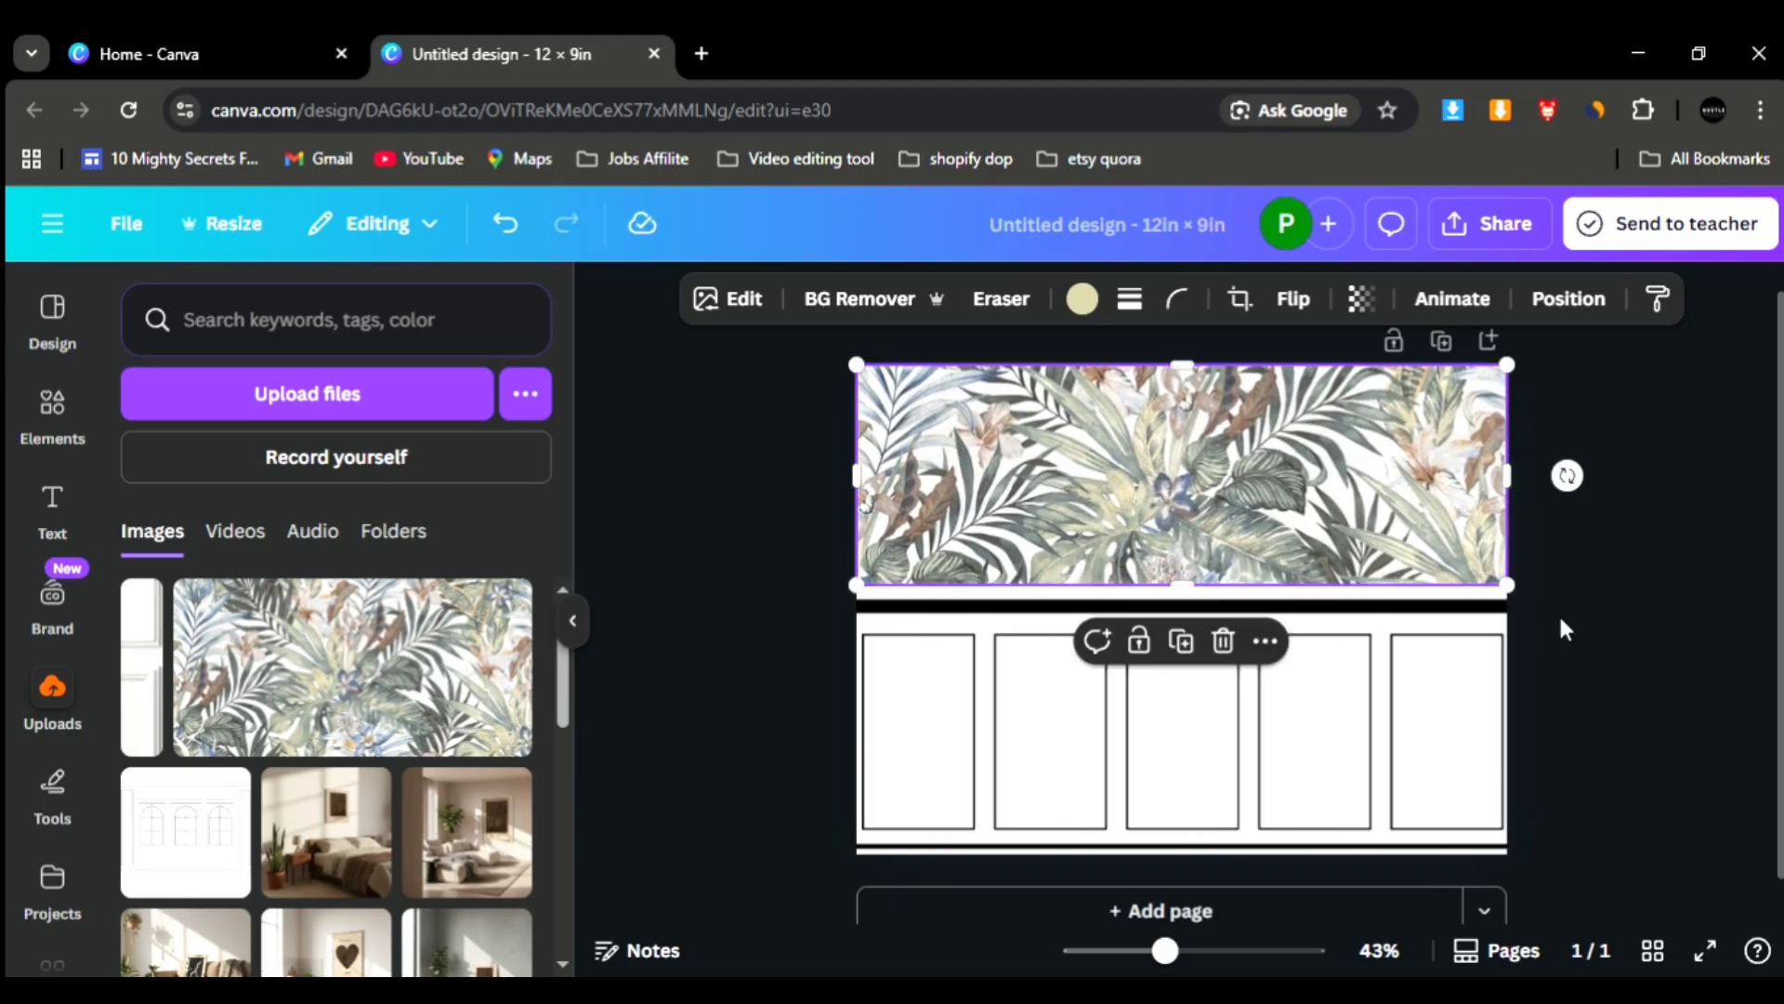
click(1564, 629)
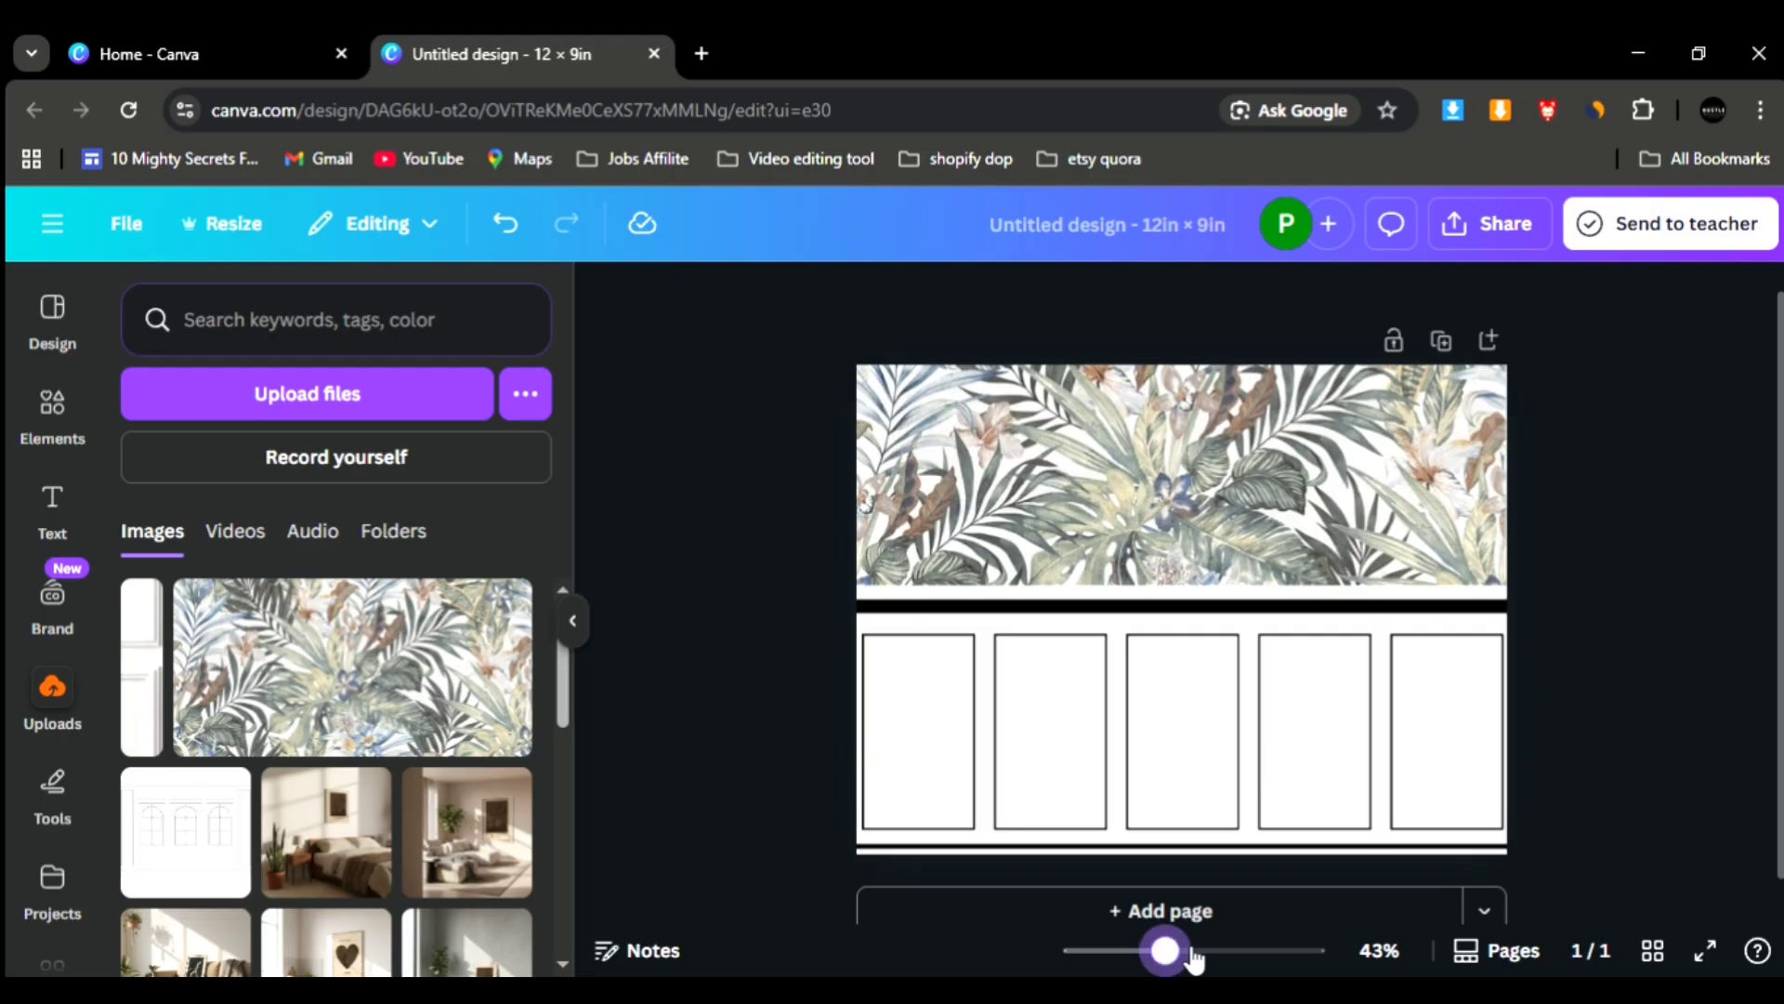
- Stretch the lower edge of the leaf wallpaper slightly downward, closer to the thick horizontal line
drag(1183, 956, 1205, 957)
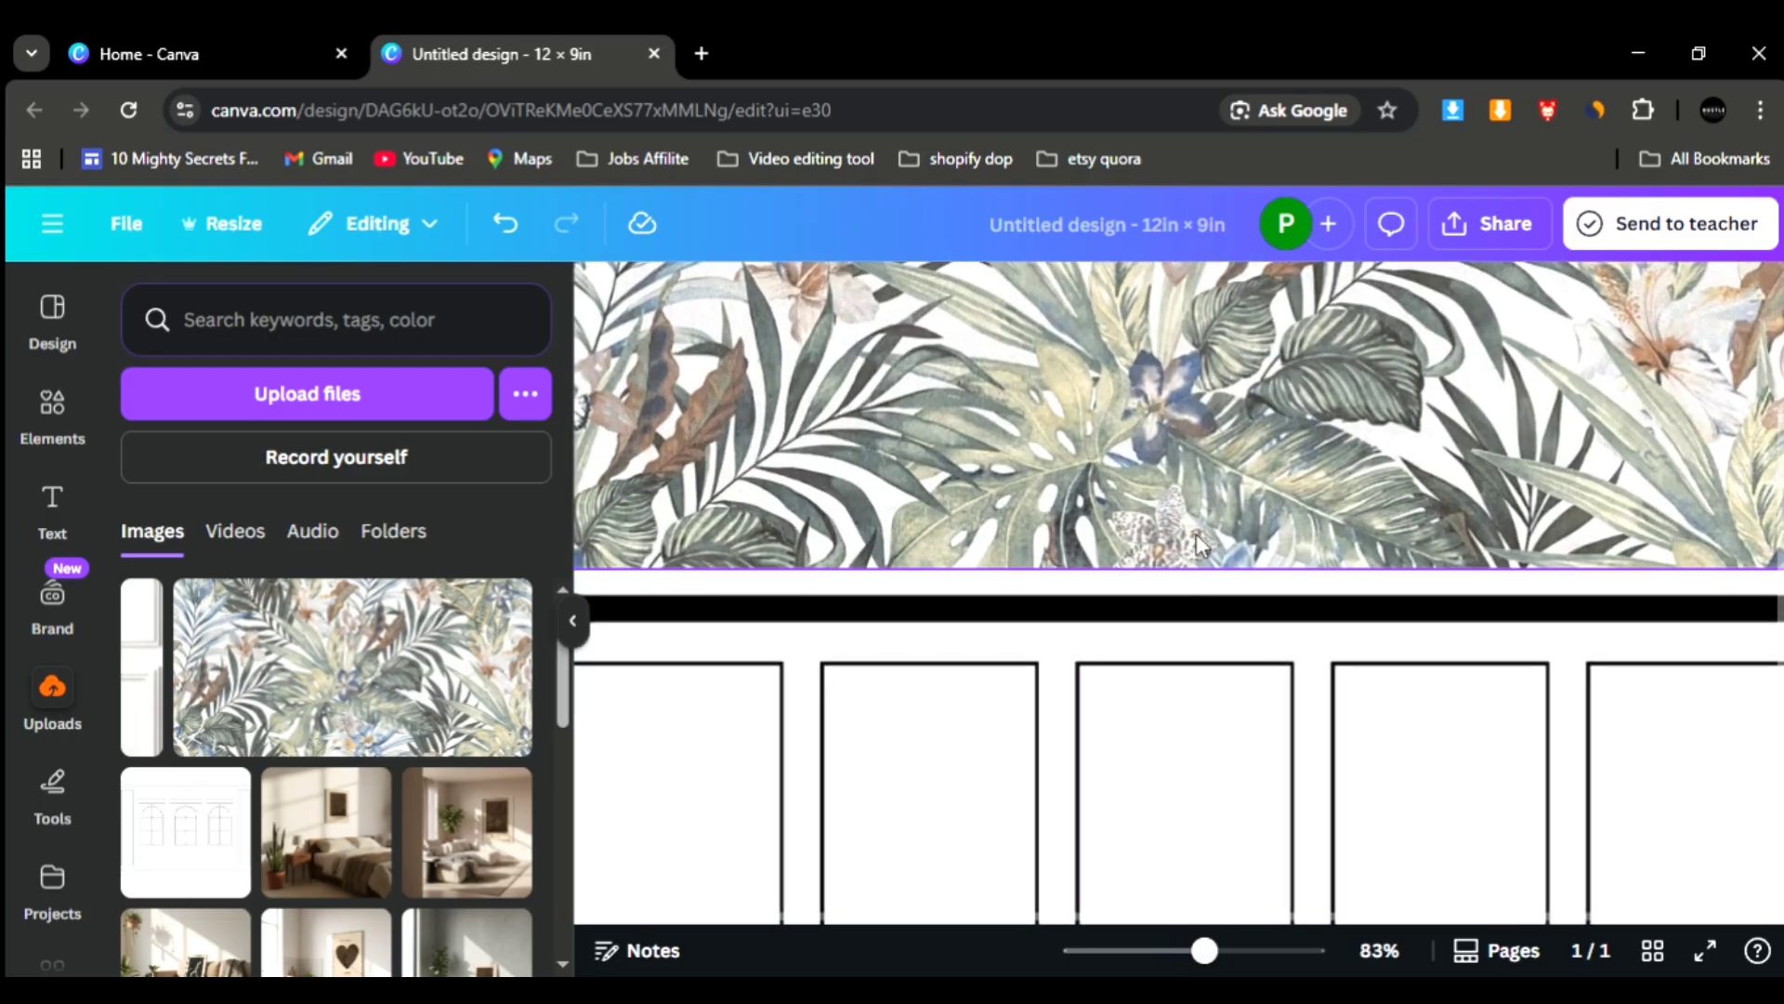
click(1179, 561)
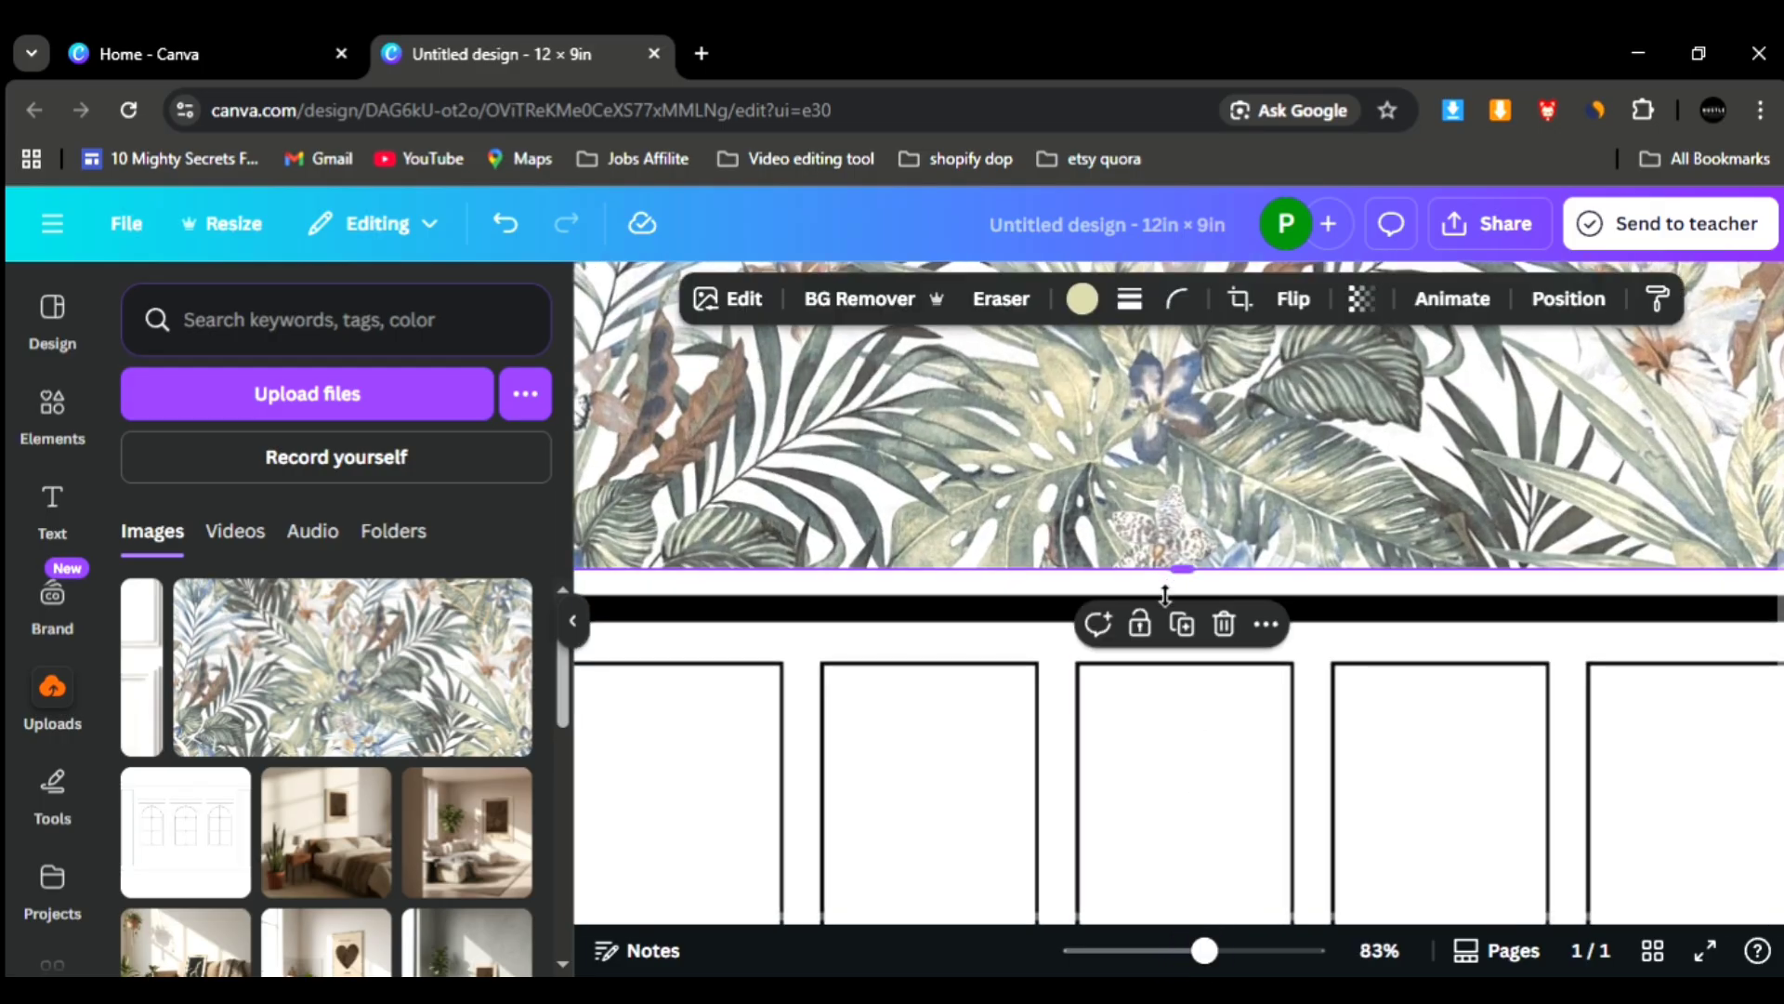
drag(1165, 595, 1167, 605)
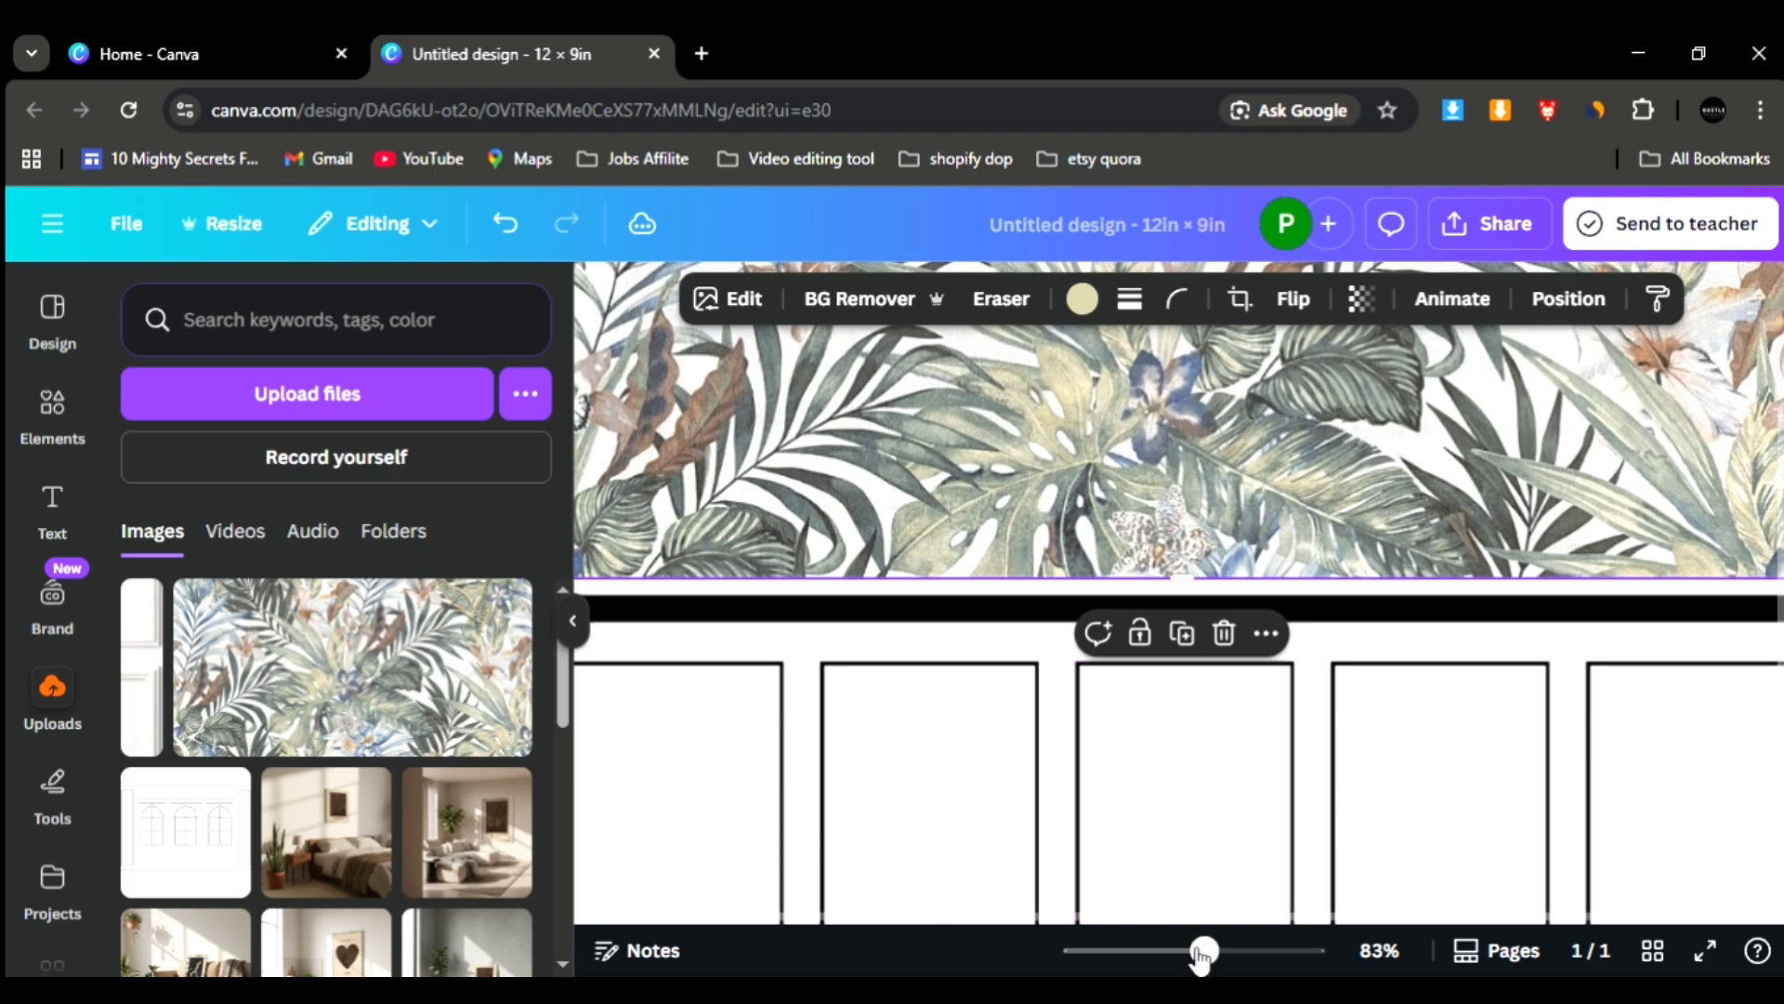
drag(1201, 957, 1157, 956)
- Fill the first lower panel with the olive green colour #5D6532
click(1191, 734)
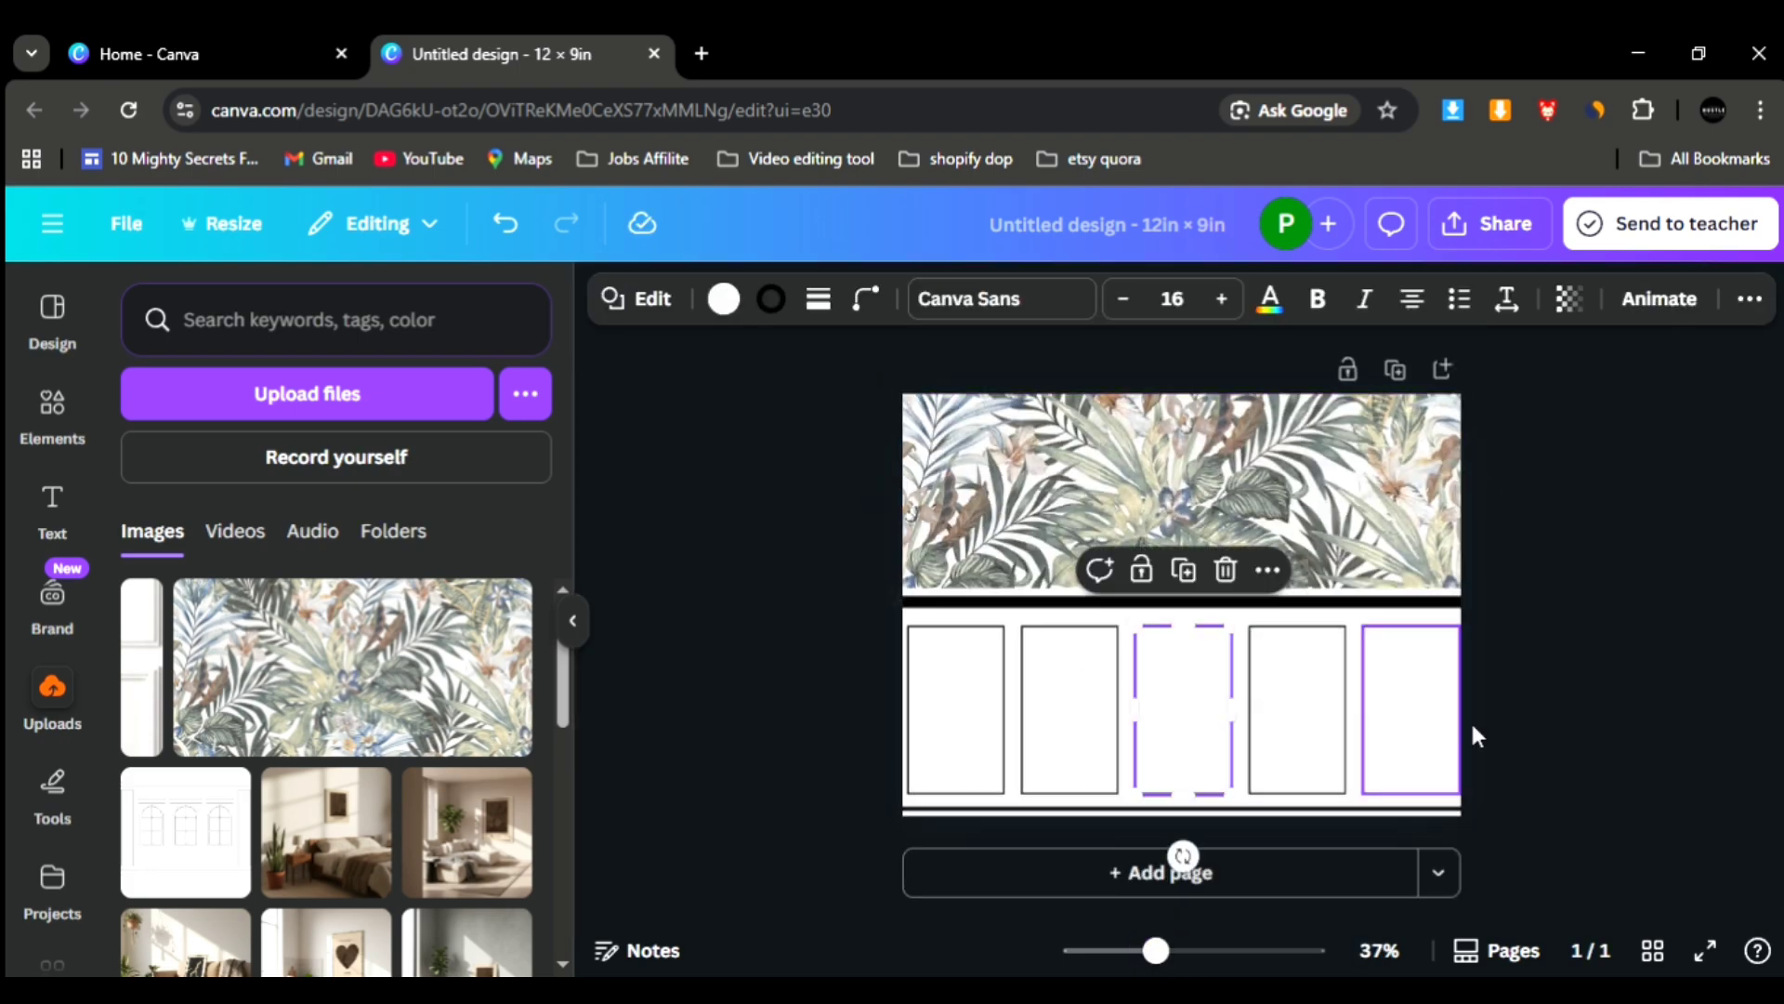
click(1618, 753)
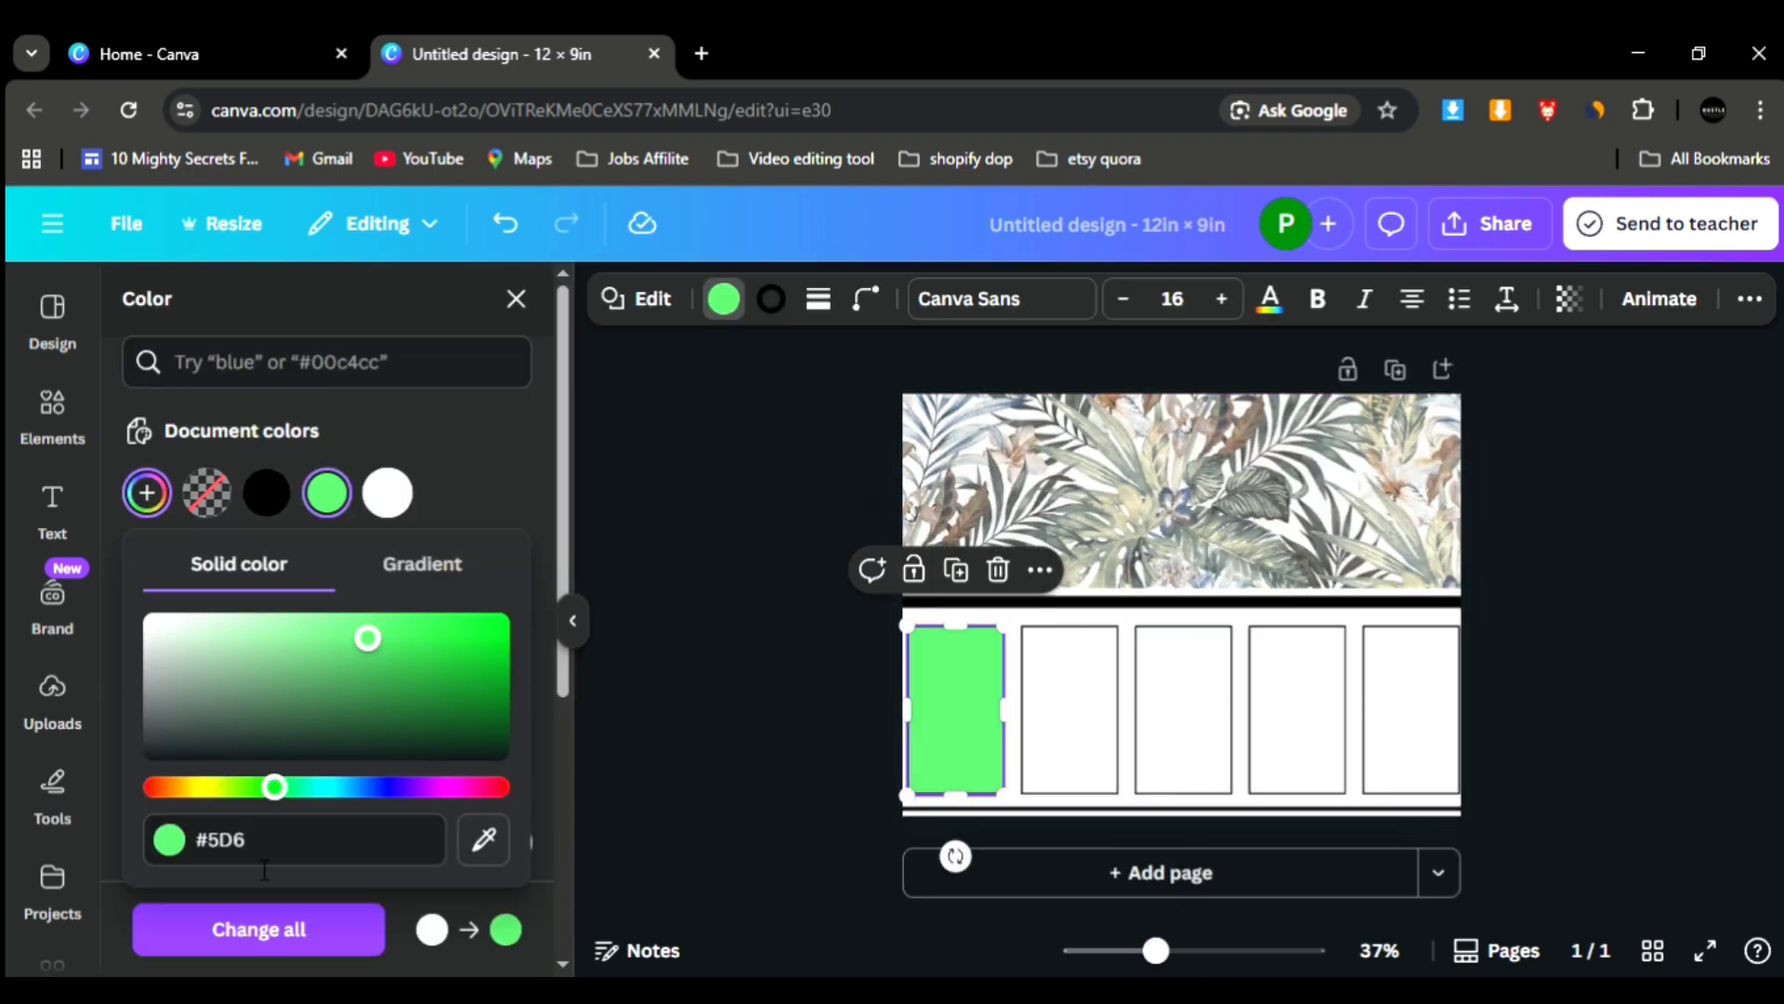
text(5D65)
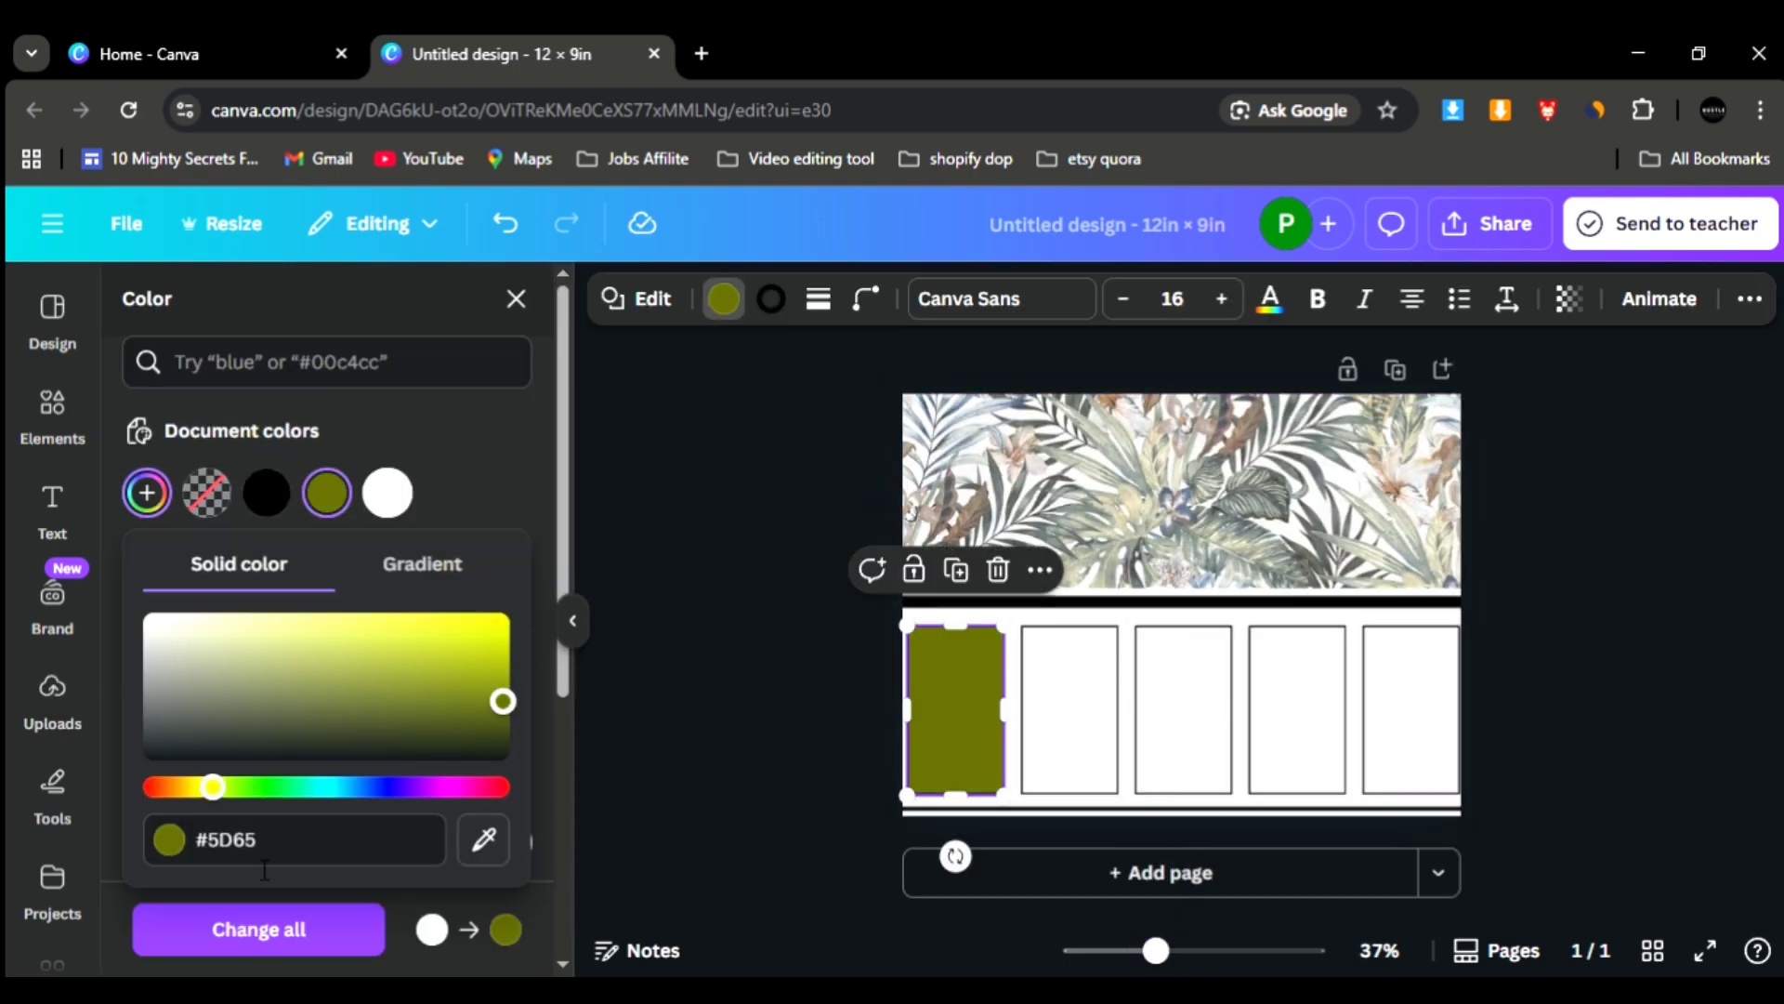
text(32)
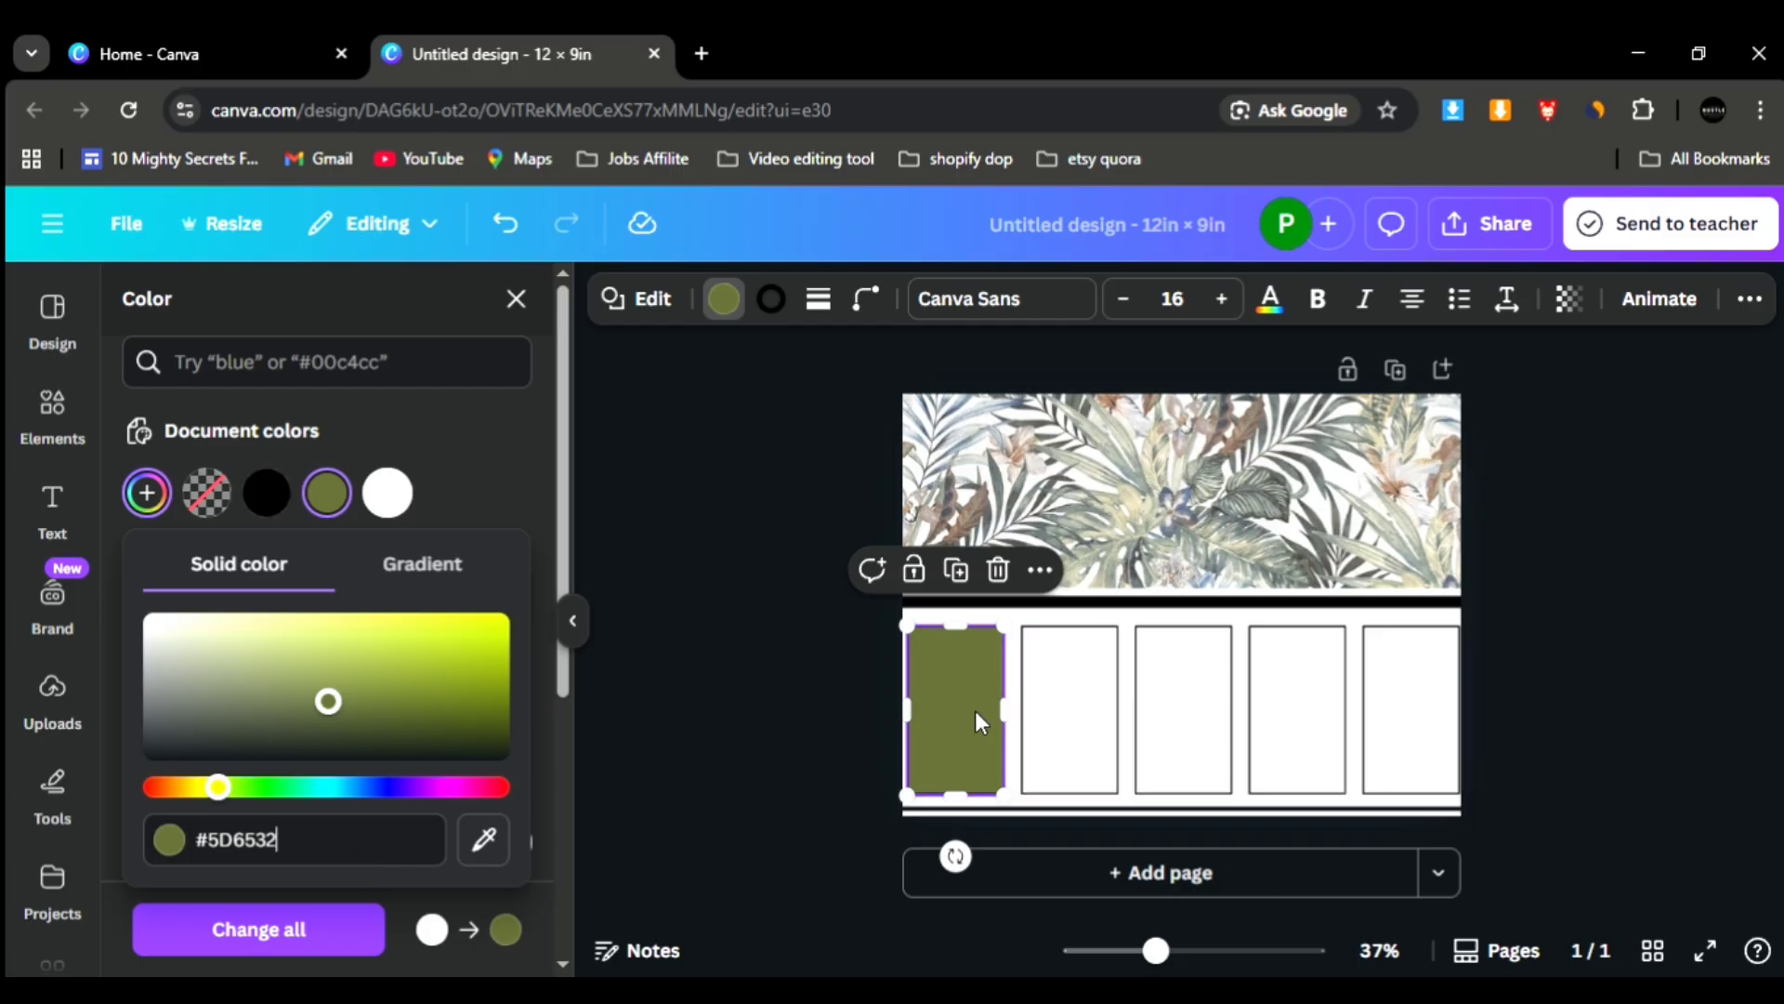
- Fill the remaining four panels and the page background with the same olive green as the first panel
click(1060, 732)
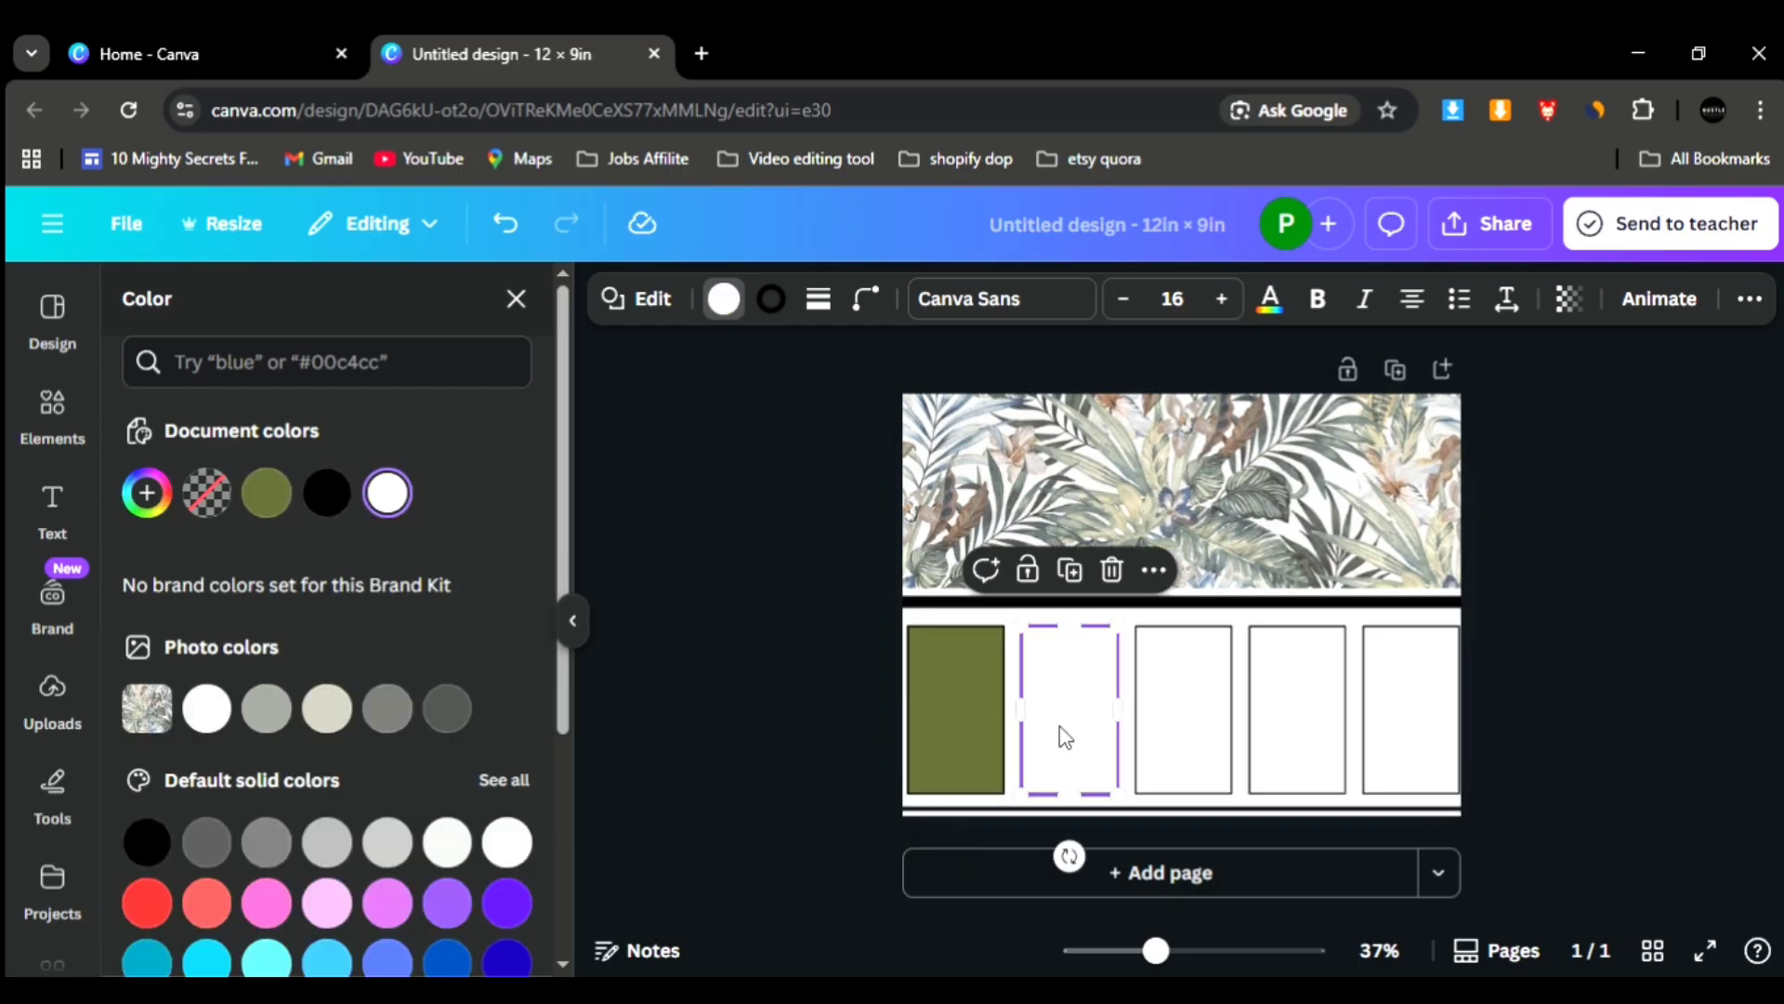
click(278, 497)
key(Tab)
click(267, 500)
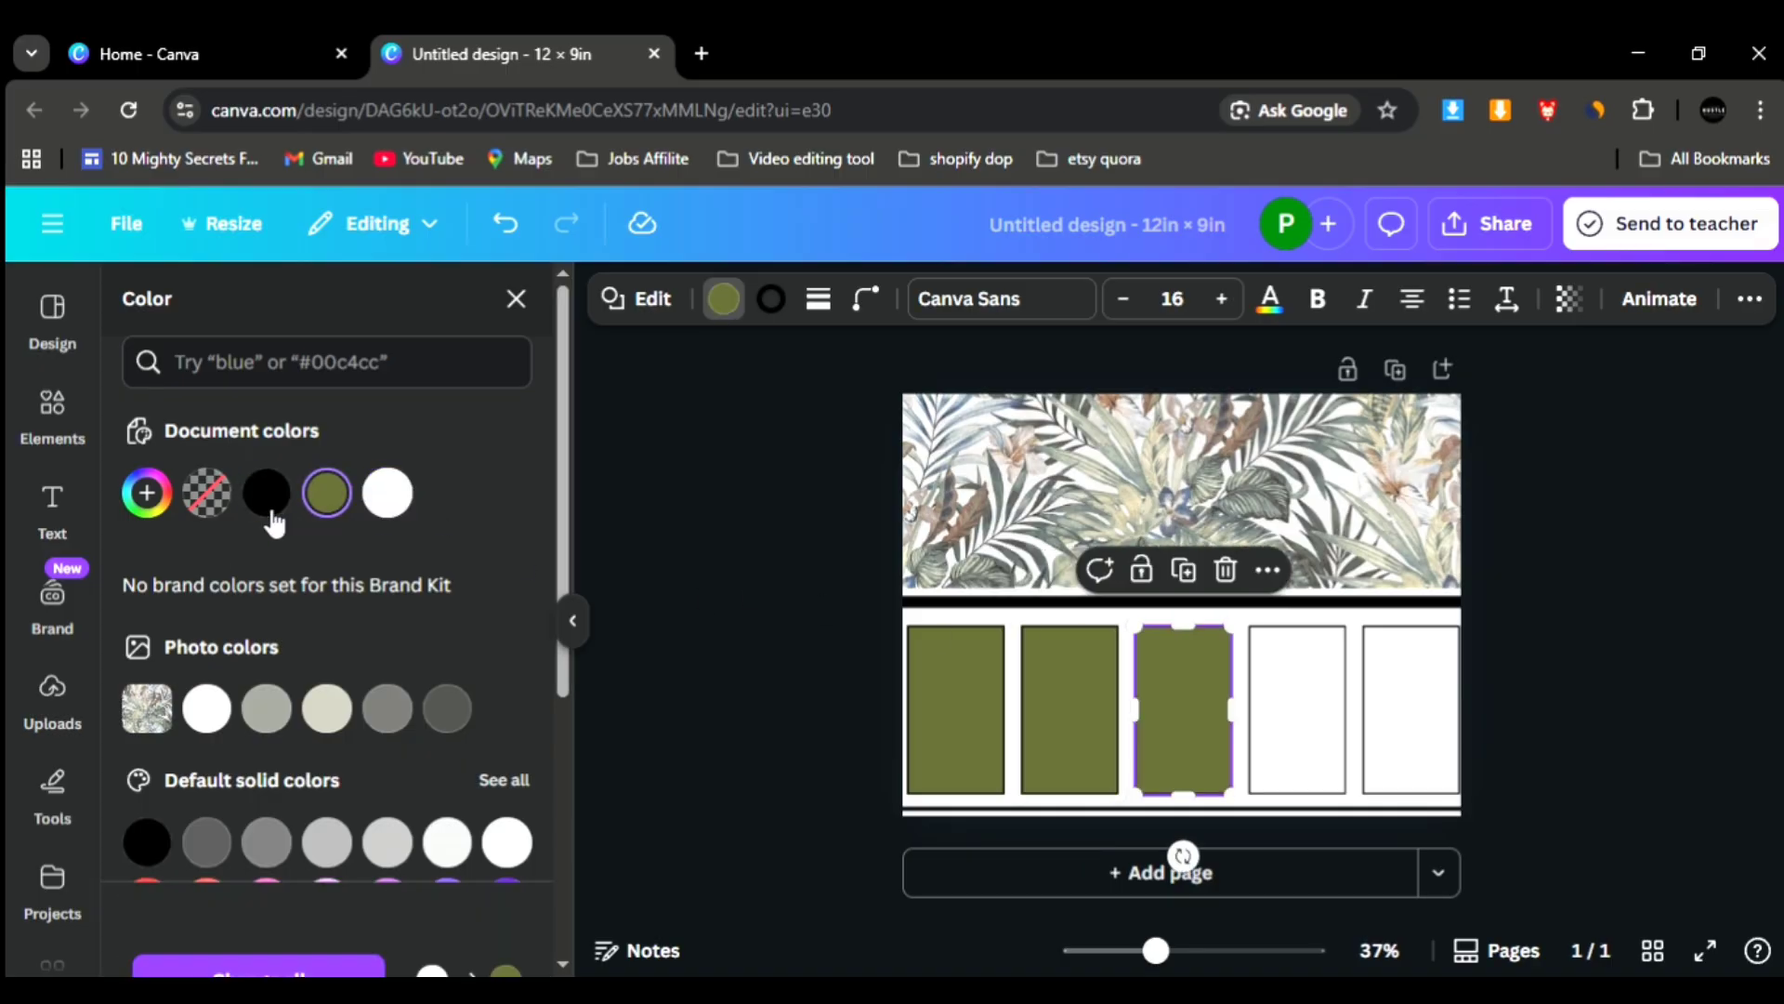
key(Tab)
click(263, 517)
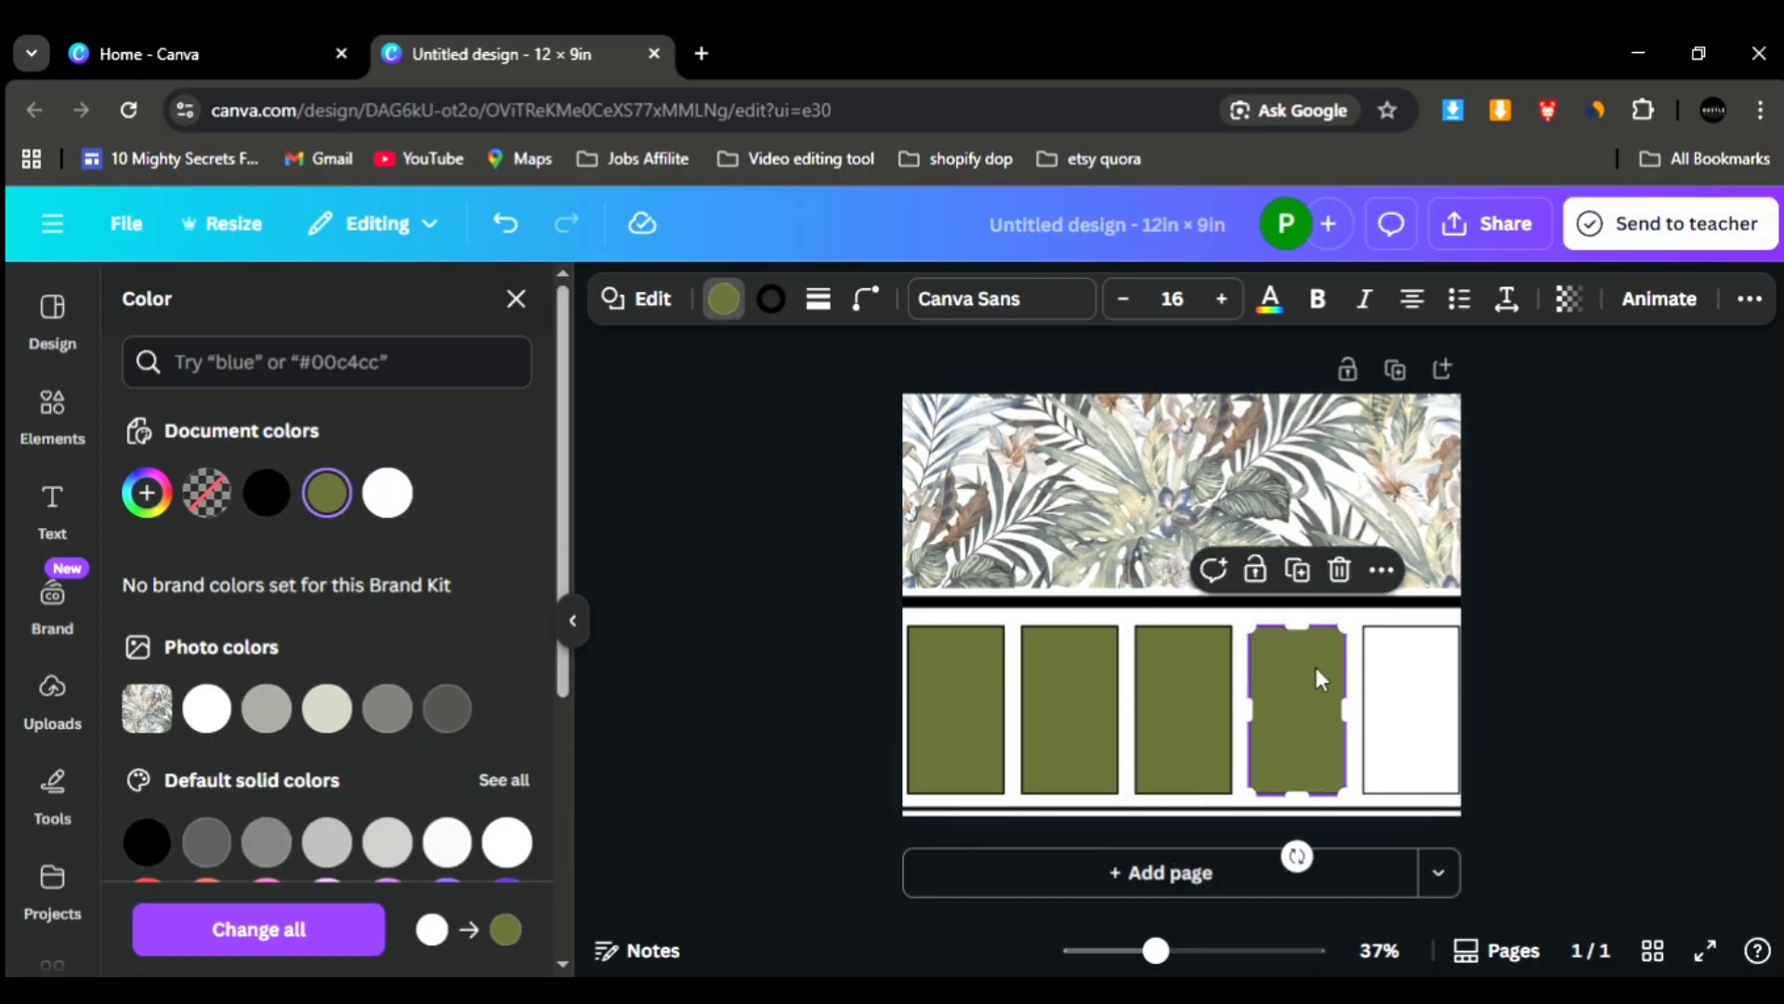
key(Tab)
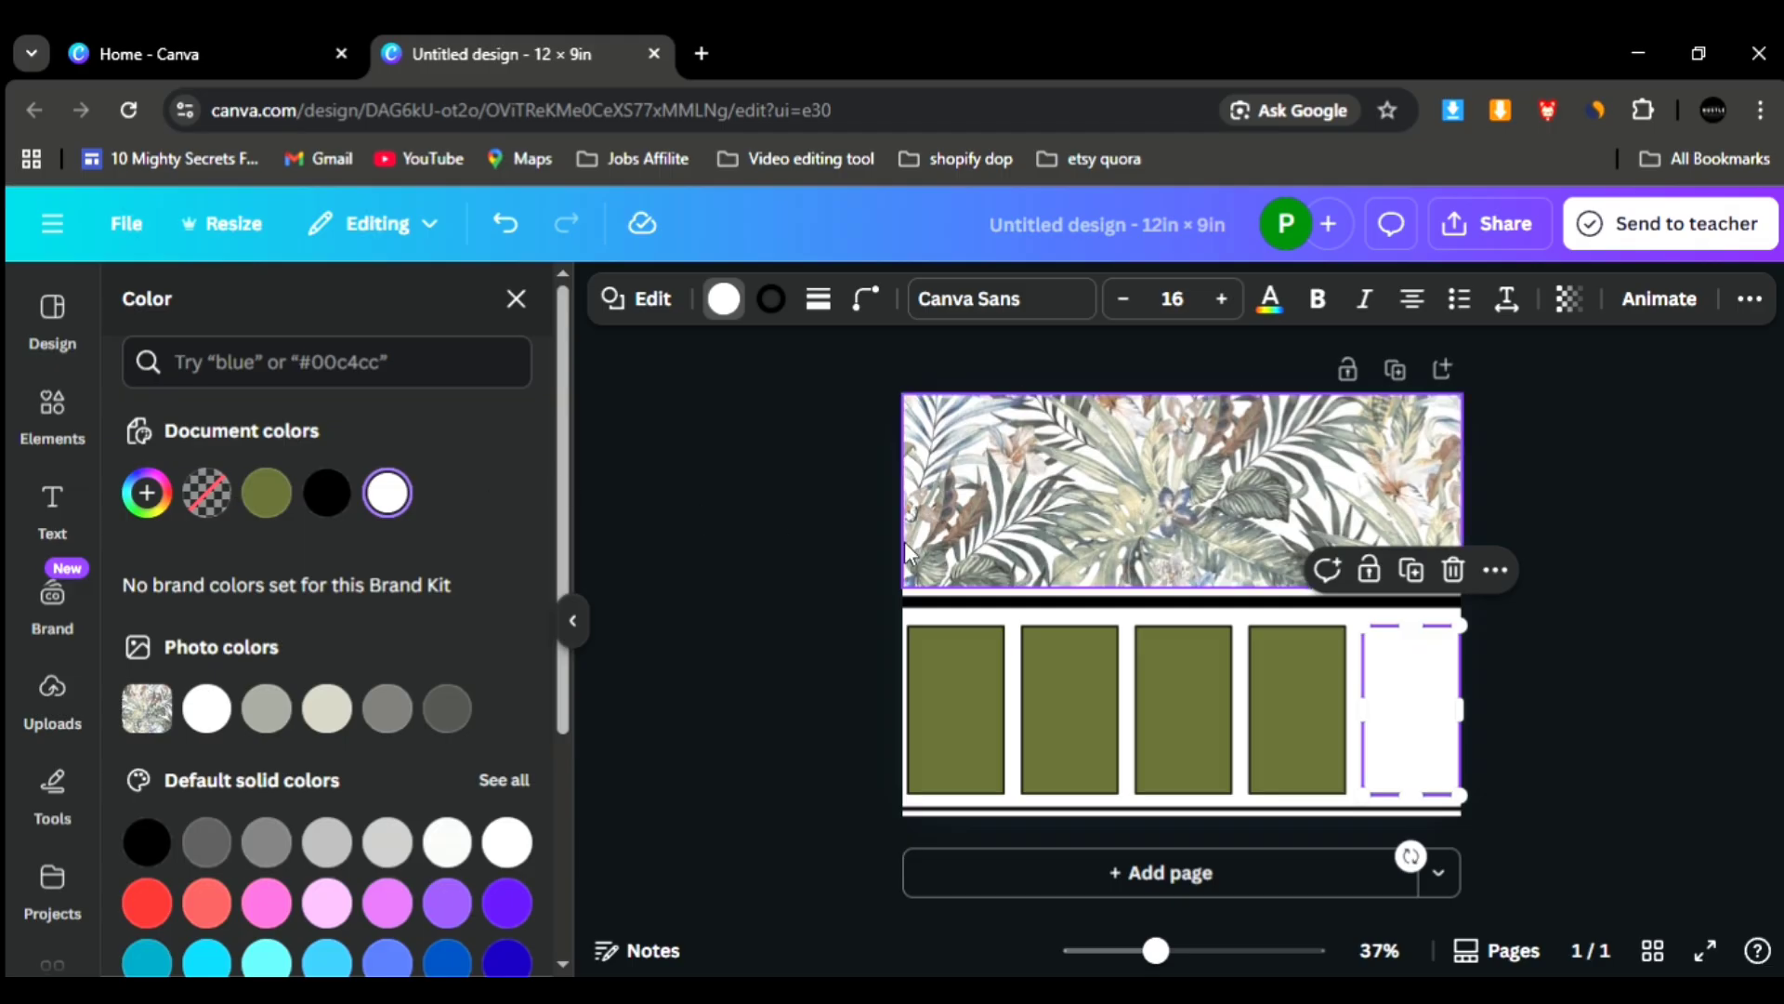
click(267, 494)
click(1000, 621)
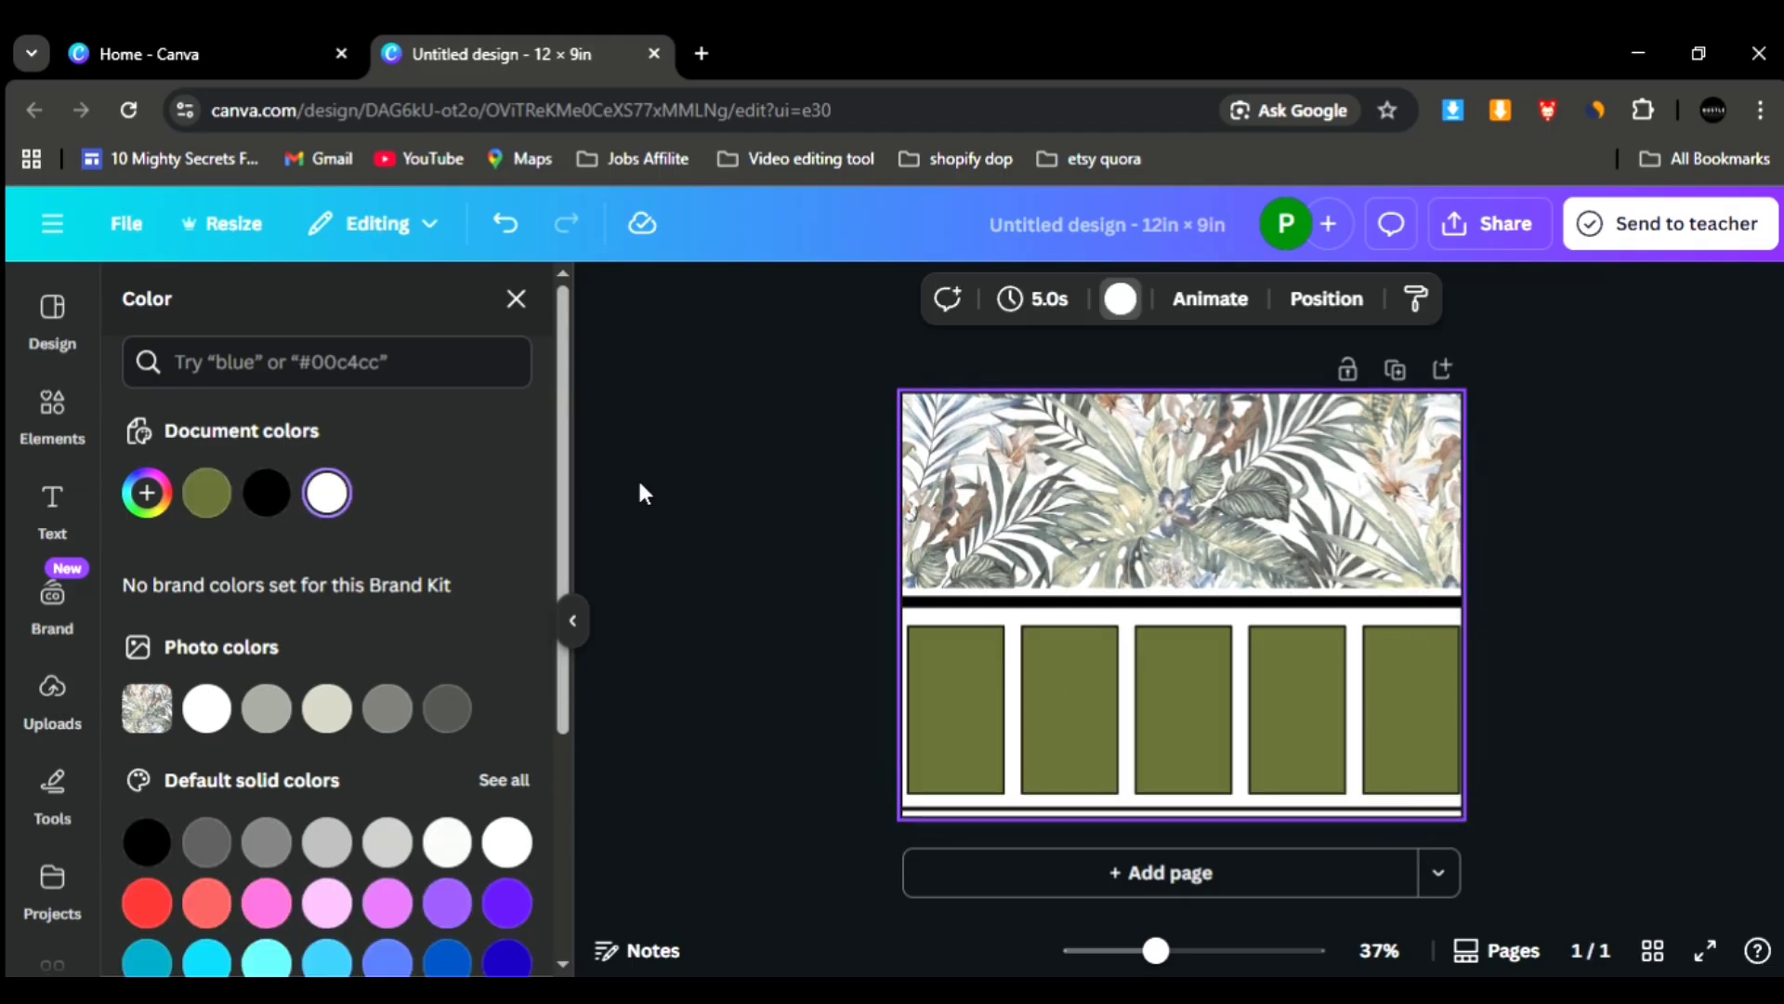
click(203, 491)
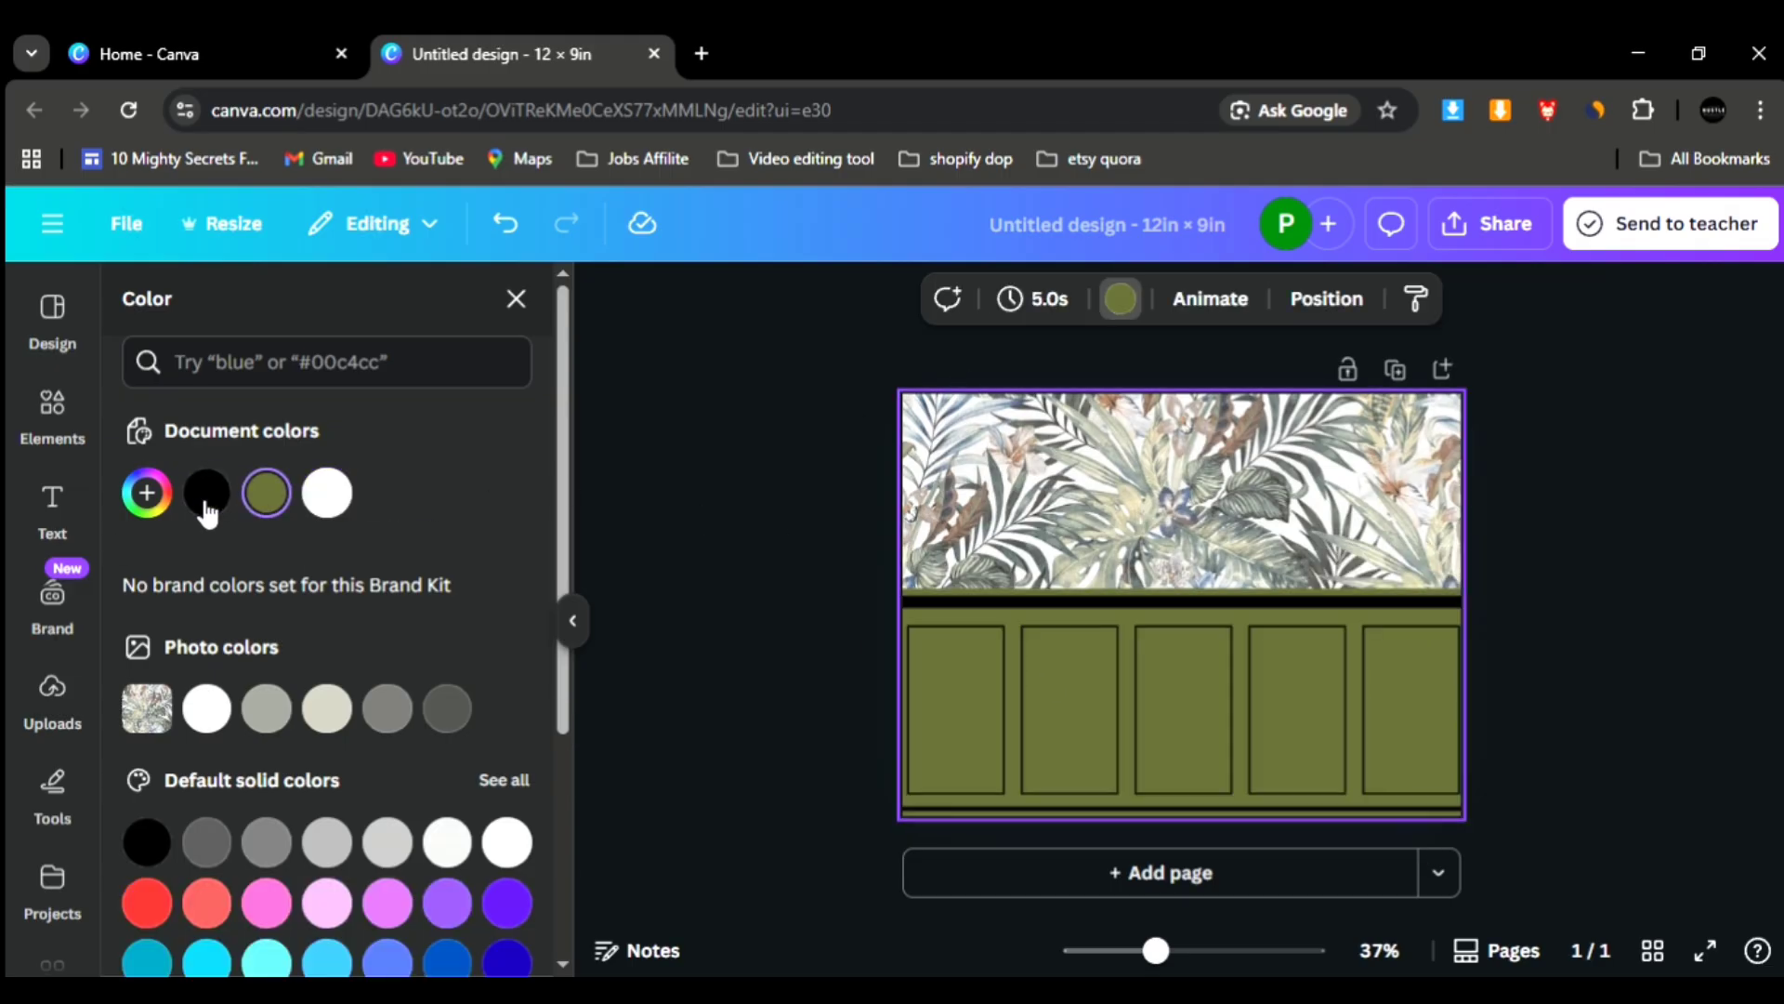
- Change the stroke colour of the thick horizontal line above the panels to light grey
click(1061, 605)
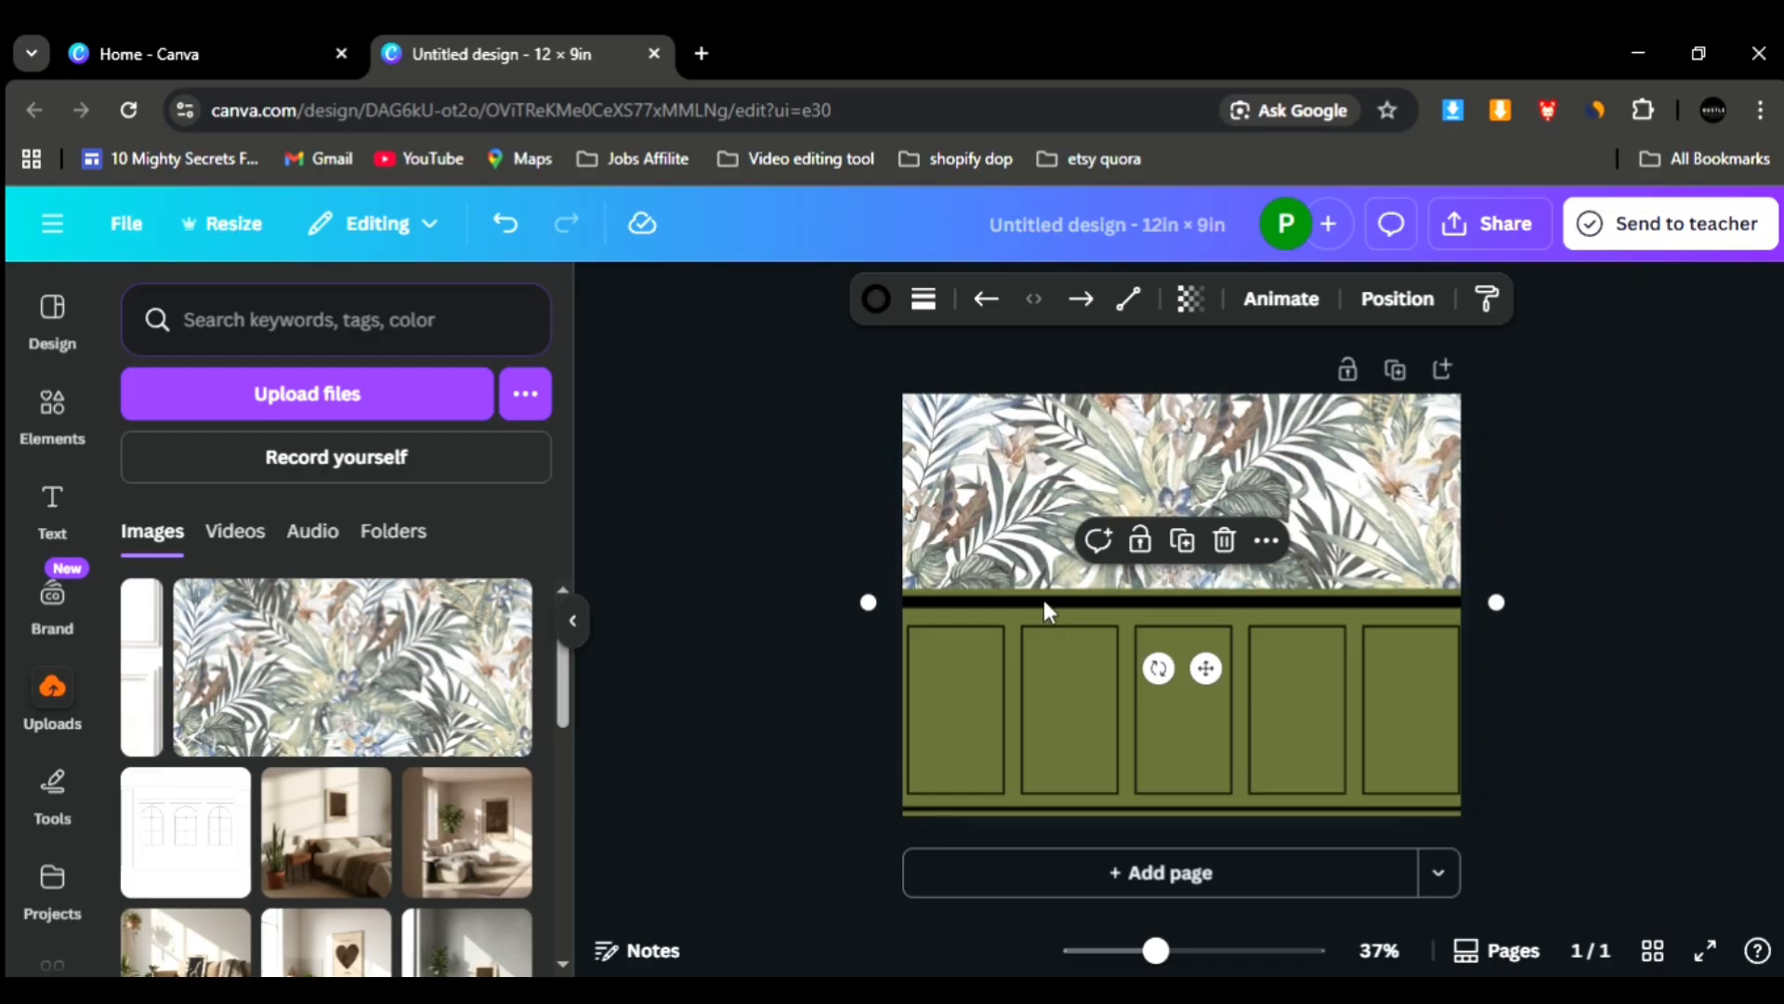
click(876, 299)
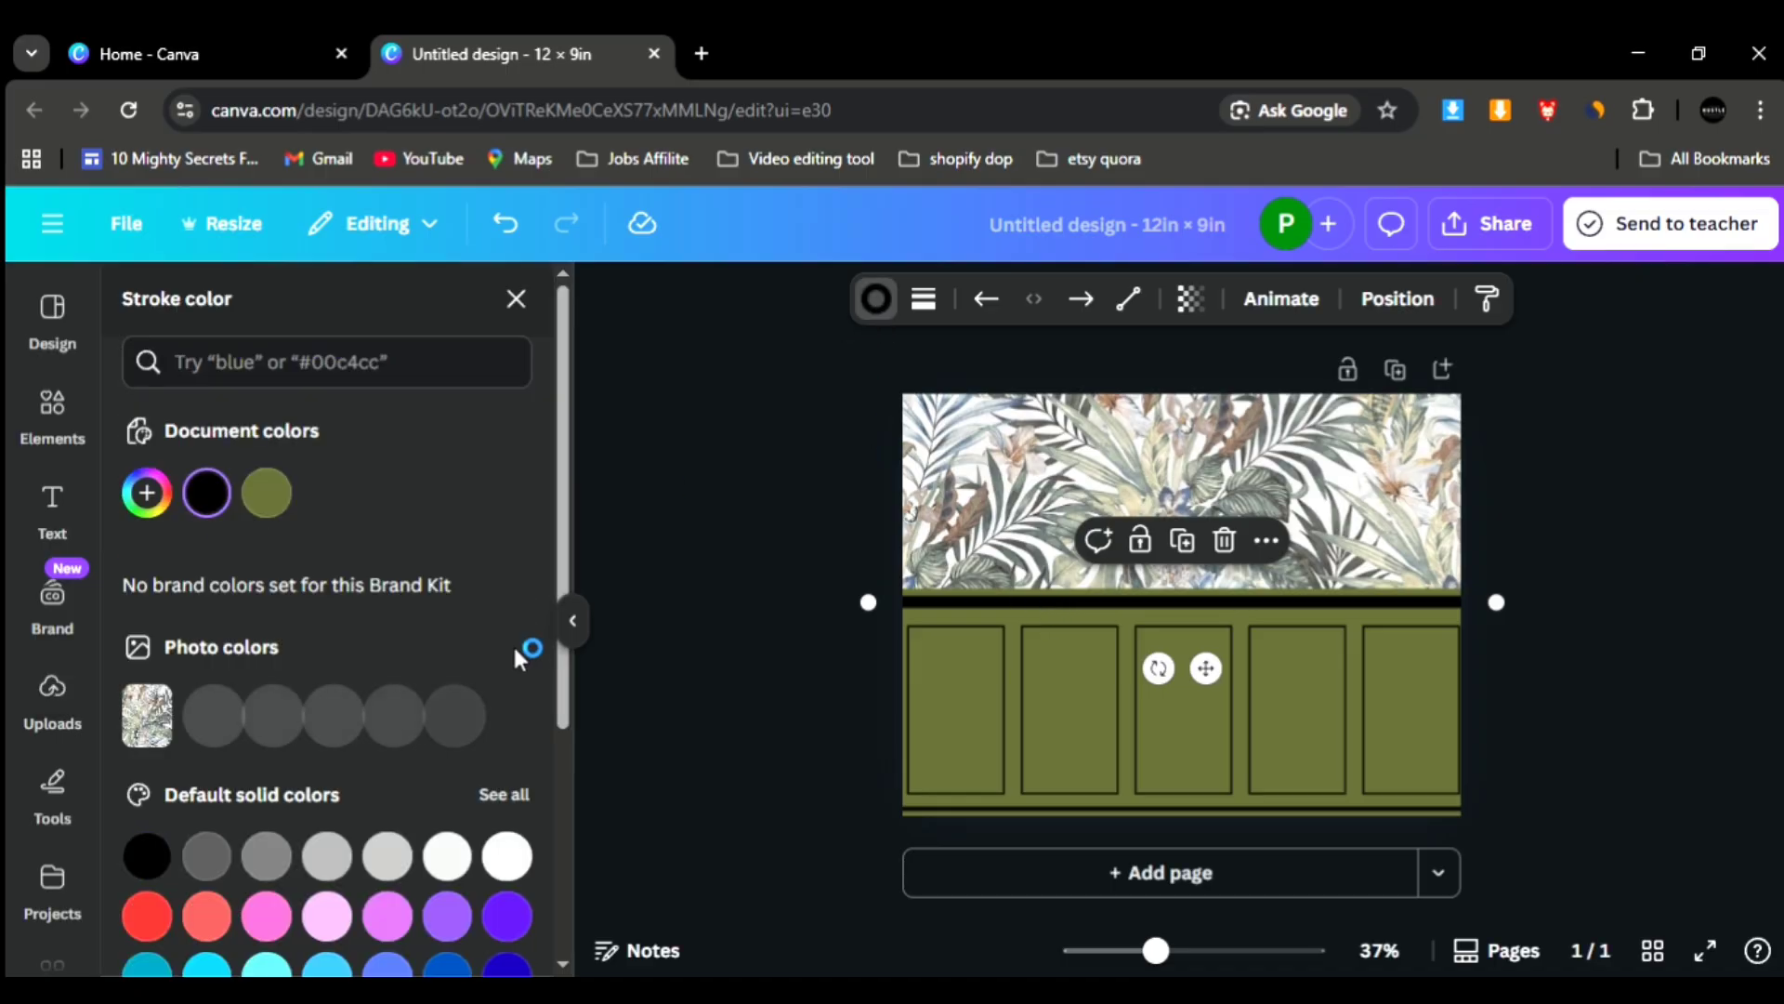
click(388, 842)
- Change the outlines of all five panels to the pale beige taken from the wallpaper's photo colours
click(991, 764)
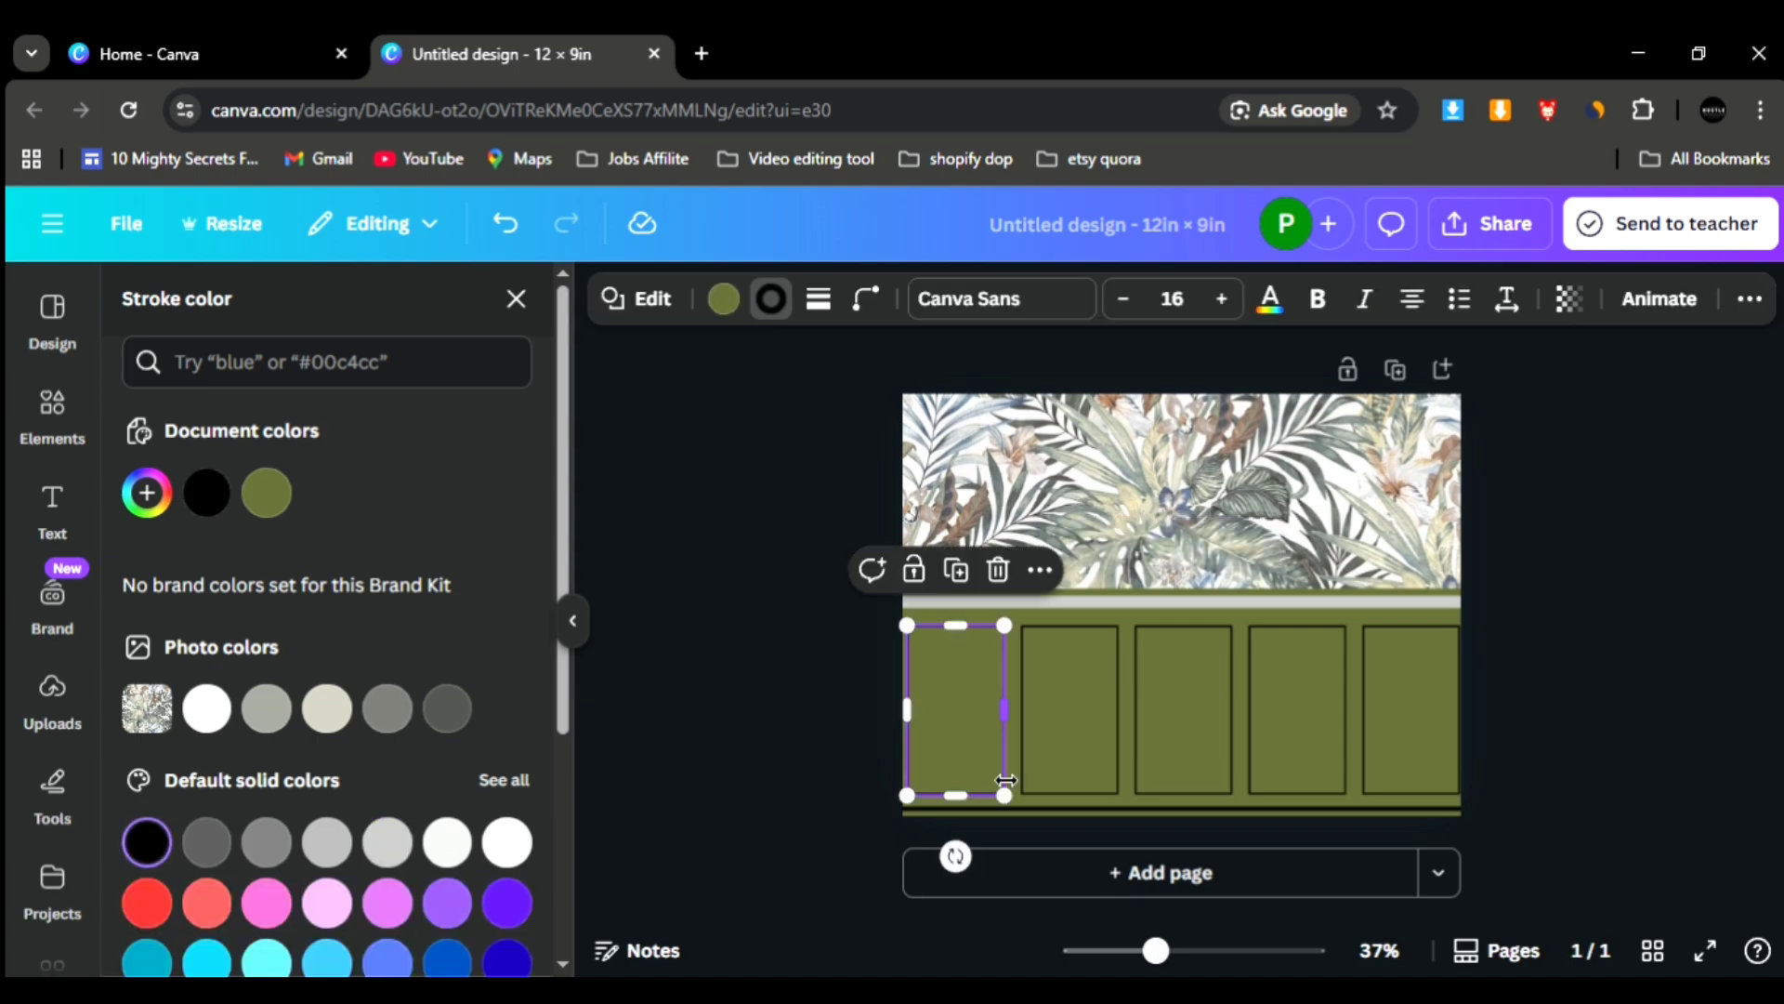
click(318, 726)
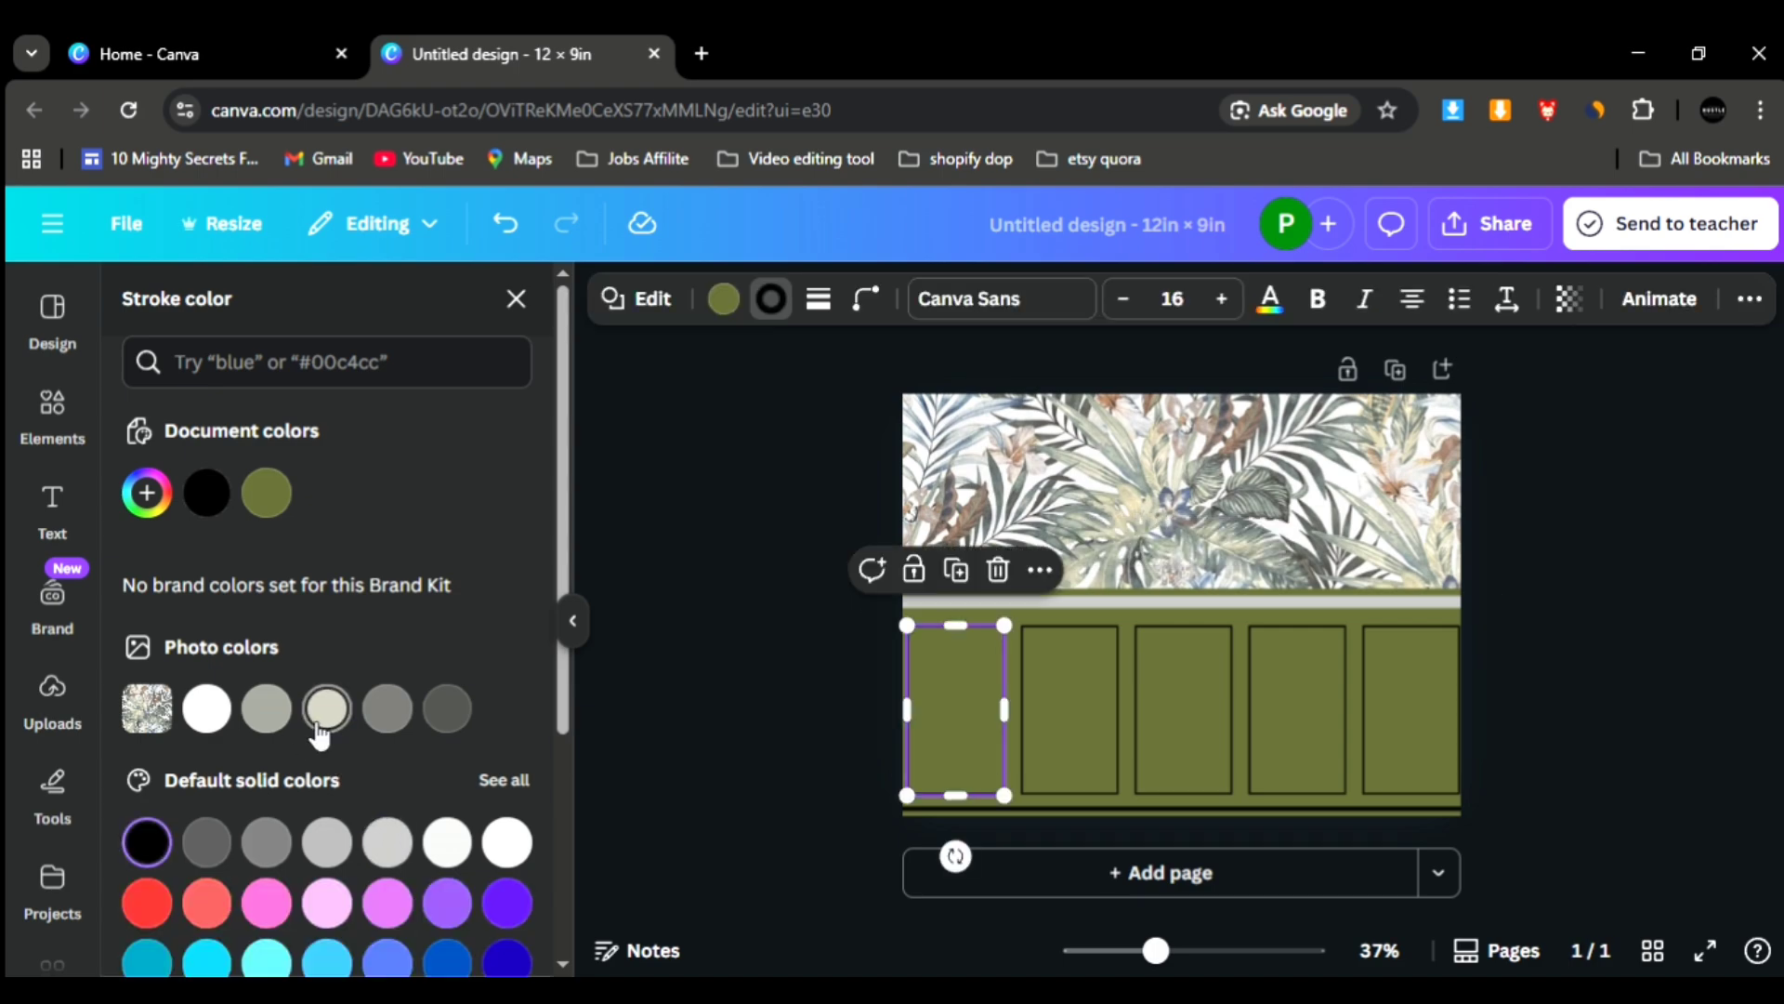
click(1069, 711)
click(327, 708)
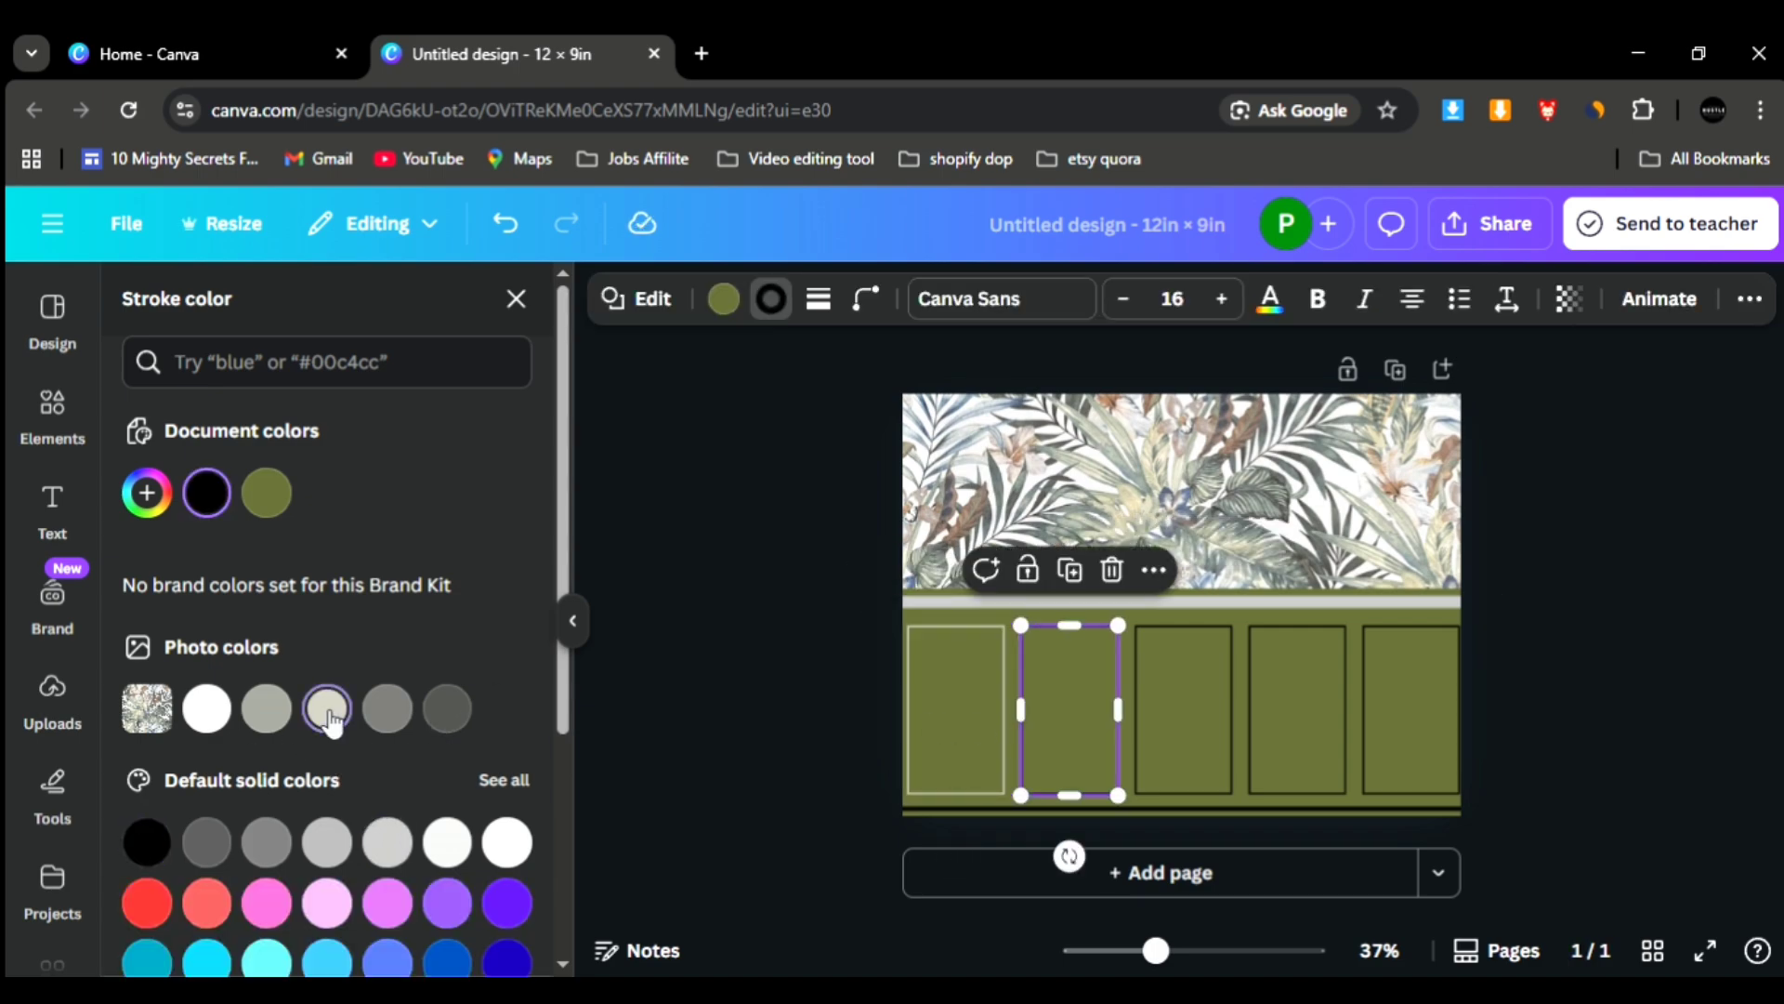
click(1192, 717)
click(327, 708)
click(1297, 692)
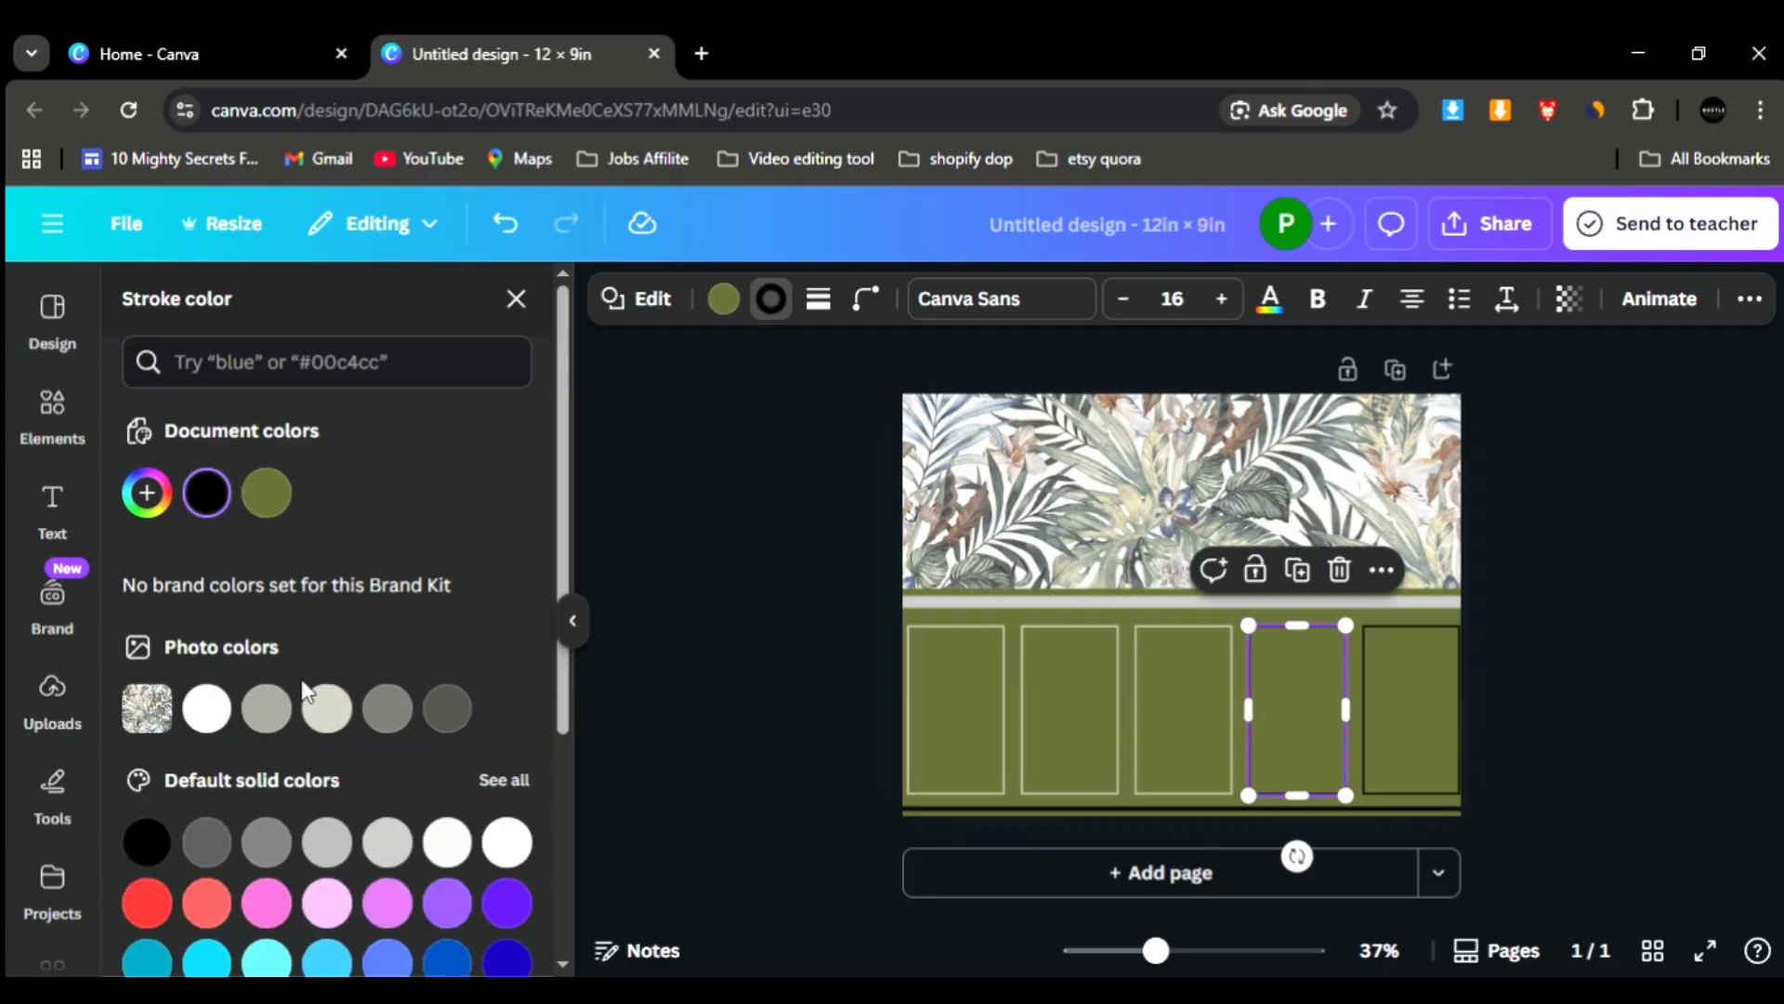
click(327, 709)
click(1396, 734)
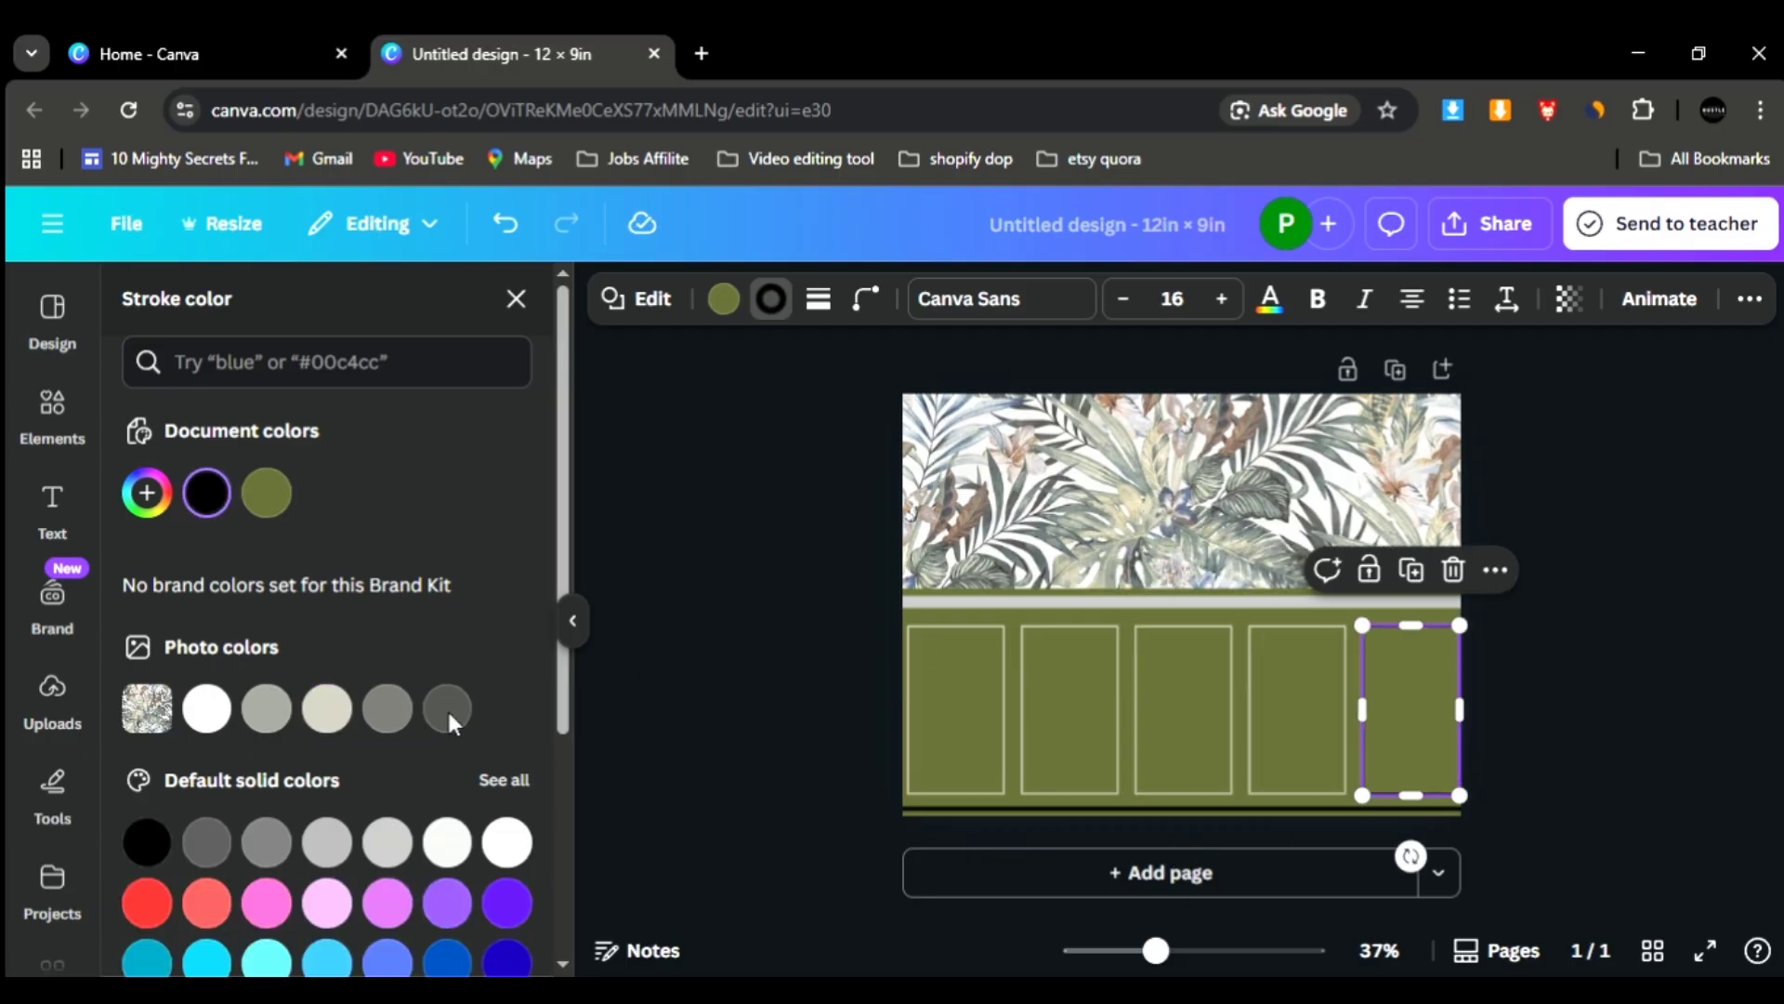
click(327, 708)
- Change the stroke colour of the thin horizontal line below the panels
click(1057, 804)
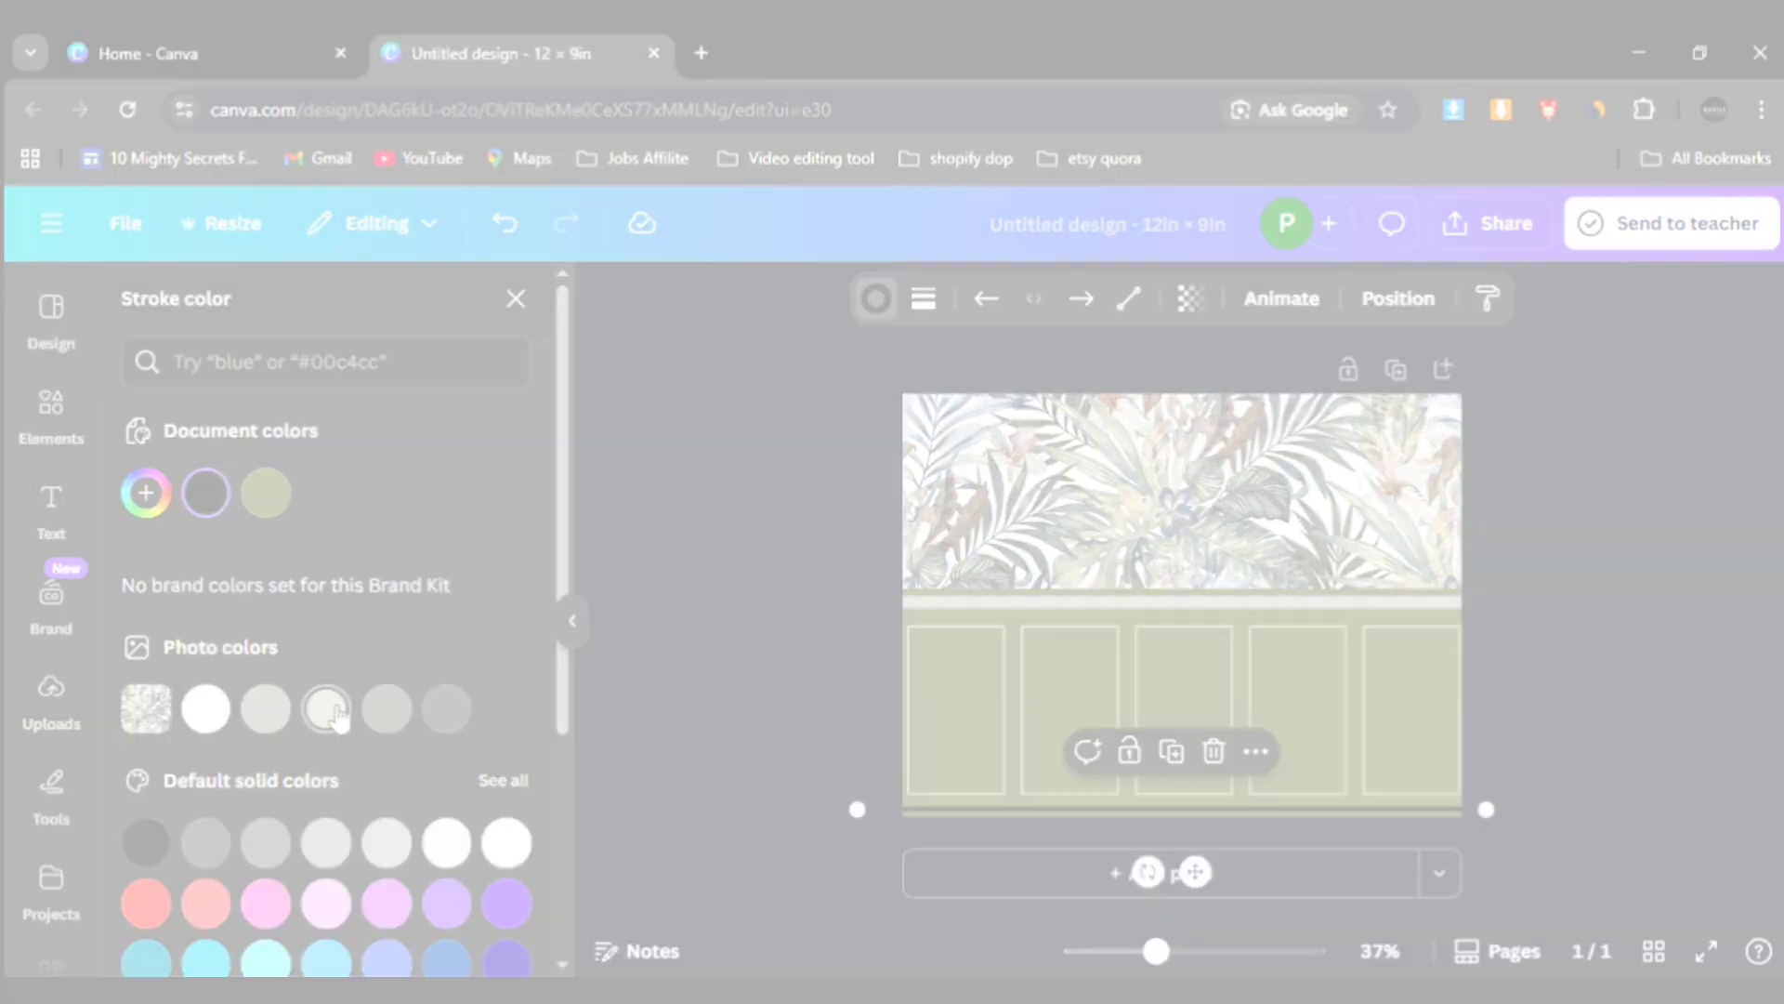